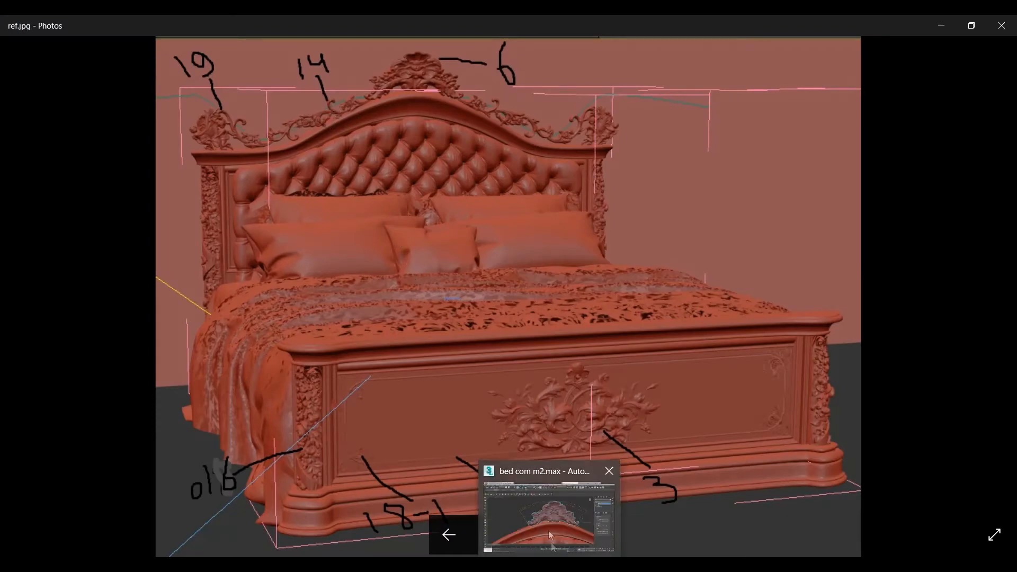
Switch to 3ds Max and merge object 14 from 14.max into the scene, automatically renaming the duplicate.
{"action": "left_click", "coordinate": [539, 521]}
{"action": "left_click", "coordinate": [15, 27]}
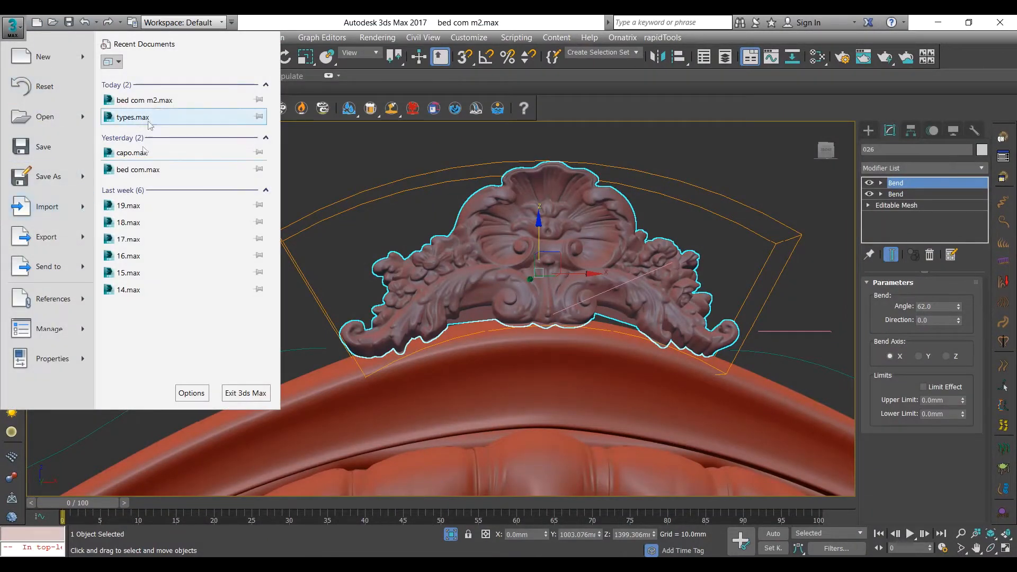
{"action": "mouse_move", "coordinate": [68, 202]}
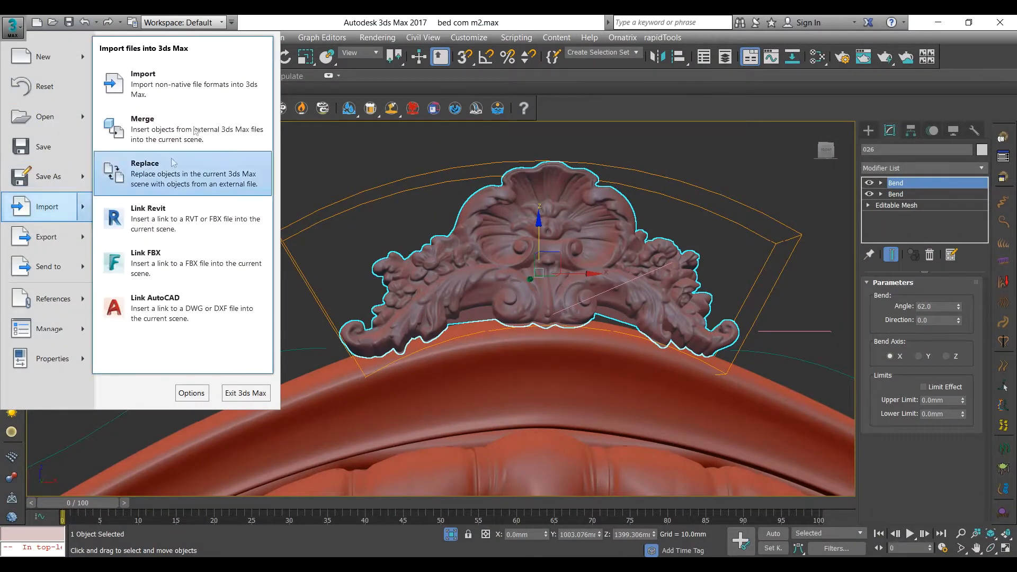
{"action": "left_click", "coordinate": [154, 130]}
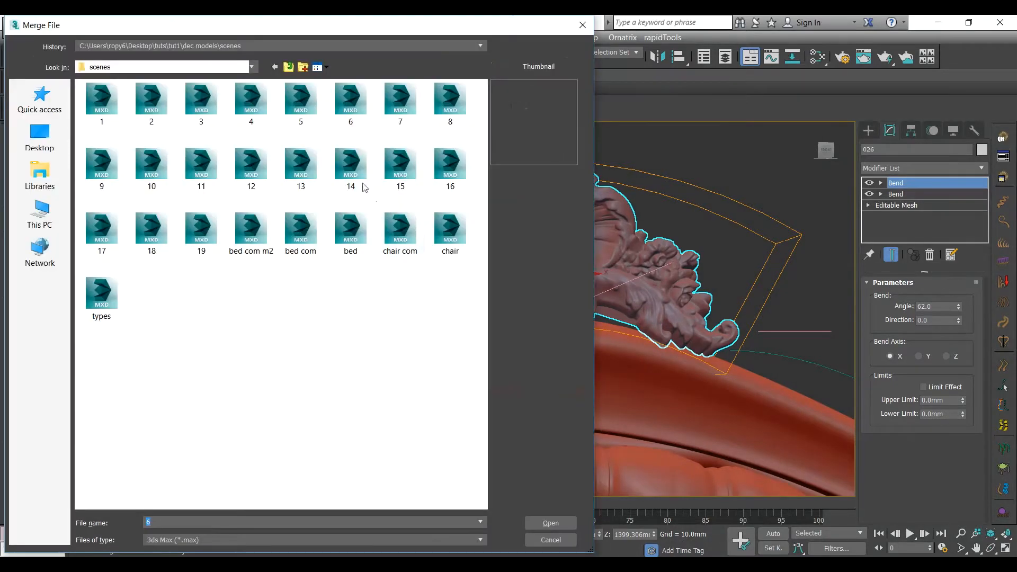
{"action": "double_click", "coordinate": [350, 169]}
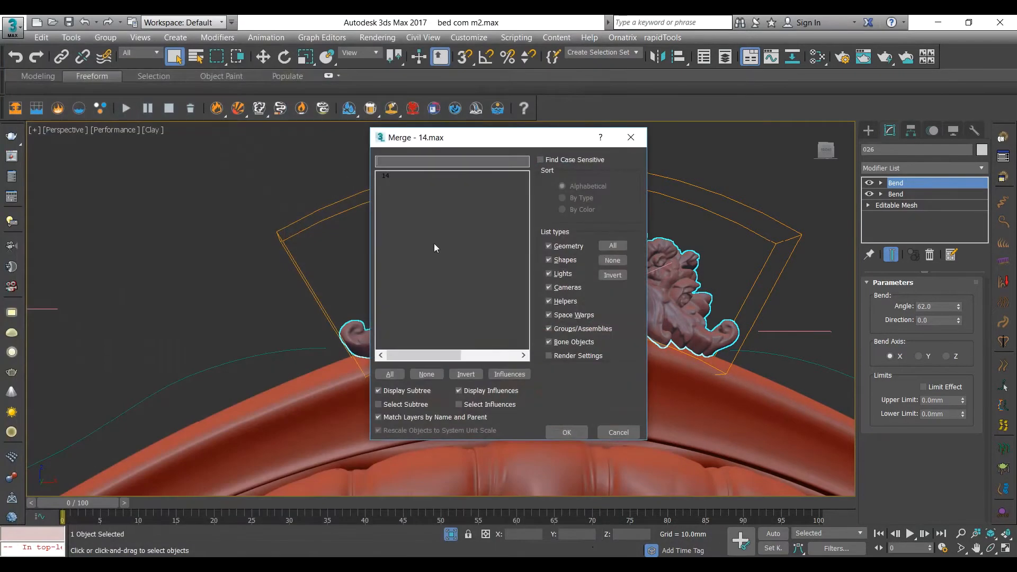
{"action": "double_click", "coordinate": [392, 178]}
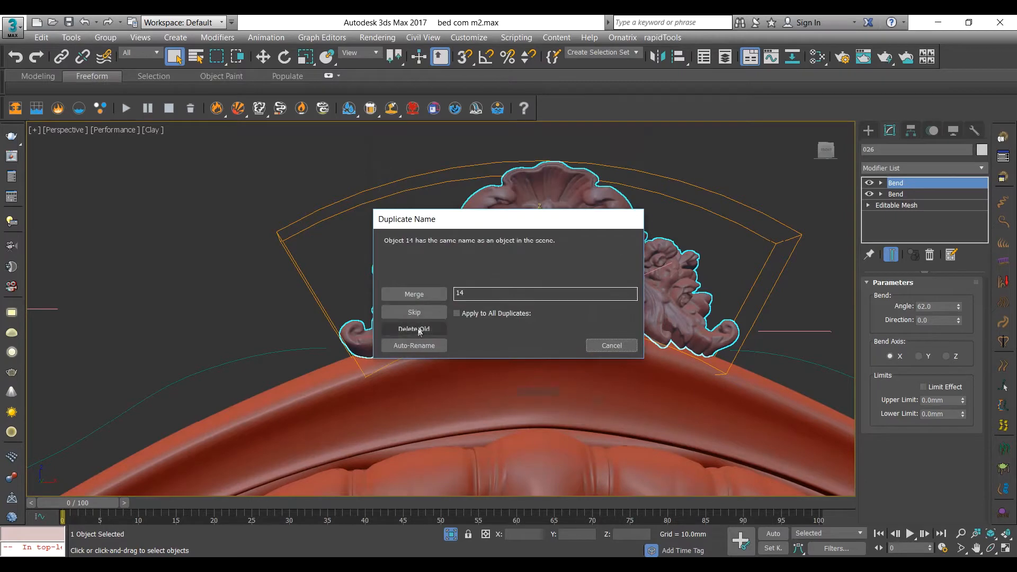
{"action": "left_click", "coordinate": [415, 346]}
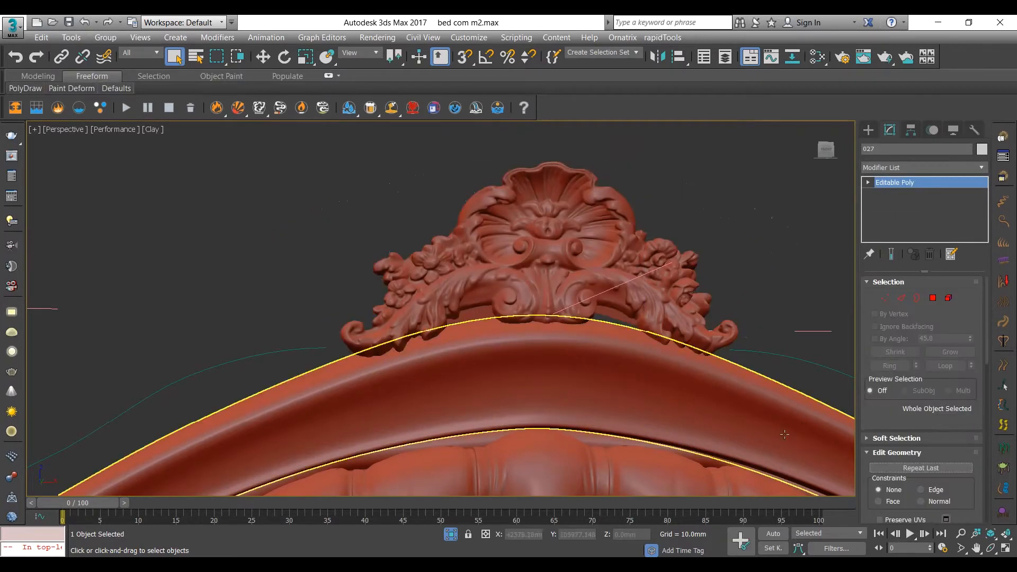
Move the merged scroll ornament from the footboard up onto the left part of the headboard's top rail.
{"action": "scroll", "coordinate": [599, 359], "scroll_direction": "down", "scroll_amount": 8}
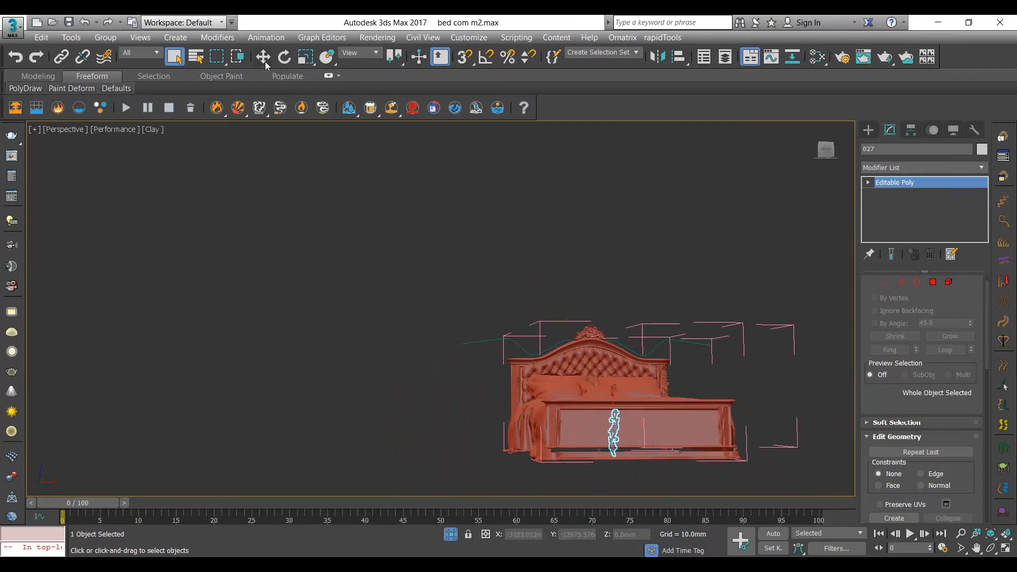
{"action": "left_click_drag", "start_coordinate": [608, 416], "coordinate": [587, 365]}
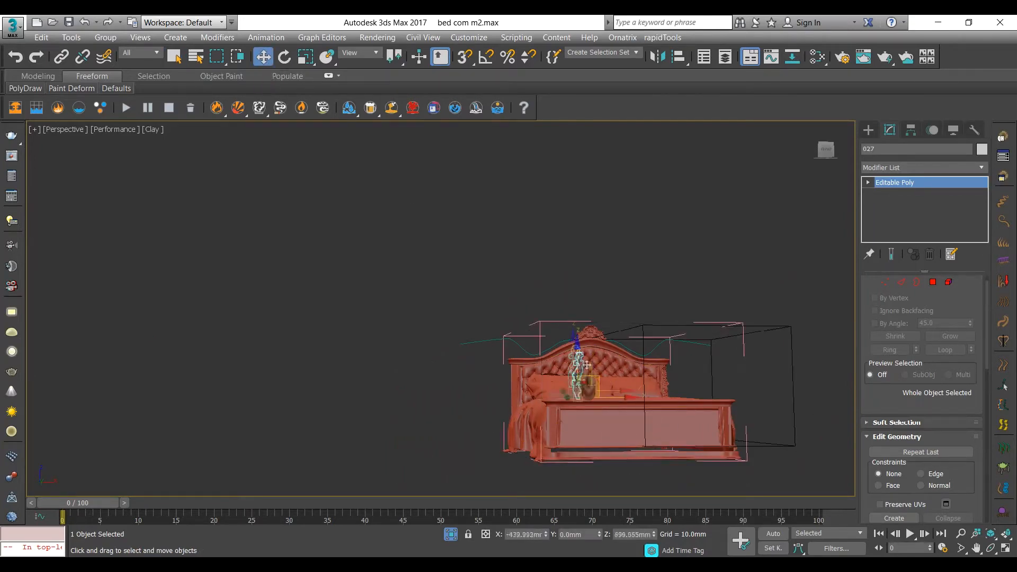
{"action": "scroll", "coordinate": [575, 332], "scroll_direction": "up", "scroll_amount": 10}
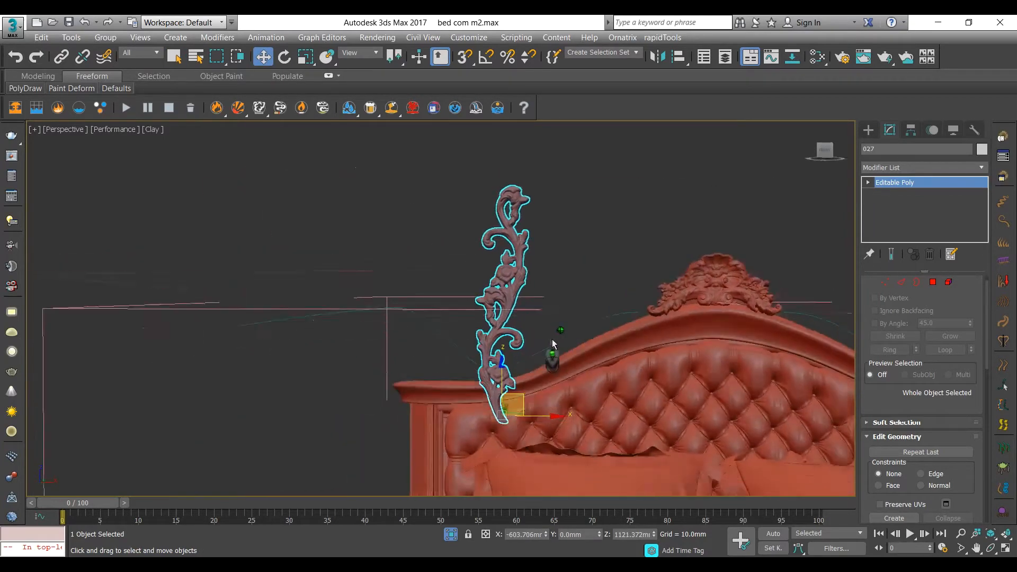
{"action": "scroll", "coordinate": [572, 352], "scroll_direction": "up", "scroll_amount": 2}
{"action": "left_click_drag", "start_coordinate": [491, 405], "coordinate": [390, 271]}
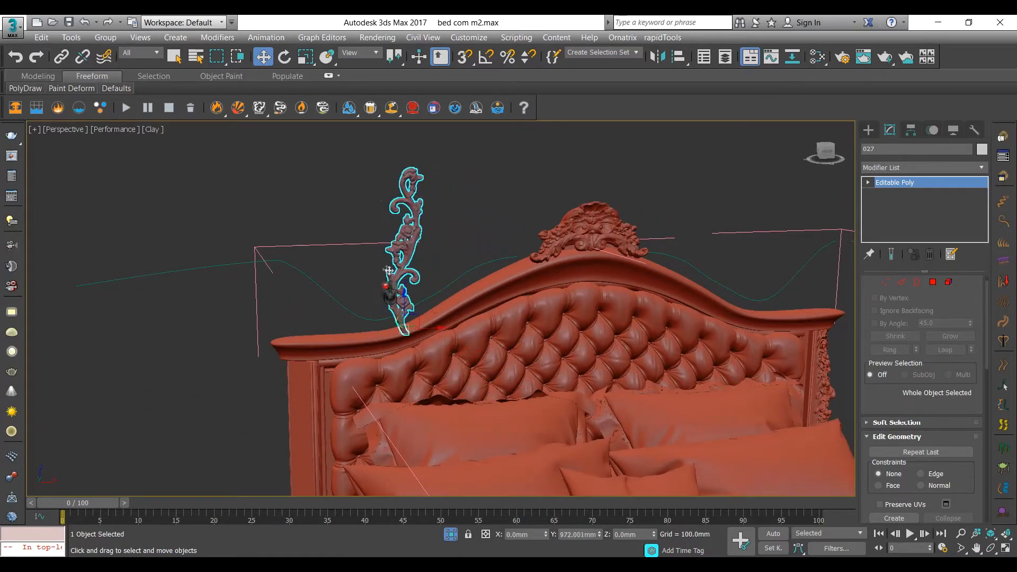
{"action": "mouse_move", "coordinate": [392, 273]}
{"action": "middle_mouse_down", "text": "alt"}
{"action": "mouse_move", "coordinate": [453, 294]}
{"action": "mouse_move", "coordinate": [363, 282]}
{"action": "mouse_move", "coordinate": [371, 283]}
{"action": "mouse_move", "coordinate": [355, 298]}
{"action": "middle_mouse_up", "text": "alt"}
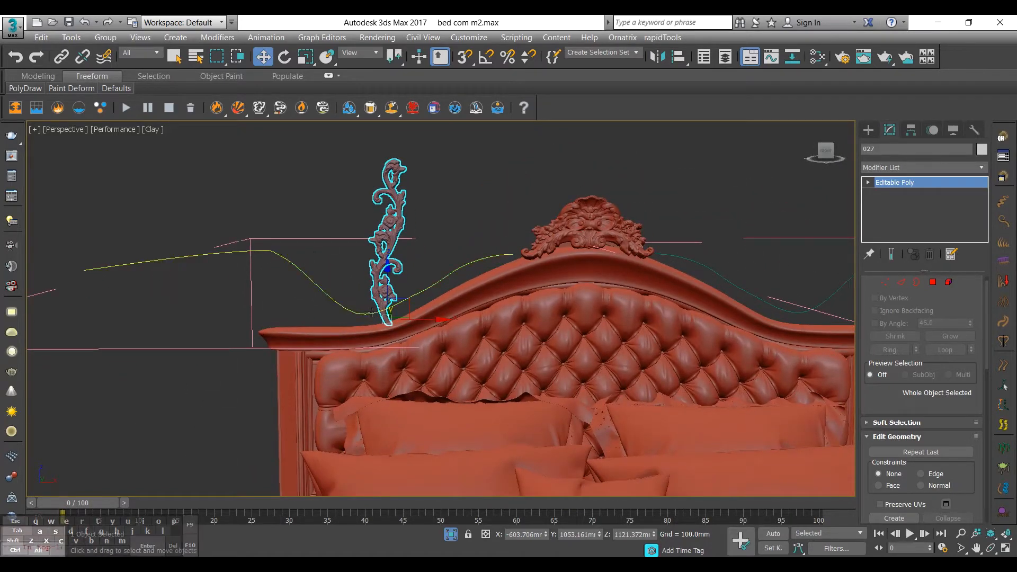
Apply a PathDeform (WSM) modifier to the scroll ornament on the headboard.
{"action": "left_click", "coordinate": [339, 297]}
{"action": "middle_click_drag", "start_coordinate": [430, 311], "coordinate": [478, 256], "text": "alt"}
{"action": "middle_click_drag", "start_coordinate": [392, 313], "coordinate": [400, 291], "text": "alt"}
{"action": "scroll", "coordinate": [435, 265], "scroll_direction": "up", "scroll_amount": 3}
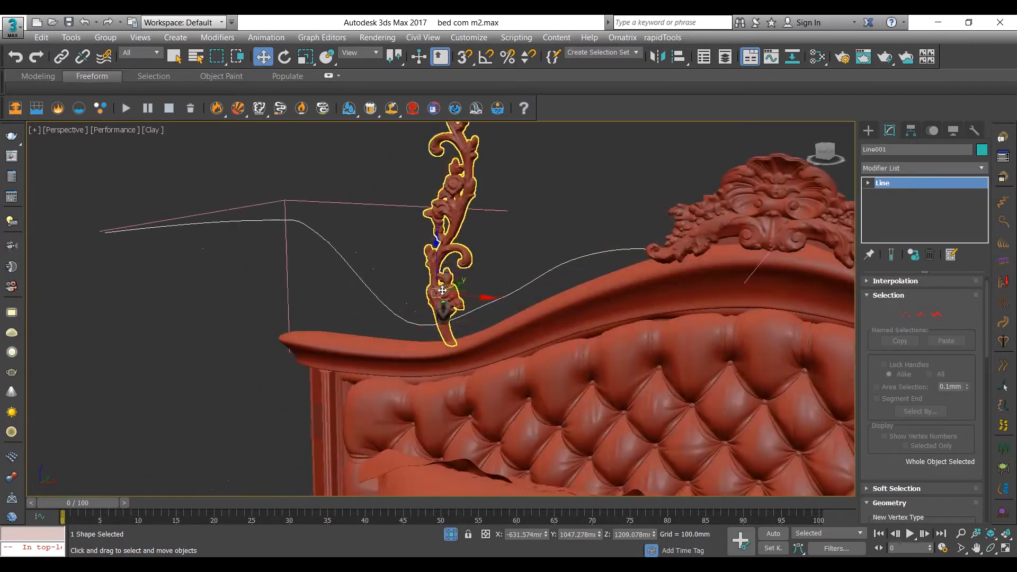
{"action": "left_click", "coordinate": [443, 239]}
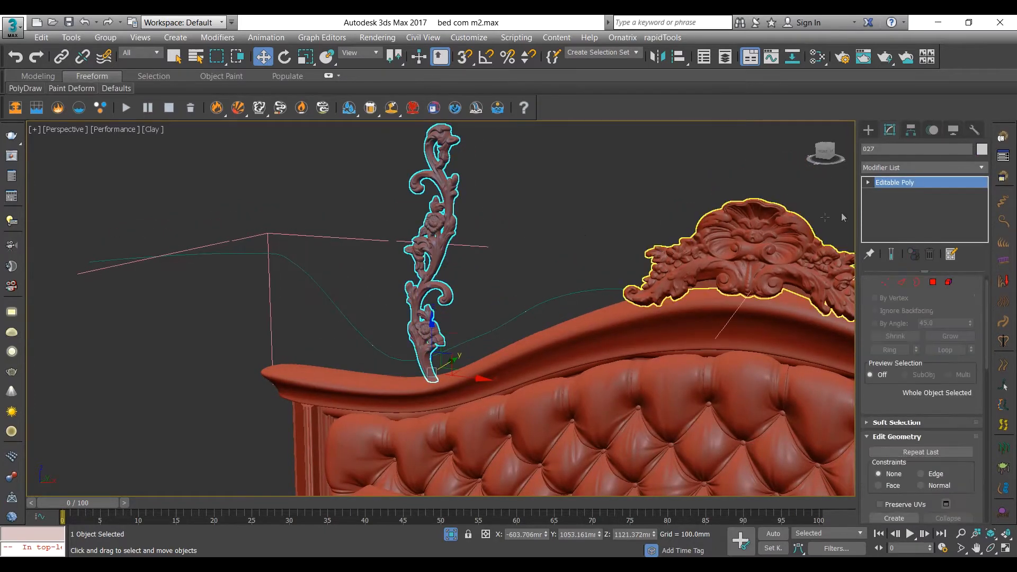
{"action": "left_click", "coordinate": [938, 168]}
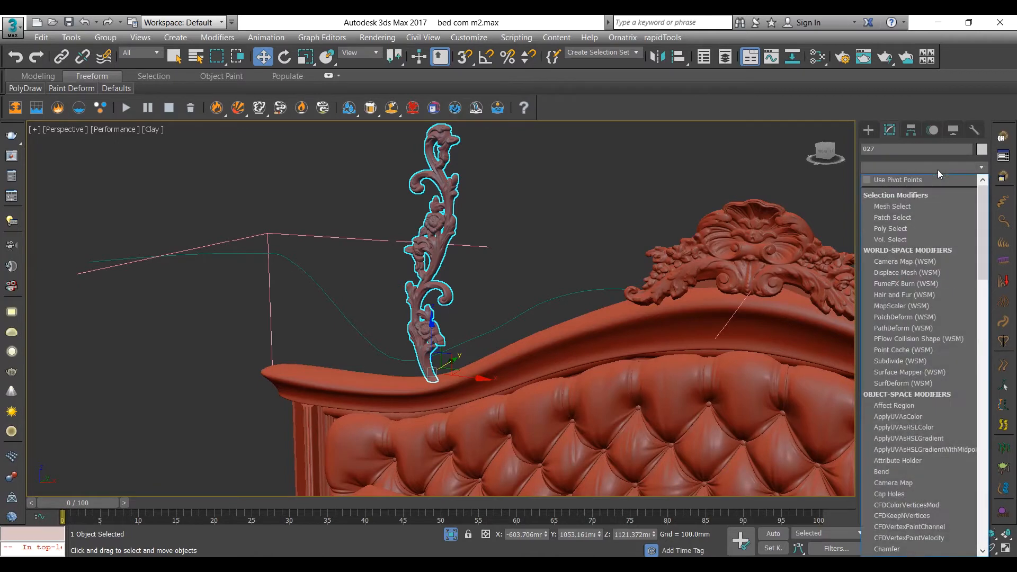
{"action": "key", "text": "p"}
{"action": "key", "text": "p"}
{"action": "key", "text": "p"}
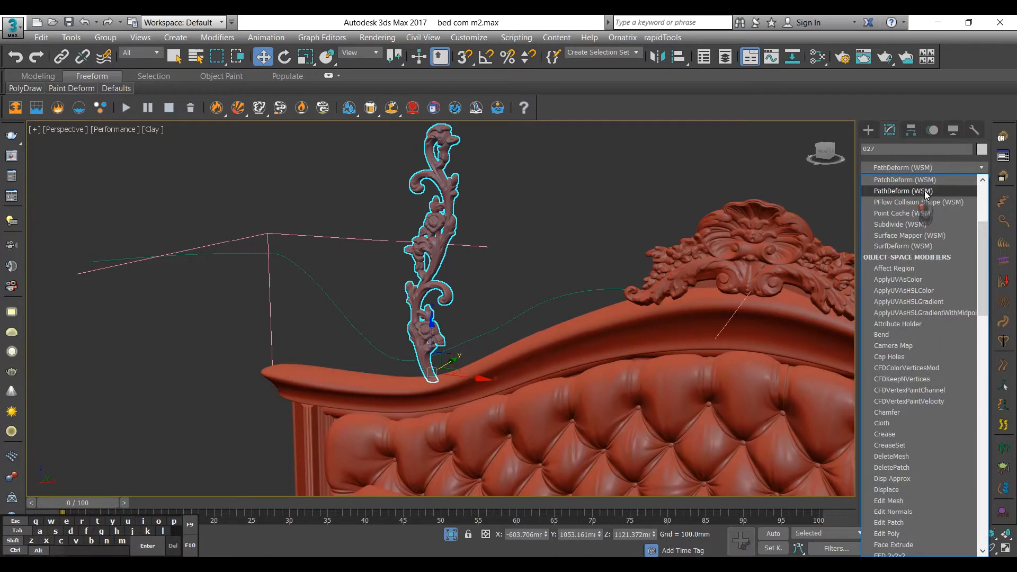
{"action": "left_click", "coordinate": [927, 192]}
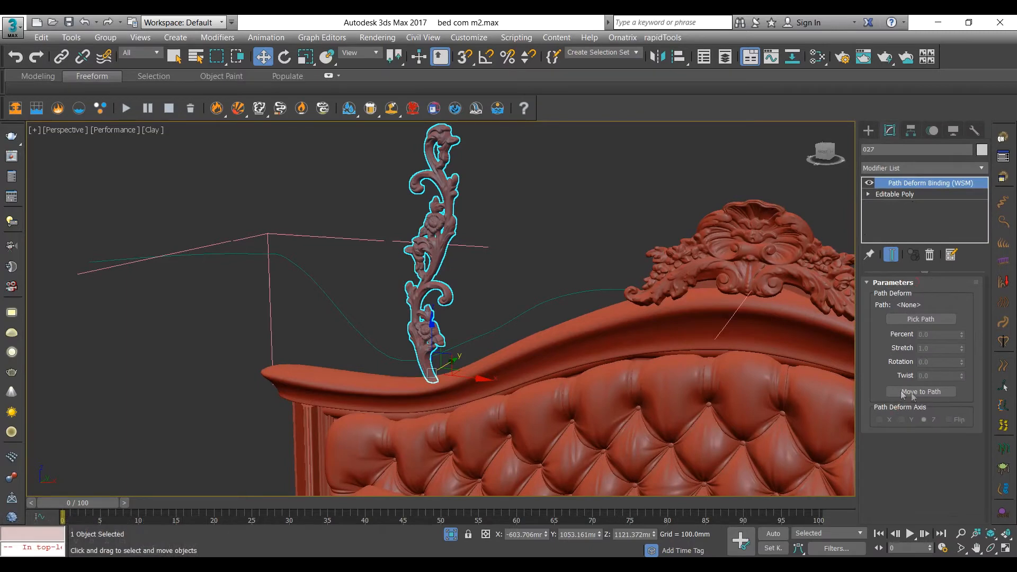
Pick the curve above the headboard's left side as the deform path and move the ornament to it.
{"action": "left_click", "coordinate": [914, 322]}
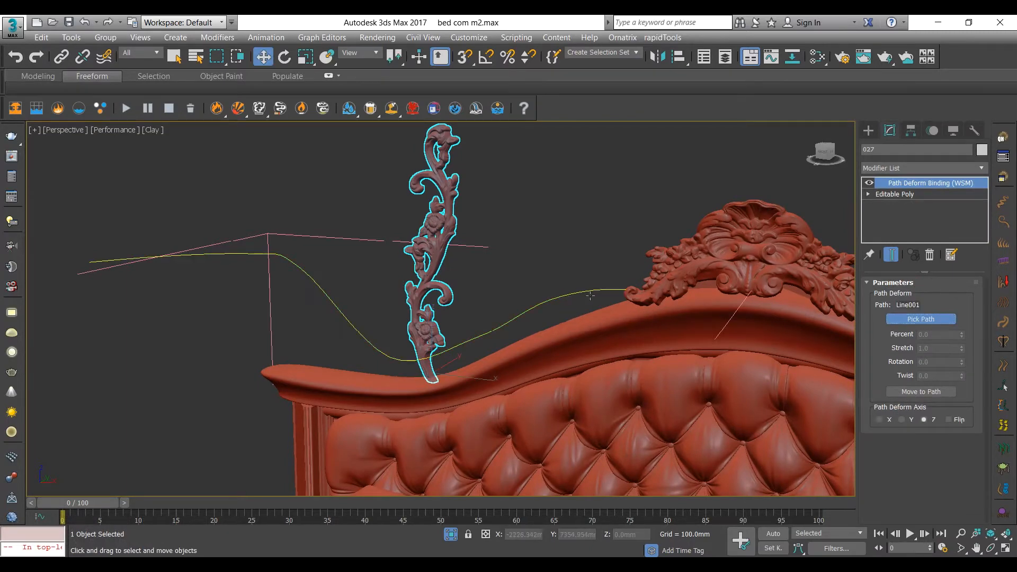
{"action": "left_click", "coordinate": [590, 295]}
{"action": "left_click", "coordinate": [908, 393]}
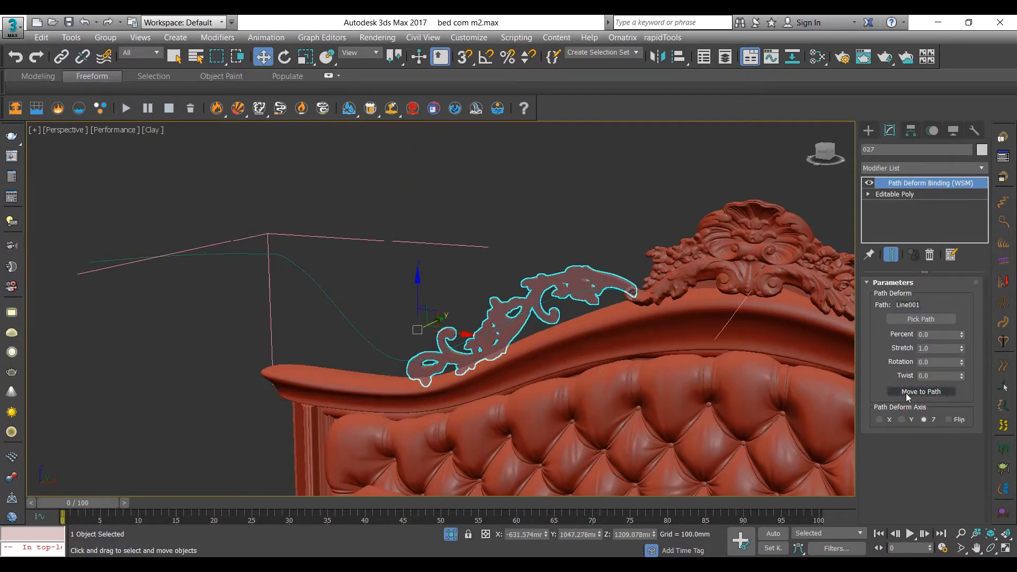
Flip the ornament's path deformation, reset its rotation to 0, and set Percent to 32.5.
{"action": "left_click_drag", "start_coordinate": [963, 365], "coordinate": [938, 159]}
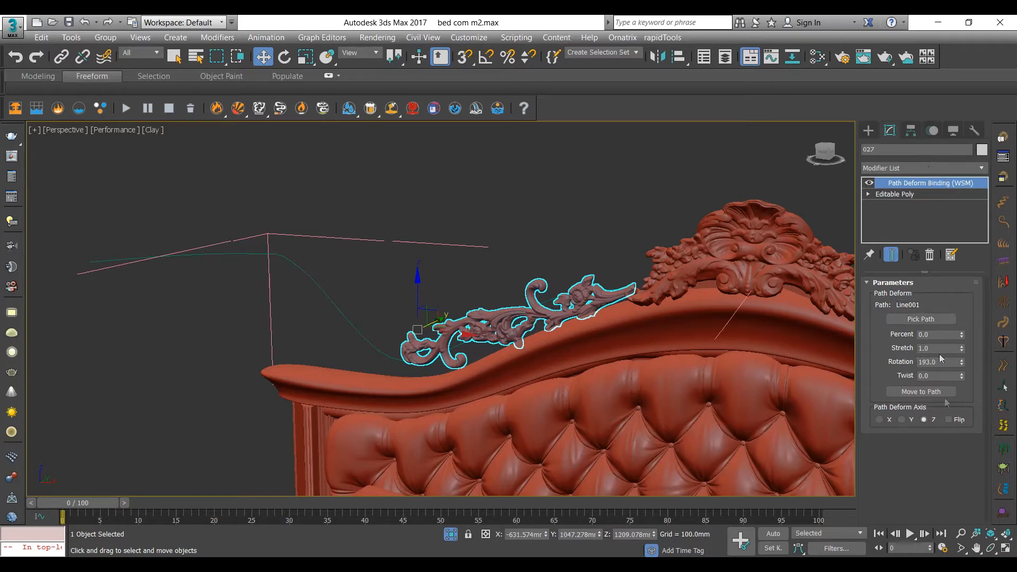
{"action": "left_click", "coordinate": [949, 420]}
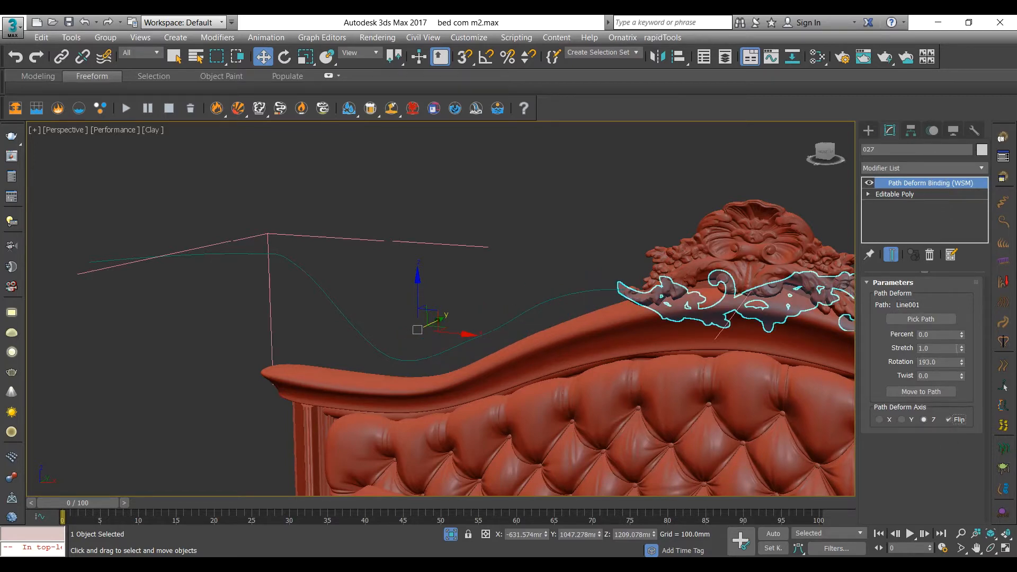
{"action": "right_click", "coordinate": [963, 361]}
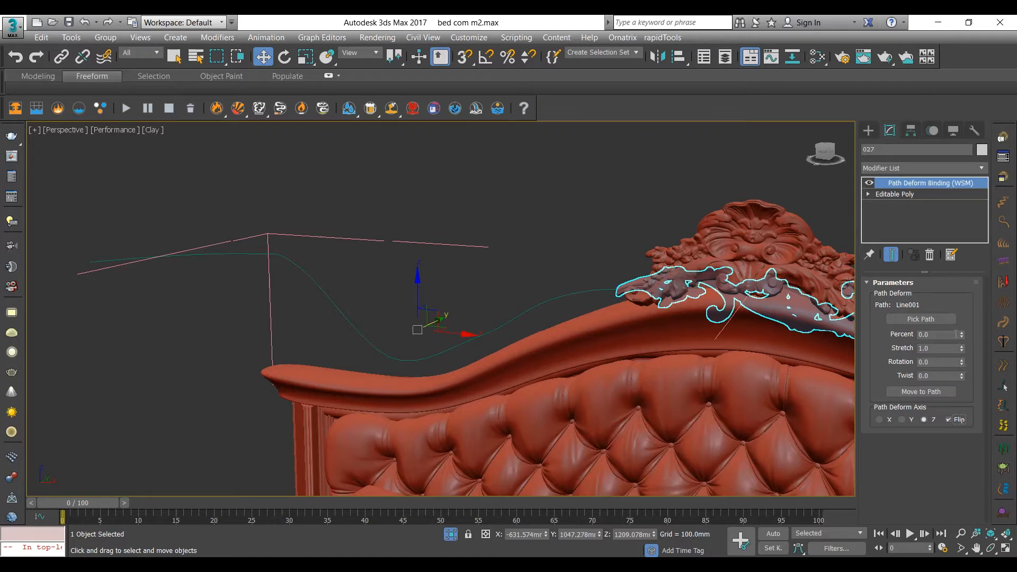
{"action": "left_click_drag", "start_coordinate": [964, 337], "coordinate": [960, 300]}
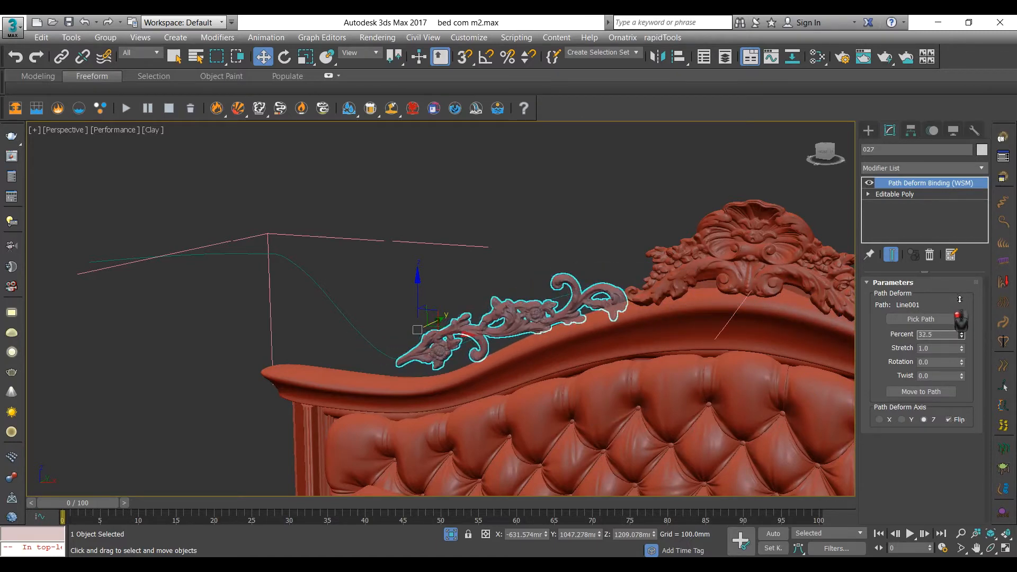
Select the path curve together with the ornament and shift both along Y onto the headboard's top rail.
{"action": "middle_click_drag", "start_coordinate": [626, 299], "coordinate": [639, 238], "text": "alt"}
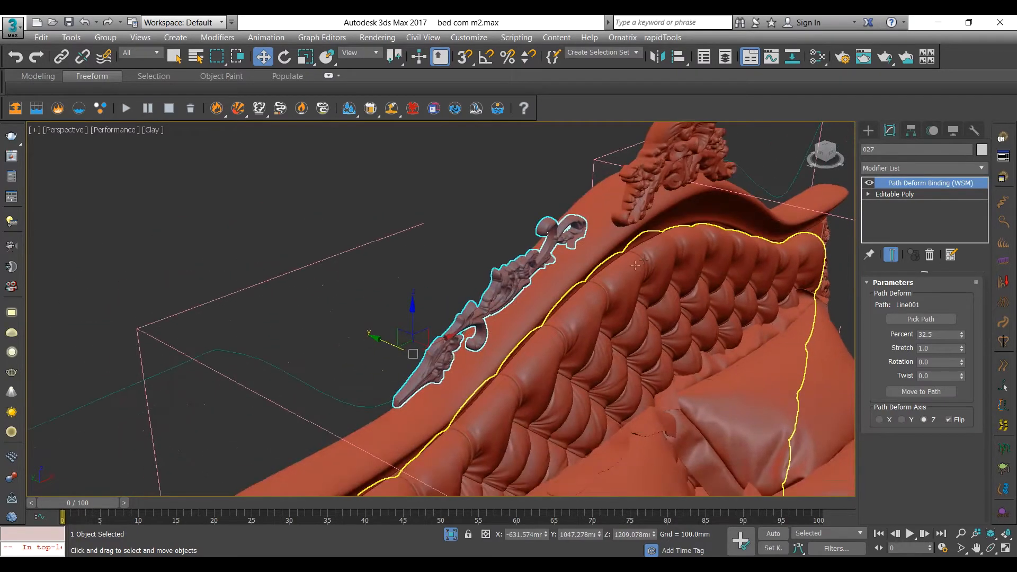
{"action": "left_click", "coordinate": [369, 406], "text": "ctrl"}
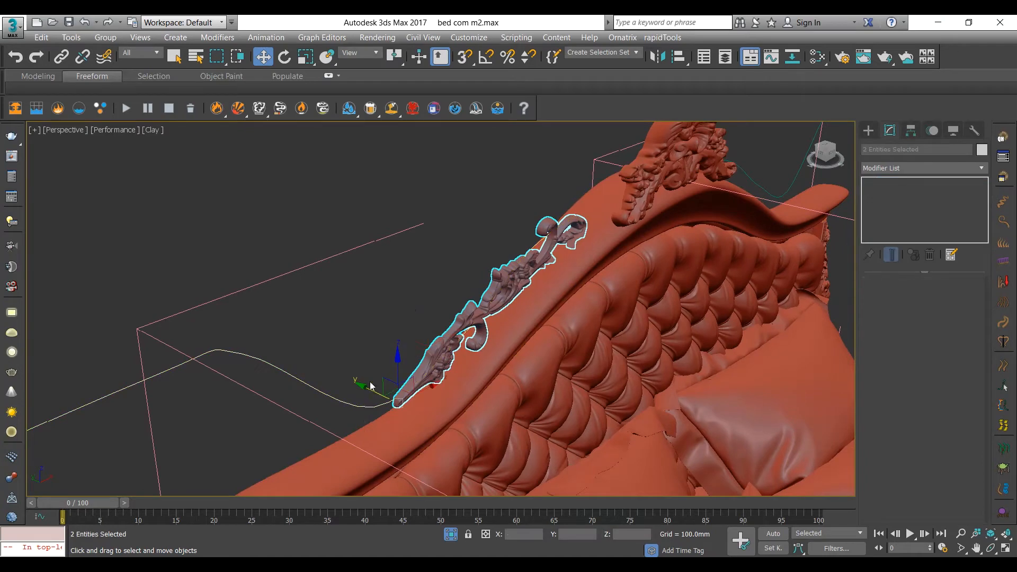
{"action": "left_click_drag", "start_coordinate": [370, 393], "coordinate": [399, 405]}
{"action": "middle_click_drag", "start_coordinate": [489, 307], "coordinate": [479, 264], "text": "alt"}
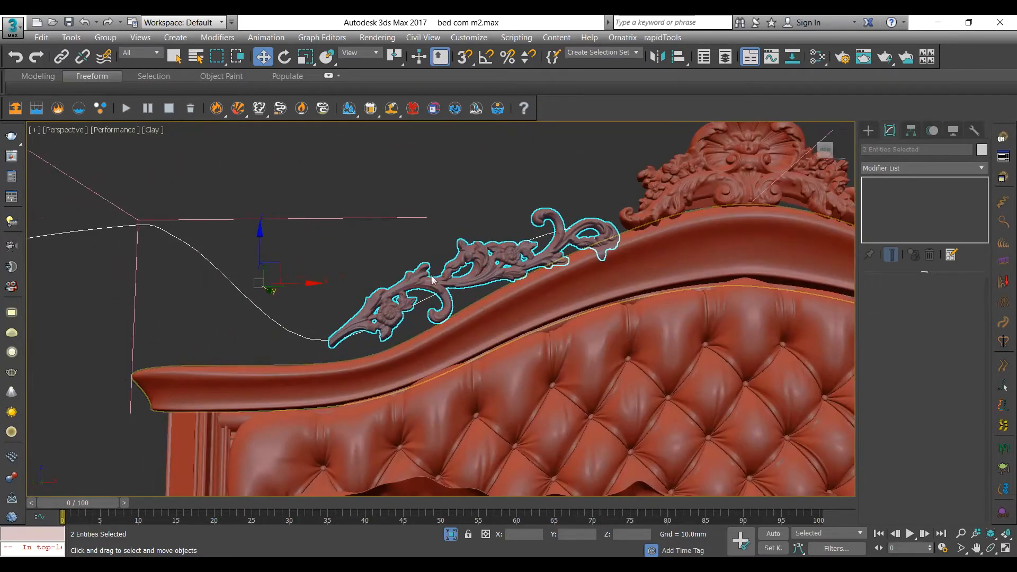
Fine-tune the ornament's path Percent to 31.0 to line up its curled end with the central crest carving.
{"action": "left_click", "coordinate": [473, 254]}
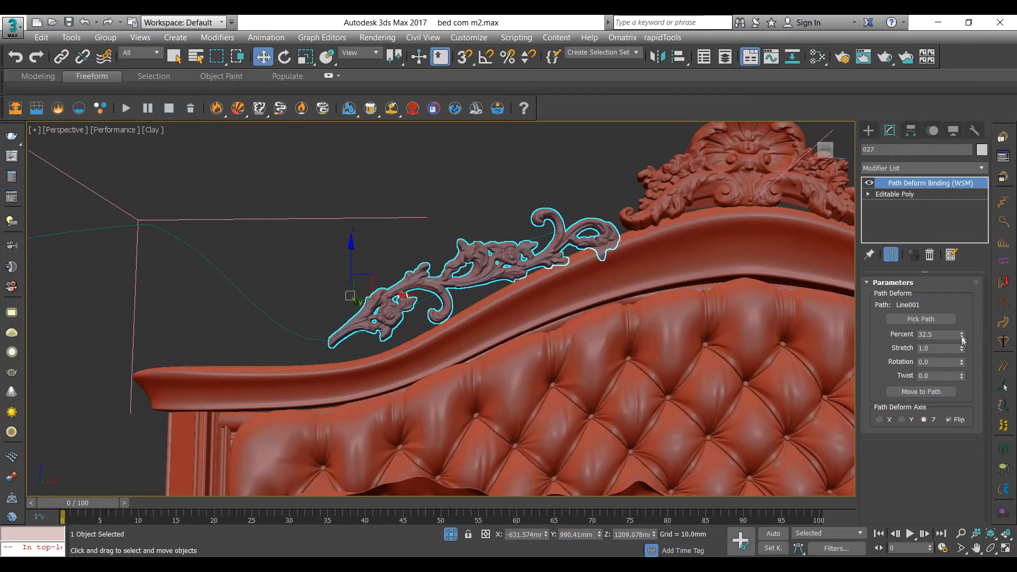
{"action": "left_click_drag", "start_coordinate": [962, 338], "coordinate": [961, 335]}
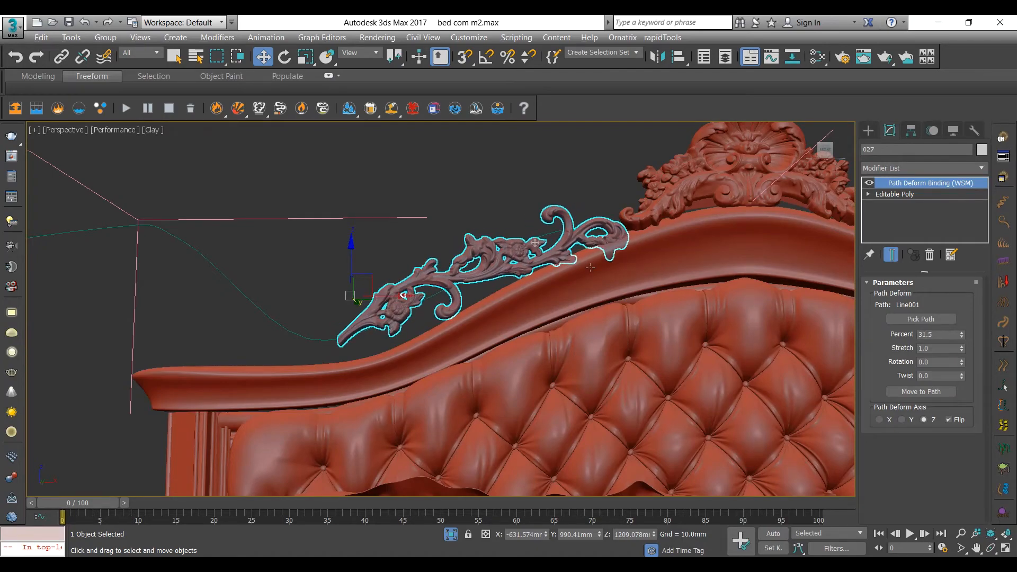
{"action": "middle_click_drag", "start_coordinate": [591, 268], "coordinate": [574, 235], "text": "alt"}
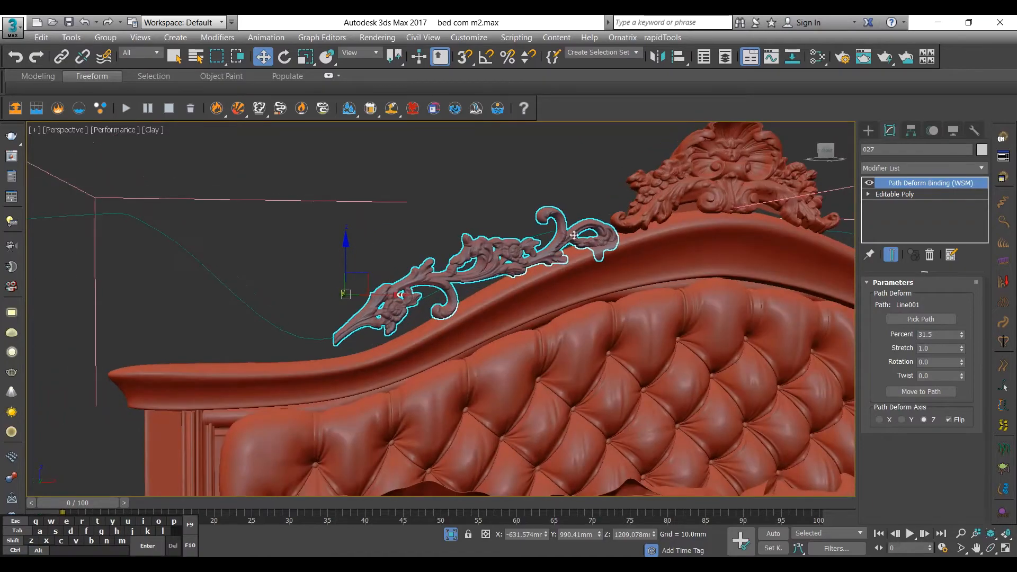
{"action": "scroll", "coordinate": [613, 229], "scroll_direction": "up", "scroll_amount": 10}
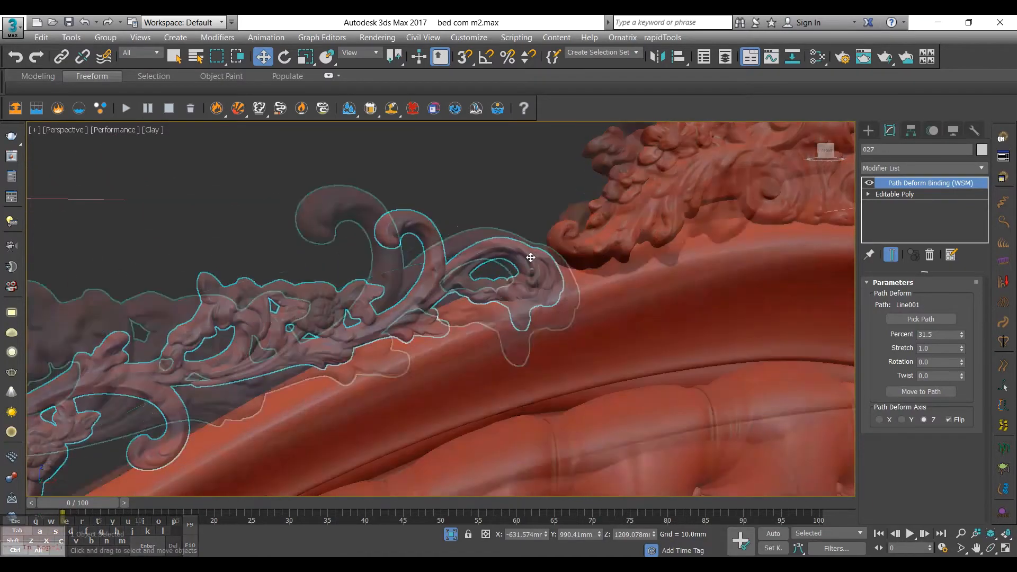
{"action": "scroll", "coordinate": [592, 257], "scroll_direction": "down", "scroll_amount": 3}
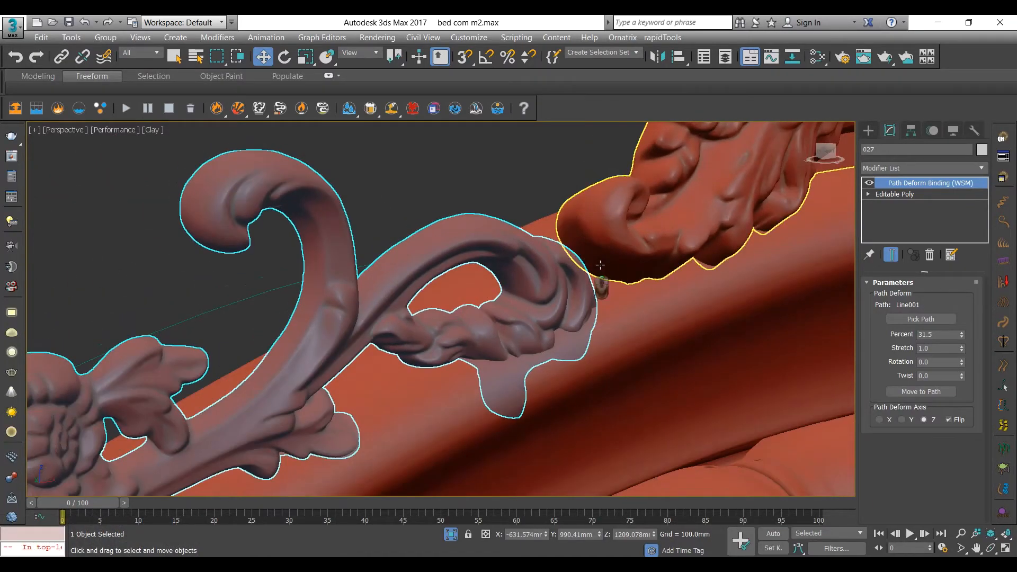
{"action": "scroll", "coordinate": [598, 265], "scroll_direction": "up", "scroll_amount": 4}
{"action": "scroll", "coordinate": [600, 265], "scroll_direction": "down", "scroll_amount": 4}
{"action": "middle_click_drag", "start_coordinate": [600, 265], "coordinate": [639, 288], "text": "alt"}
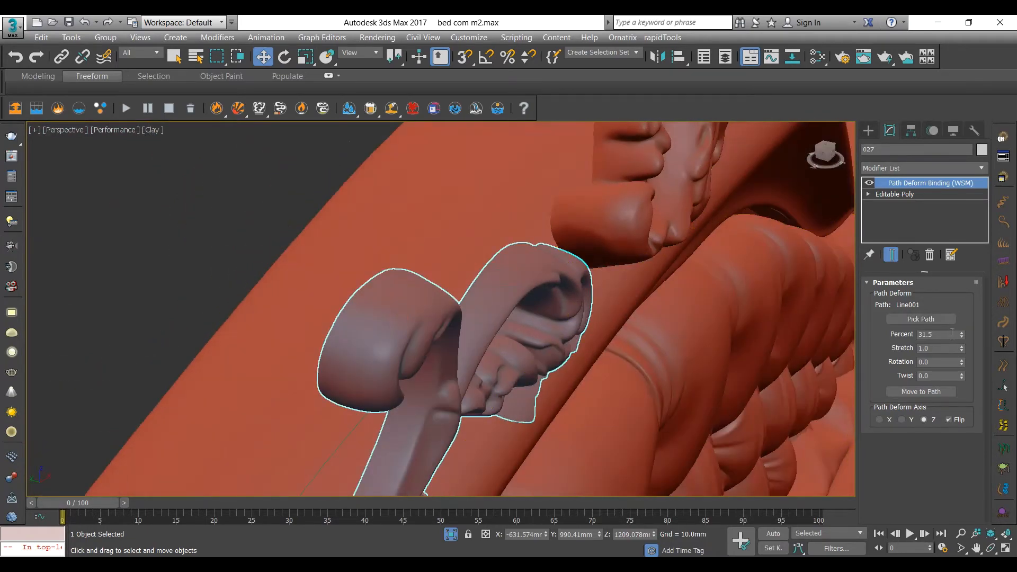
{"action": "left_click", "coordinate": [963, 337]}
Lengthen the ornament along the curve with Stretch 1.675 and reposition it with Percent 53.0.
{"action": "middle_click_drag", "start_coordinate": [449, 271], "coordinate": [482, 297], "text": "alt"}
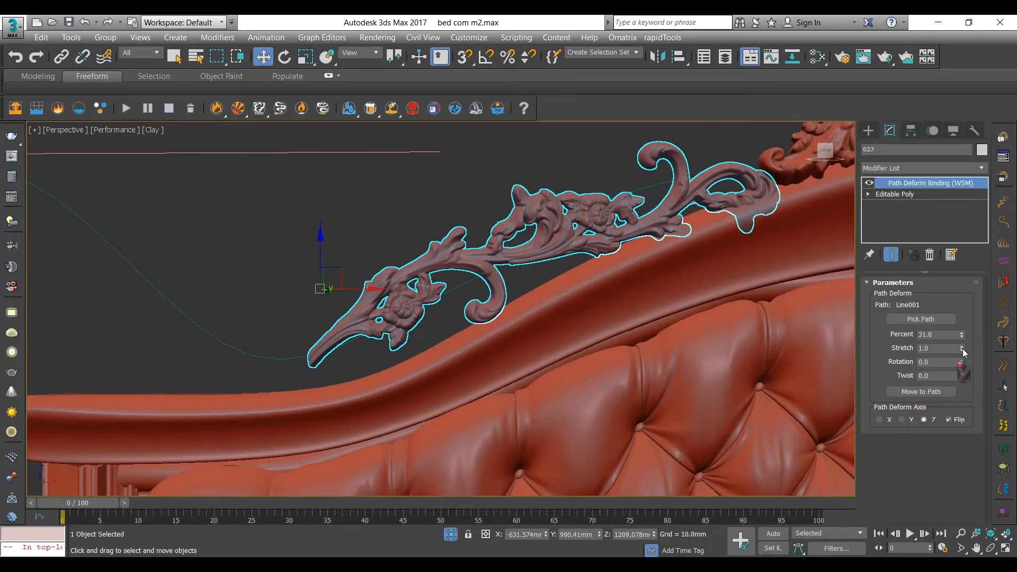
{"action": "left_click_drag", "start_coordinate": [963, 349], "coordinate": [959, 315]}
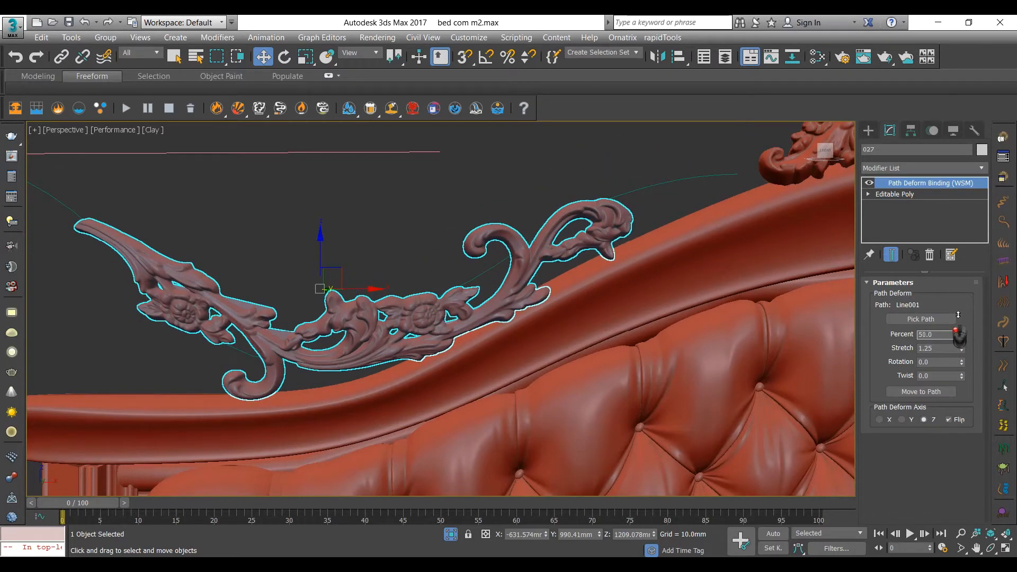
{"action": "middle_click_drag", "start_coordinate": [551, 318], "coordinate": [824, 335], "text": "alt"}
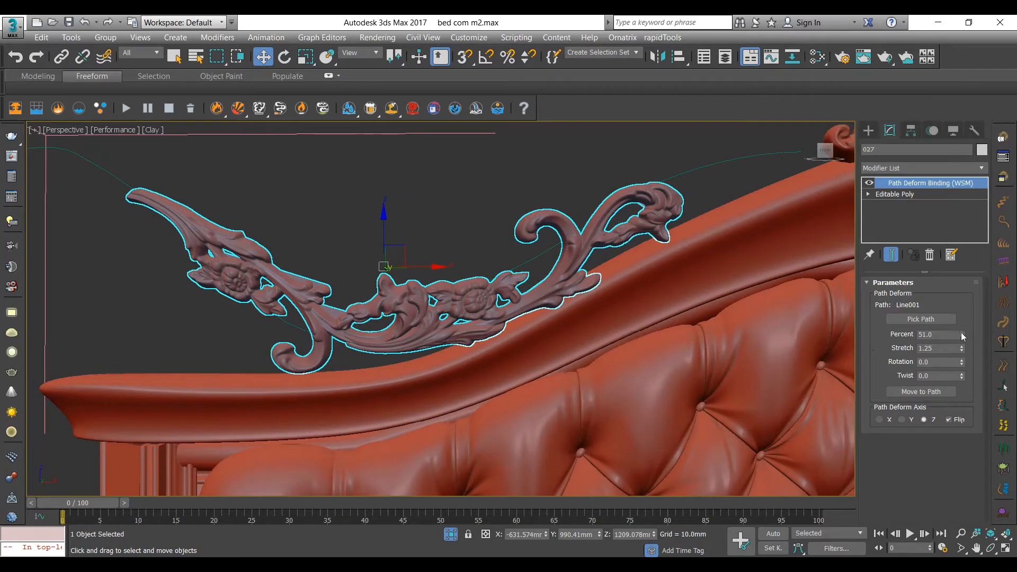
{"action": "mouse_move", "coordinate": [963, 337]}
{"action": "left_mouse_down"}
{"action": "mouse_move", "coordinate": [972, 346]}
{"action": "mouse_move", "coordinate": [959, 330]}
{"action": "left_mouse_up"}
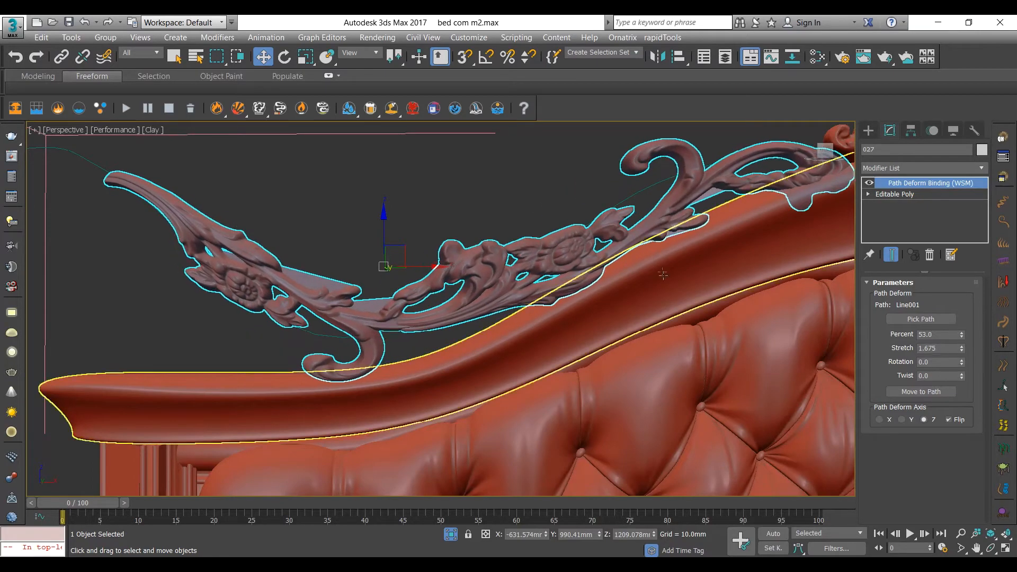
Twist the ornament along its path with a Twist value of 88.0 to turn its lower end toward the front.
{"action": "middle_click_drag", "start_coordinate": [561, 329], "coordinate": [596, 294], "text": "alt"}
{"action": "scroll", "coordinate": [449, 247], "scroll_direction": "down", "scroll_amount": 3}
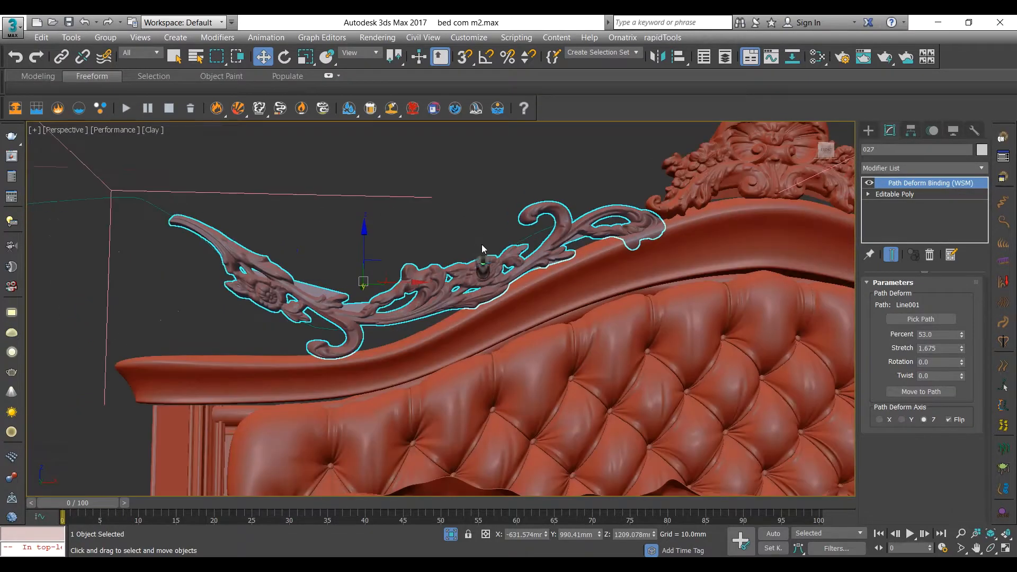
{"action": "middle_click_drag", "start_coordinate": [573, 274], "coordinate": [583, 332], "text": "alt"}
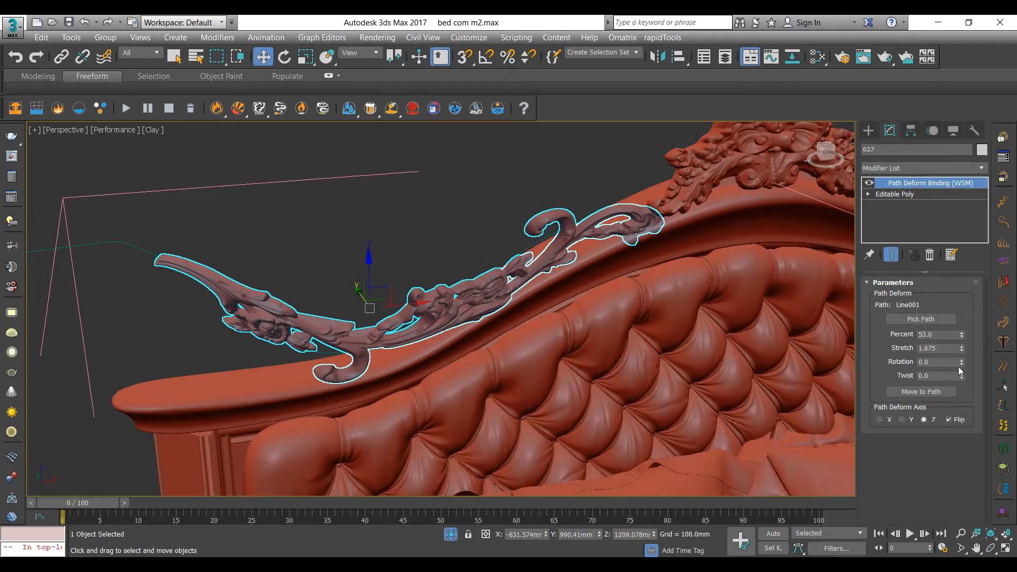
{"action": "left_click_drag", "start_coordinate": [961, 374], "coordinate": [954, 297]}
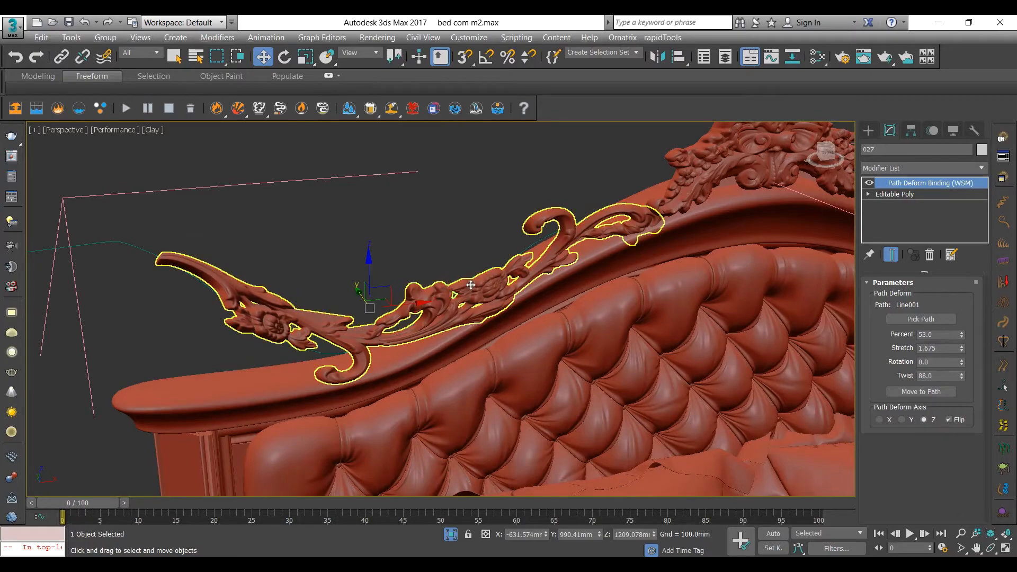
Shift the path curve's third and fourth vertices along Y over the headboard rail, placing the fourth at about Y 1028.8 mm.
{"action": "middle_click_drag", "start_coordinate": [450, 286], "coordinate": [433, 332], "text": "alt"}
{"action": "scroll", "coordinate": [445, 222], "scroll_direction": "down", "scroll_amount": 5}
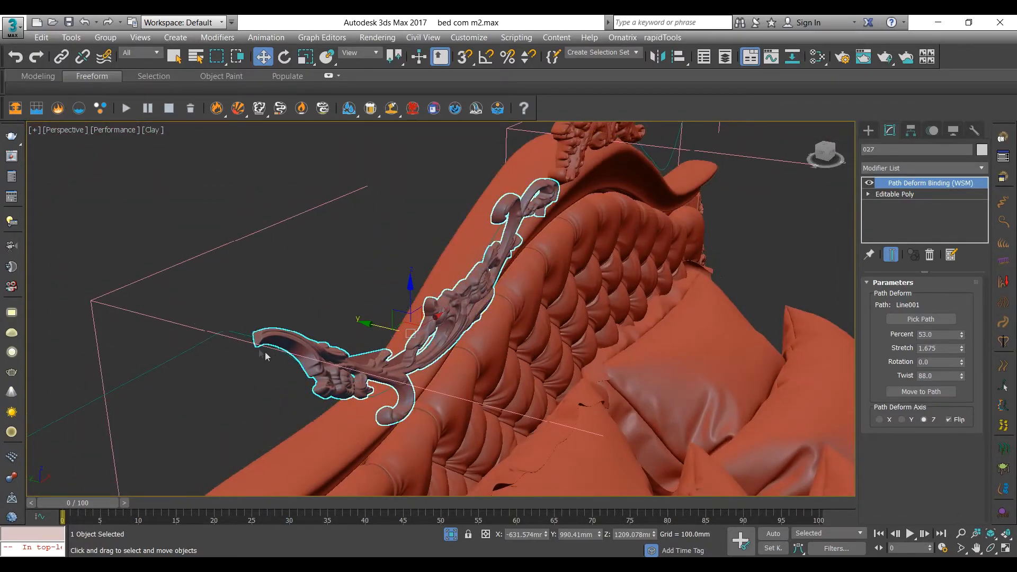
{"action": "left_click", "coordinate": [233, 332]}
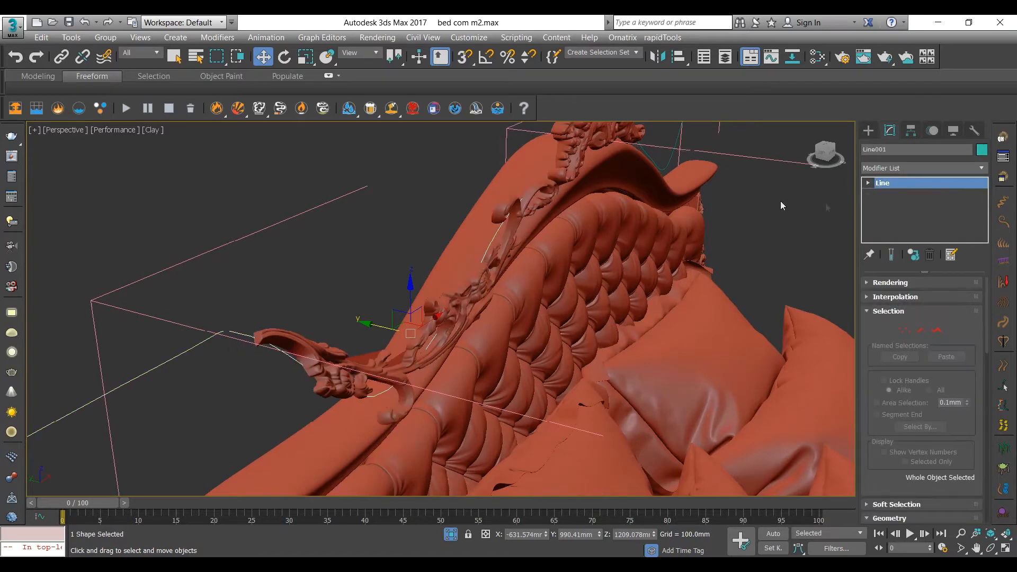
{"action": "left_click", "coordinate": [906, 331]}
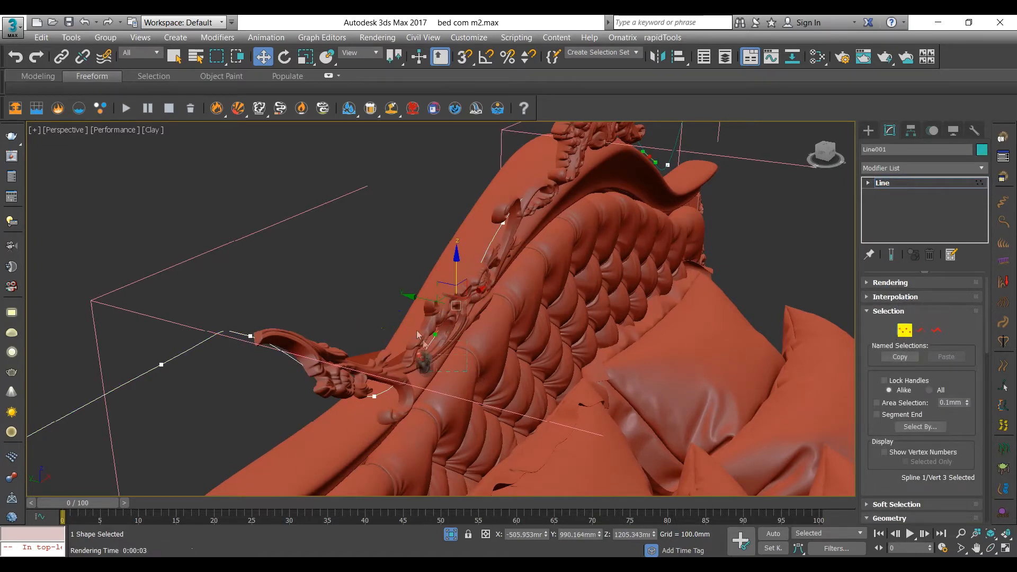
{"action": "middle_click_drag", "start_coordinate": [459, 309], "coordinate": [445, 302], "text": "alt"}
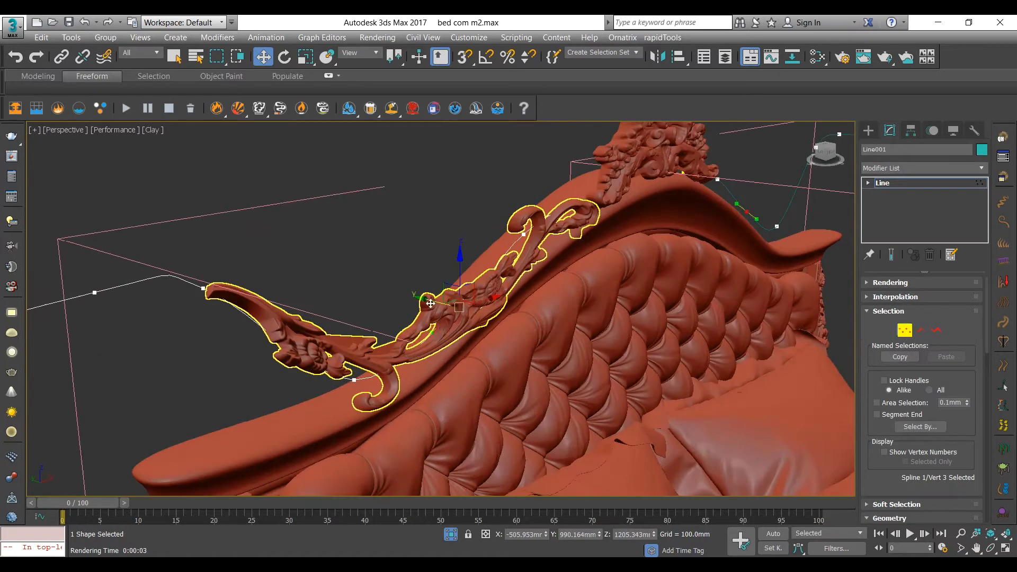
{"action": "left_click_drag", "start_coordinate": [430, 304], "coordinate": [430, 304]}
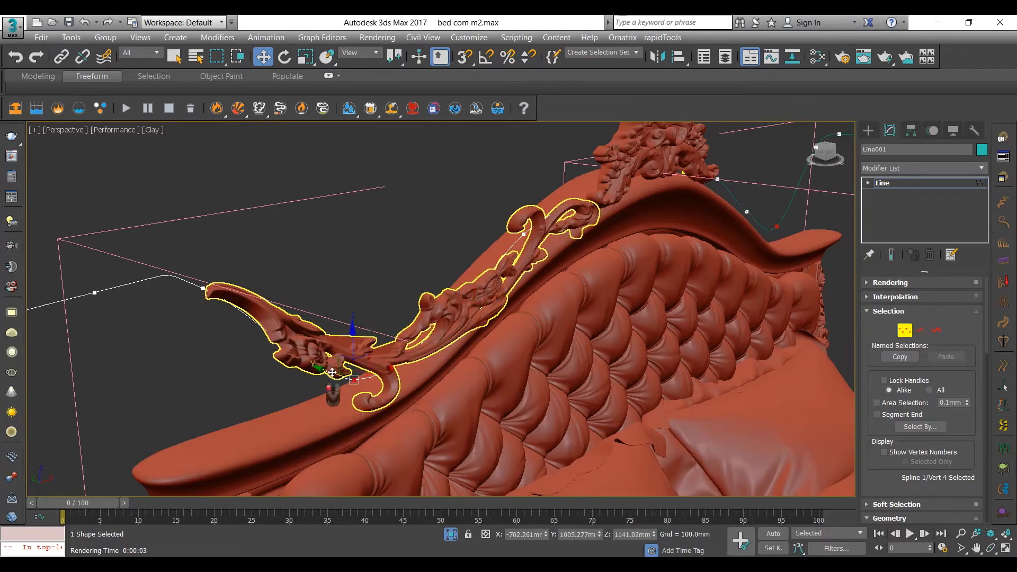
{"action": "left_click_drag", "start_coordinate": [332, 373], "coordinate": [320, 370]}
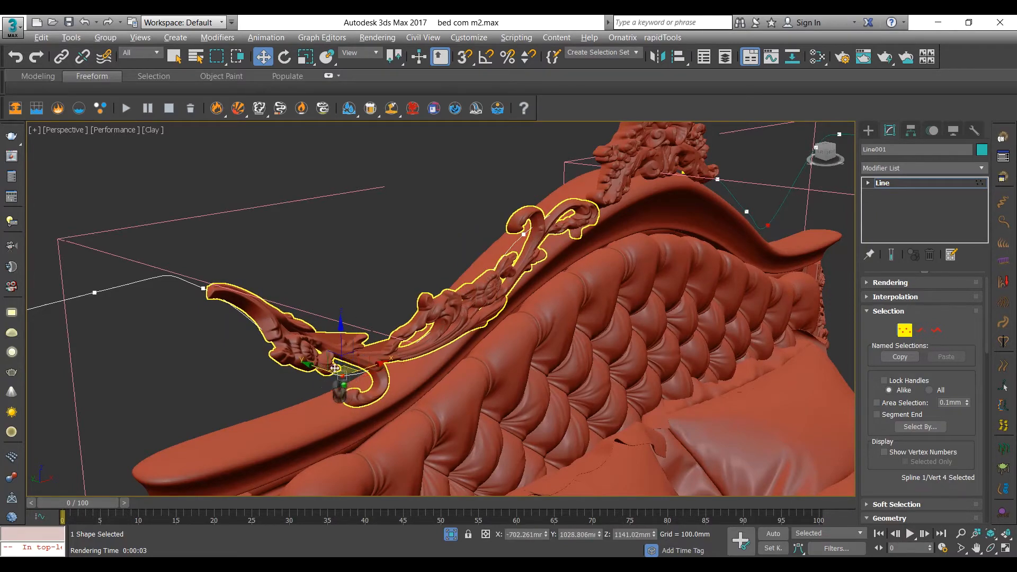
Move the path curve's fifth vertex along Y to about 1030 mm and finish vertex editing.
{"action": "middle_click_drag", "start_coordinate": [335, 368], "coordinate": [327, 255], "text": "alt"}
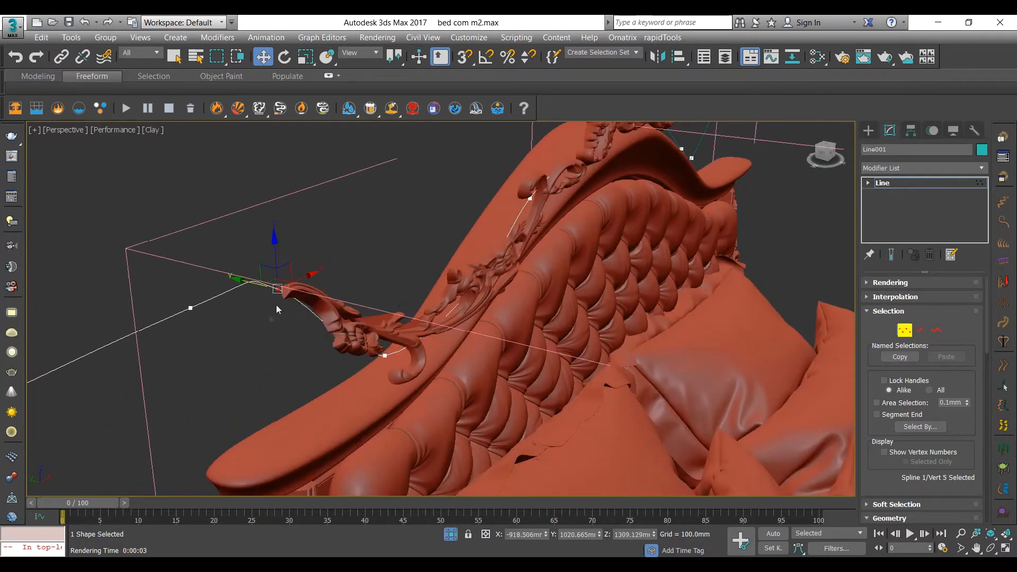
{"action": "mouse_move", "coordinate": [269, 285]}
{"action": "left_mouse_down"}
{"action": "mouse_move", "coordinate": [278, 288]}
{"action": "mouse_move", "coordinate": [253, 288]}
{"action": "left_mouse_up"}
{"action": "middle_click_drag", "start_coordinate": [377, 310], "coordinate": [549, 269], "text": "alt"}
{"action": "scroll", "coordinate": [558, 264], "scroll_direction": "up", "scroll_amount": 6}
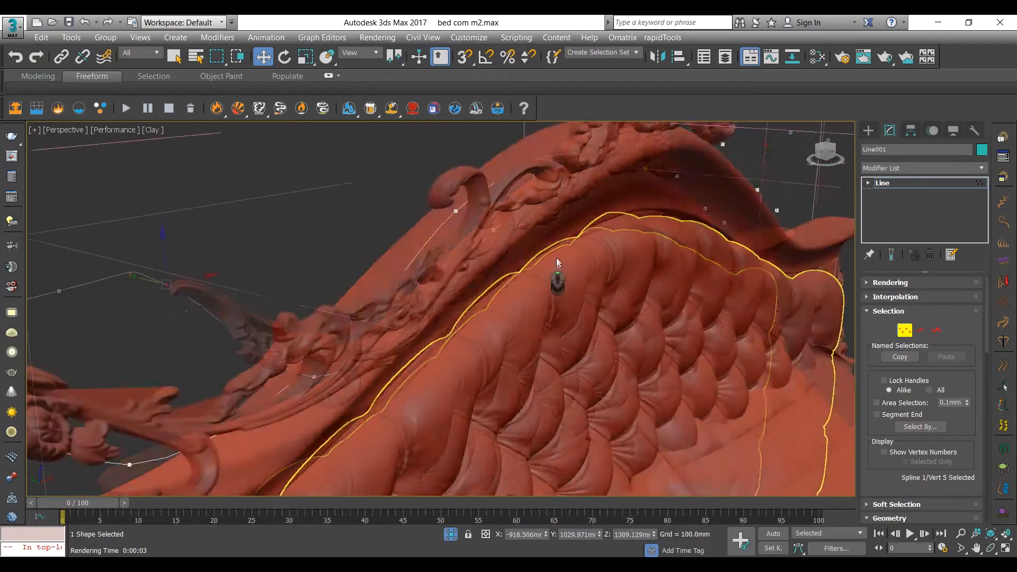
{"action": "mouse_move", "coordinate": [535, 212]}
{"action": "middle_mouse_down"}
{"action": "mouse_move", "coordinate": [572, 292]}
{"action": "mouse_move", "coordinate": [563, 294]}
{"action": "mouse_move", "coordinate": [546, 266]}
{"action": "mouse_move", "coordinate": [523, 268]}
{"action": "mouse_move", "coordinate": [538, 248]}
{"action": "mouse_move", "coordinate": [487, 264]}
{"action": "mouse_move", "coordinate": [504, 289]}
{"action": "mouse_move", "coordinate": [465, 308]}
{"action": "middle_mouse_up"}
{"action": "scroll", "coordinate": [538, 263], "scroll_direction": "down", "scroll_amount": 4}
{"action": "left_click", "coordinate": [905, 333]}
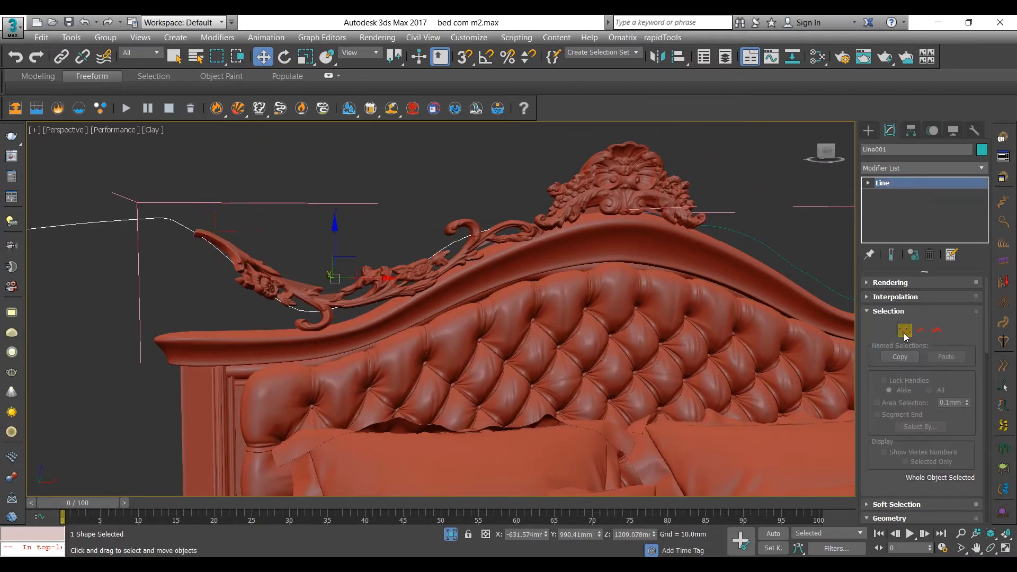
Merge the carved ornament from scene file 19 into the bed scene, auto-renaming the duplicate object.
{"action": "left_click", "coordinate": [13, 25]}
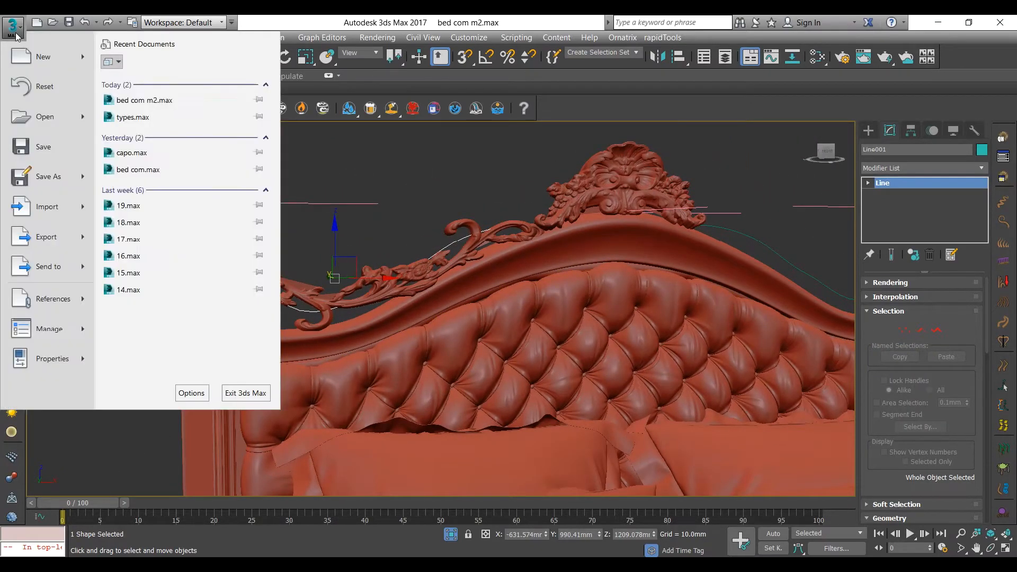
{"action": "mouse_move", "coordinate": [59, 212]}
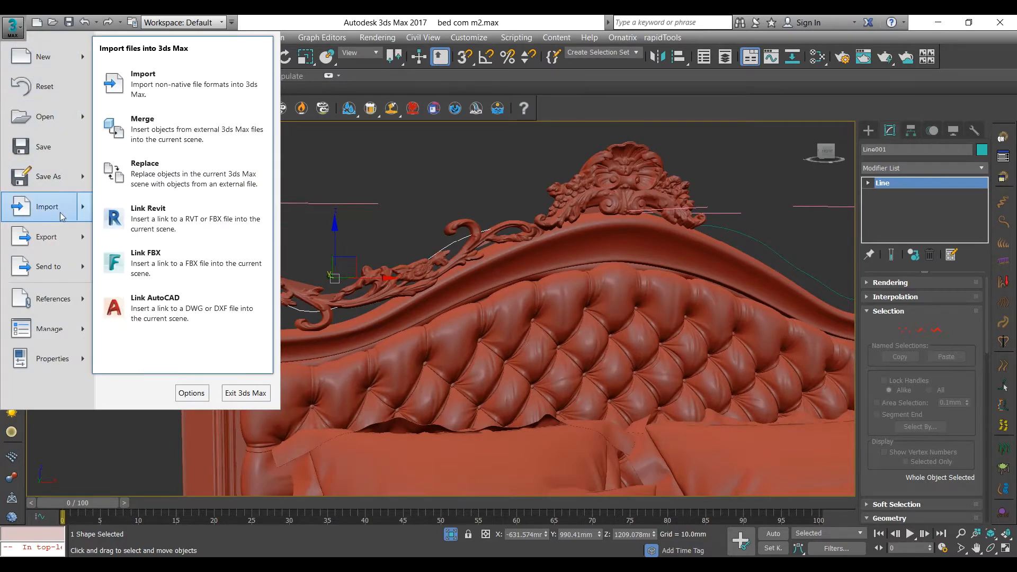
{"action": "left_click", "coordinate": [157, 132]}
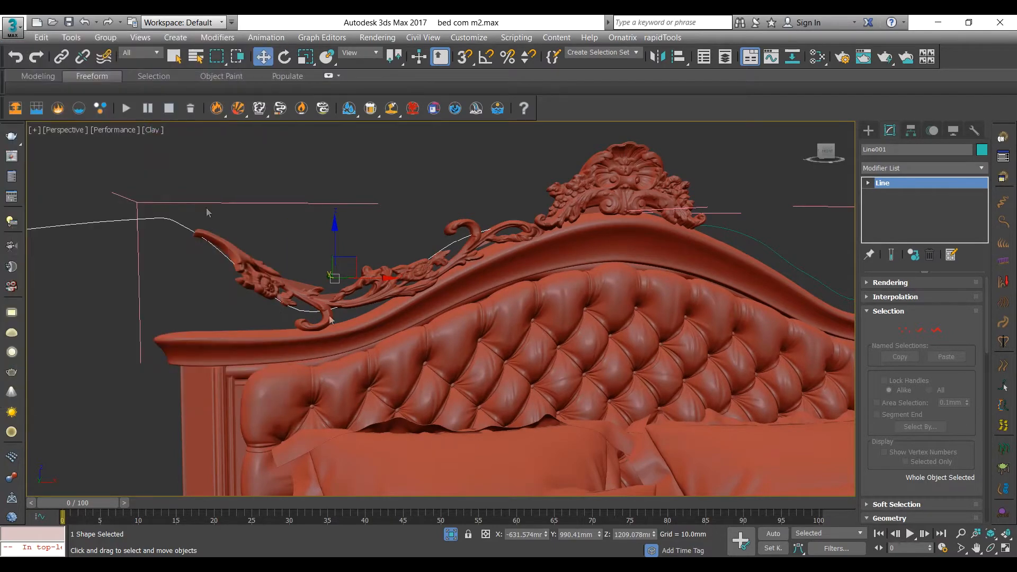
{"action": "mouse_move", "coordinate": [583, 555]}
{"action": "mouse_move", "coordinate": [626, 531]}
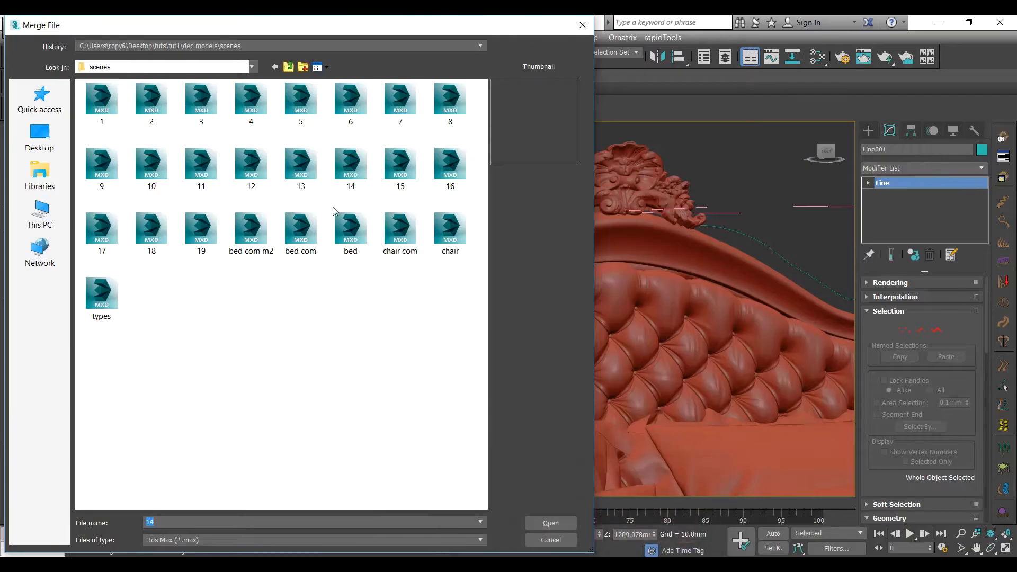
{"action": "double_click", "coordinate": [201, 236]}
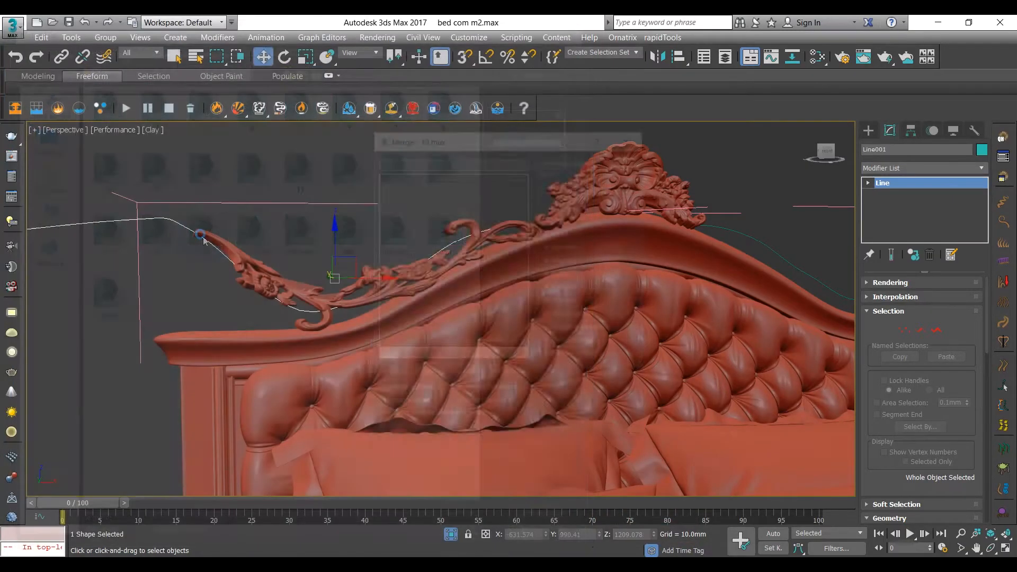
{"action": "double_click", "coordinate": [390, 177]}
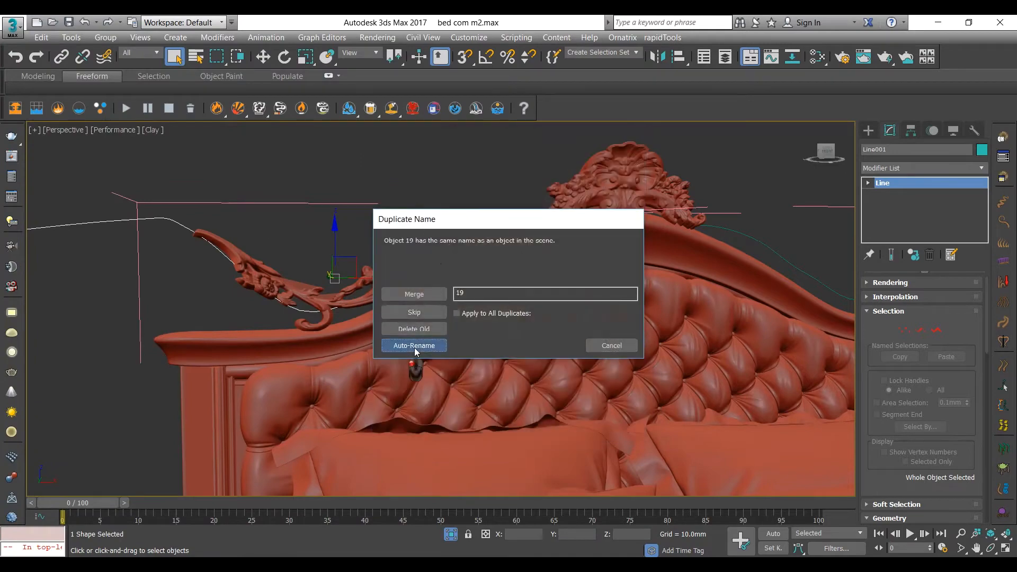
{"action": "left_click", "coordinate": [414, 346]}
Move the merged cherub ornament from the footboard to the headboard's left corner, at about X -940, Y 1018, Z 1230 mm.
{"action": "scroll", "coordinate": [523, 352], "scroll_direction": "down", "scroll_amount": 6}
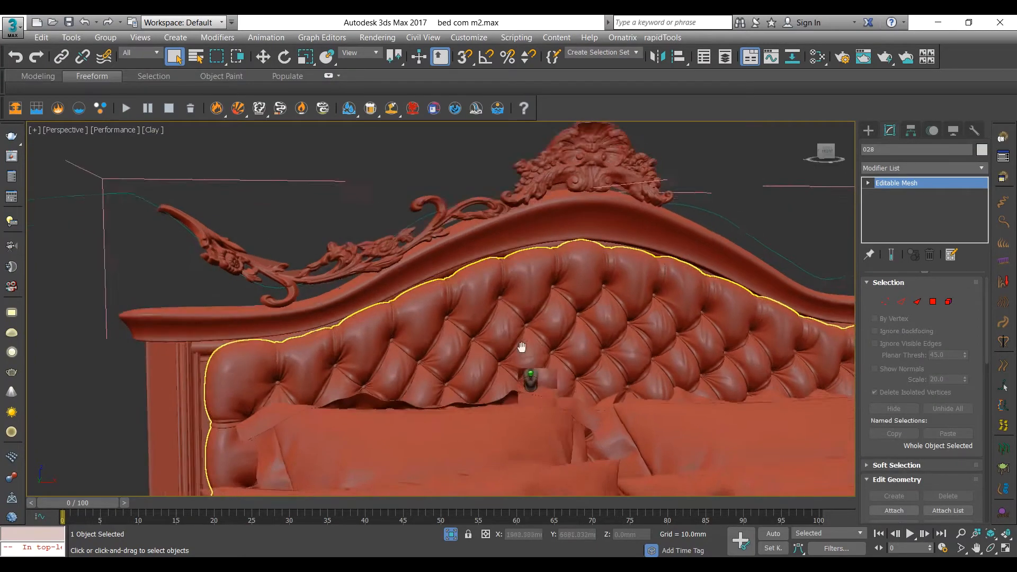
{"action": "scroll", "coordinate": [463, 261], "scroll_direction": "down", "scroll_amount": 4}
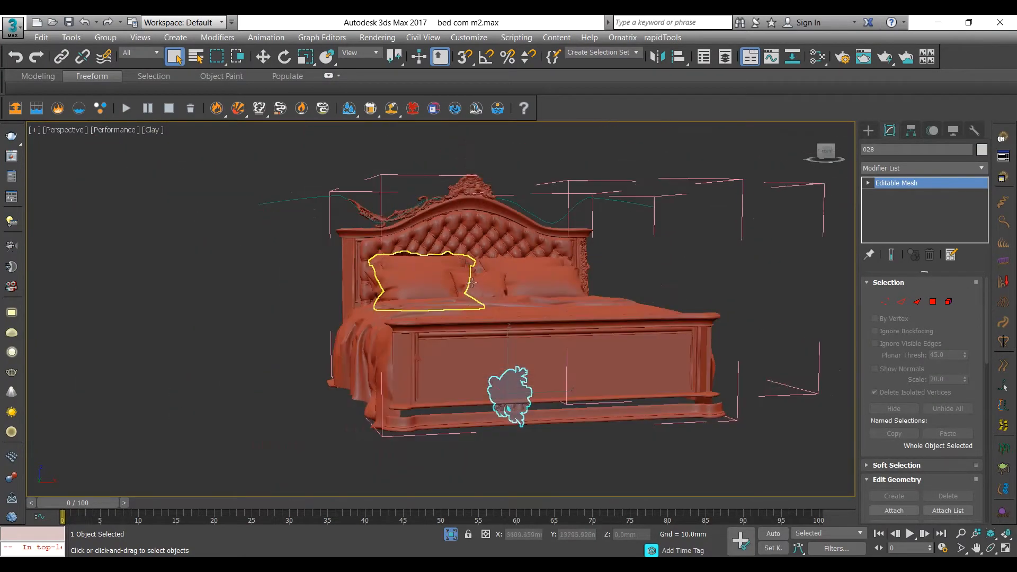
{"action": "left_click", "coordinate": [263, 56]}
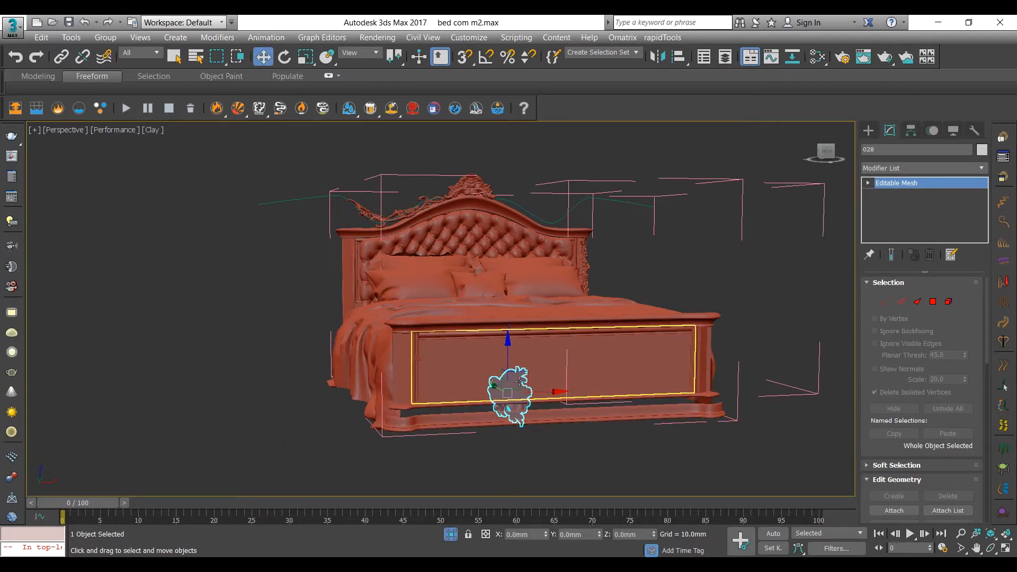
{"action": "left_click_drag", "start_coordinate": [508, 366], "coordinate": [385, 199]}
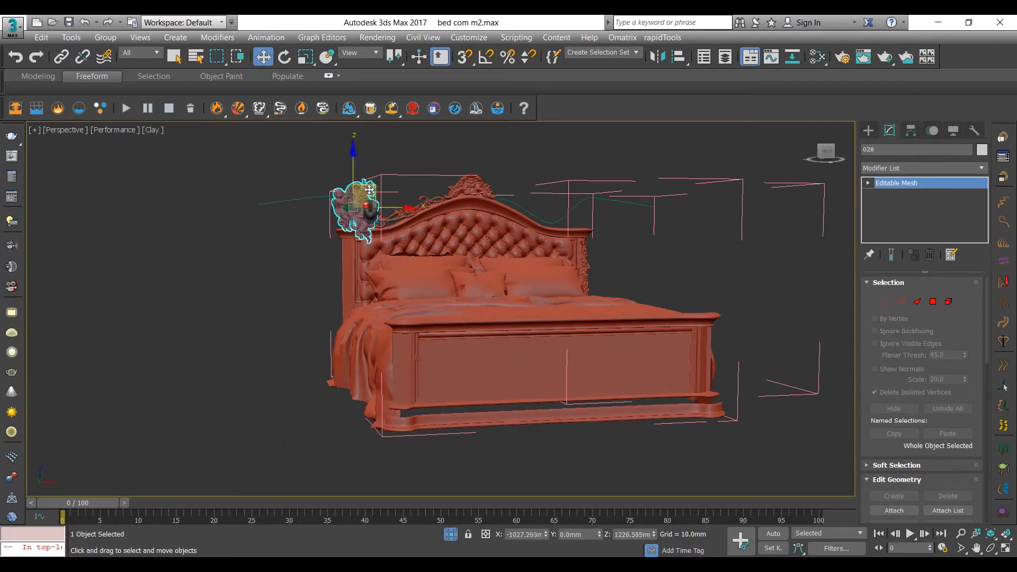
{"action": "scroll", "coordinate": [336, 214], "scroll_direction": "up", "scroll_amount": 8}
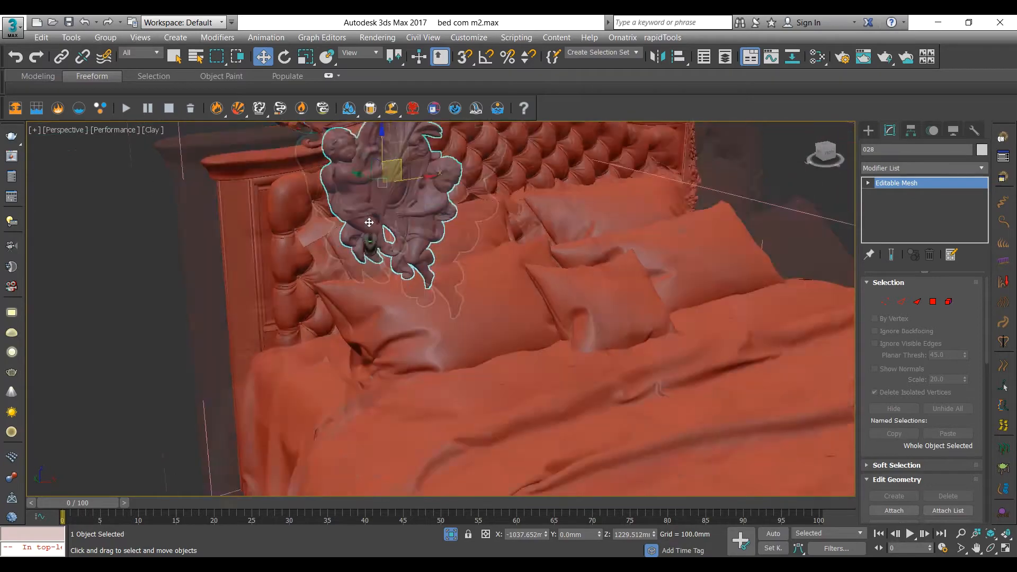
{"action": "left_click_drag", "start_coordinate": [362, 188], "coordinate": [253, 242]}
{"action": "scroll", "coordinate": [253, 242], "scroll_direction": "up", "scroll_amount": 8}
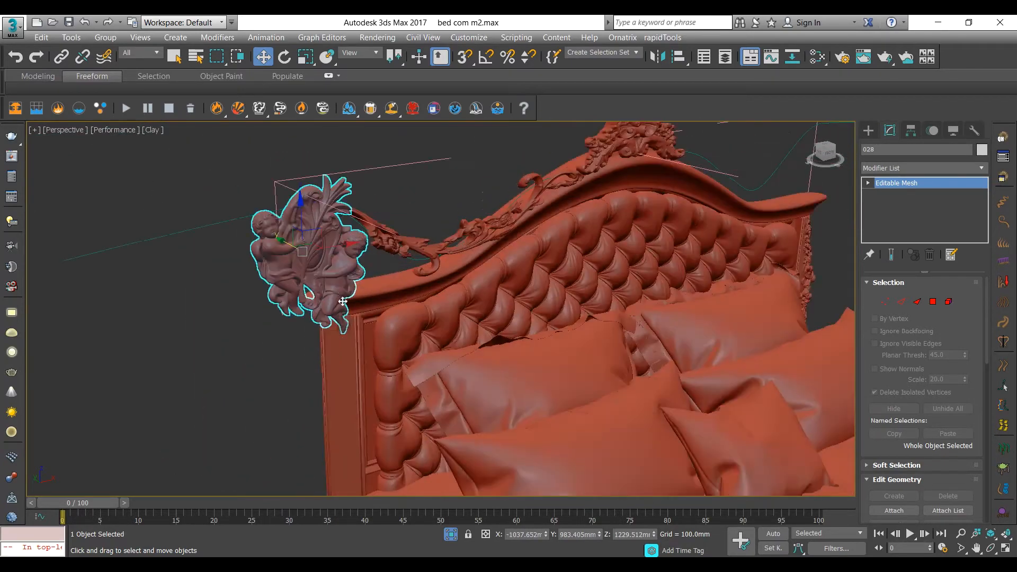
{"action": "left_click_drag", "start_coordinate": [268, 225], "coordinate": [307, 239]}
Scale the cherub ornament uniformly to about 88 percent and shift it about -15.5 mm in X and -10.8 mm in Z.
{"action": "left_click", "coordinate": [306, 57]}
{"action": "middle_click_drag", "start_coordinate": [308, 239], "coordinate": [311, 215], "text": "alt"}
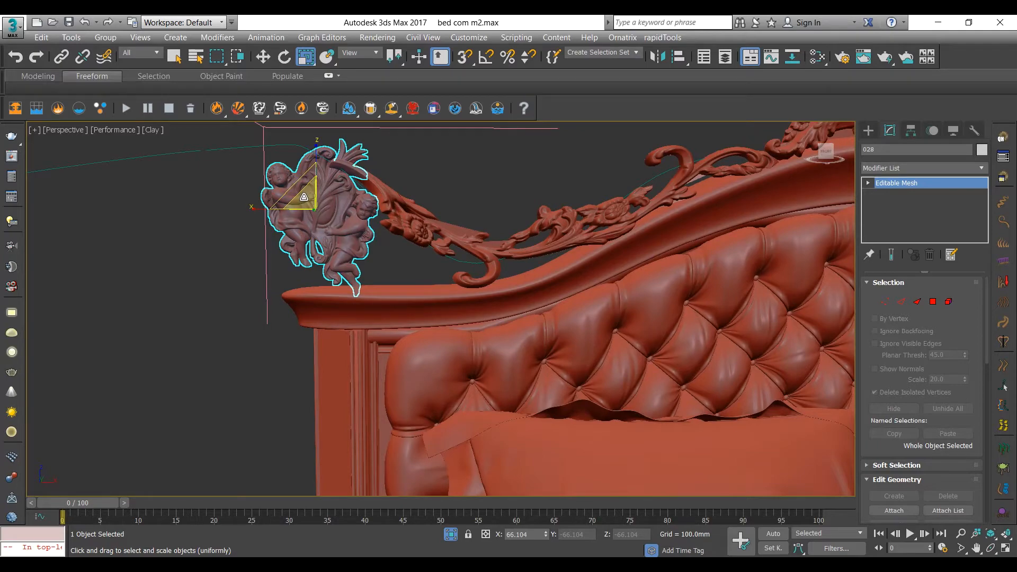
{"action": "left_click_drag", "start_coordinate": [307, 198], "coordinate": [302, 206]}
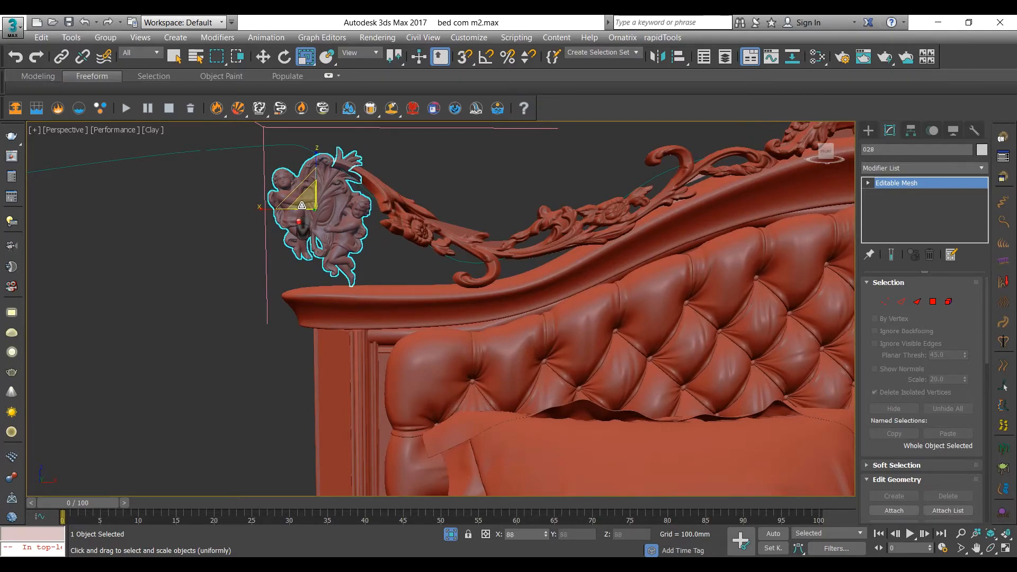
{"action": "left_click", "coordinate": [264, 57]}
{"action": "middle_click_drag", "start_coordinate": [323, 212], "coordinate": [278, 223], "text": "alt"}
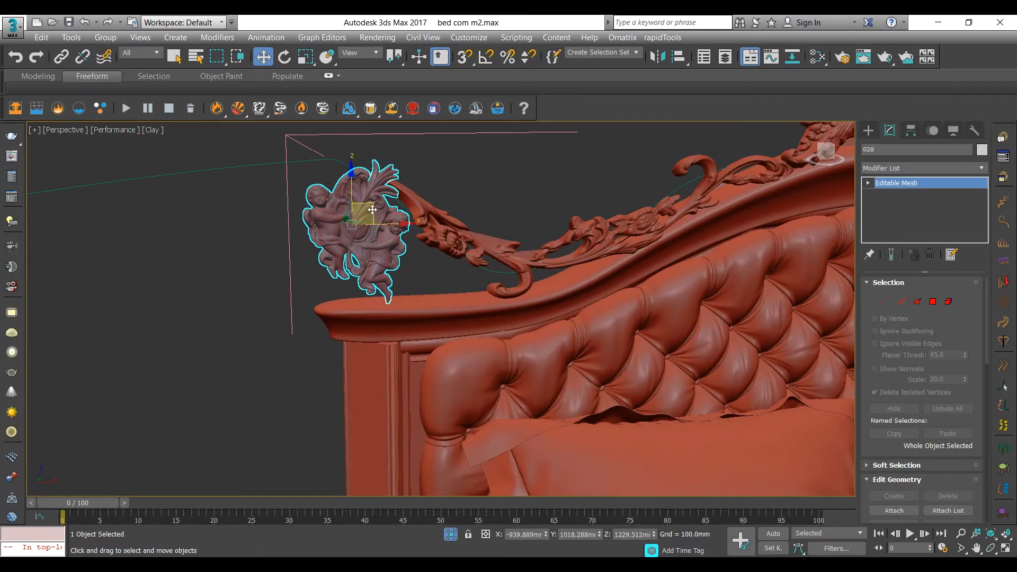
{"action": "left_click_drag", "start_coordinate": [373, 210], "coordinate": [362, 218]}
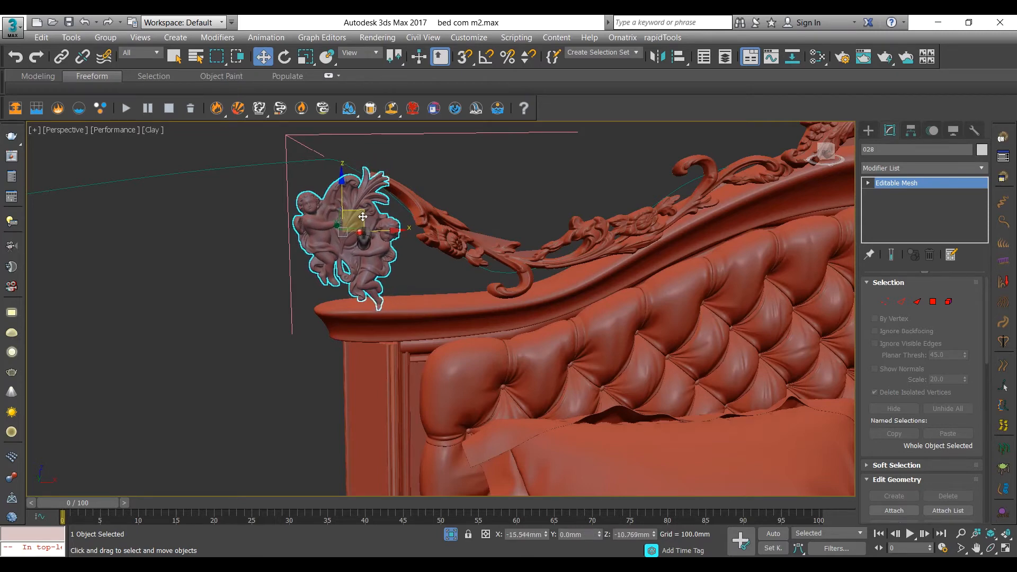
Rotate the cherub ornament upright and position it above the rail's left end at about X -936, Z 1190 mm.
{"action": "middle_click_drag", "start_coordinate": [362, 217], "coordinate": [328, 222], "text": "alt"}
{"action": "left_click", "coordinate": [284, 56]}
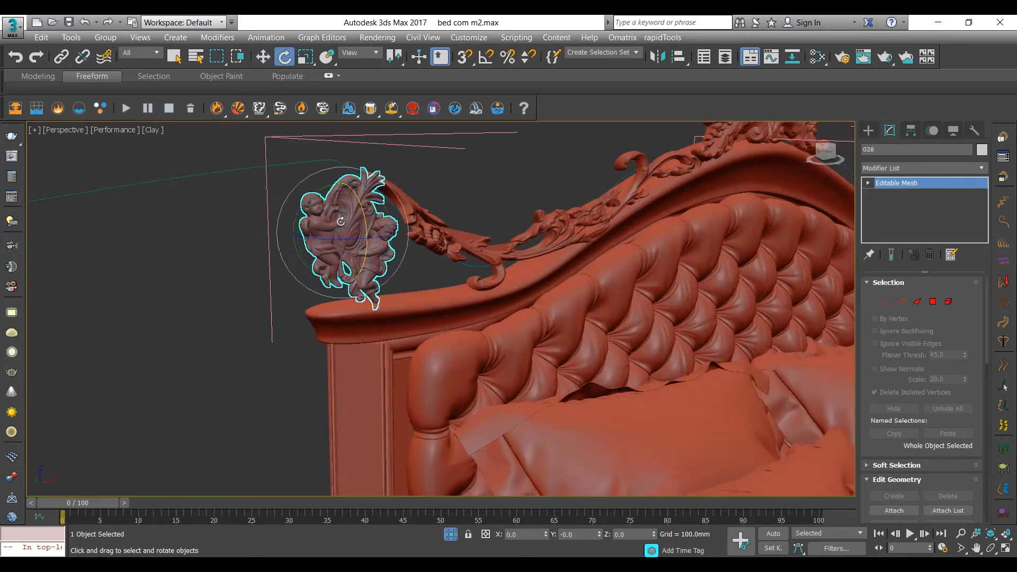
{"action": "left_click_drag", "start_coordinate": [311, 198], "coordinate": [357, 232]}
{"action": "key", "text": "w"}
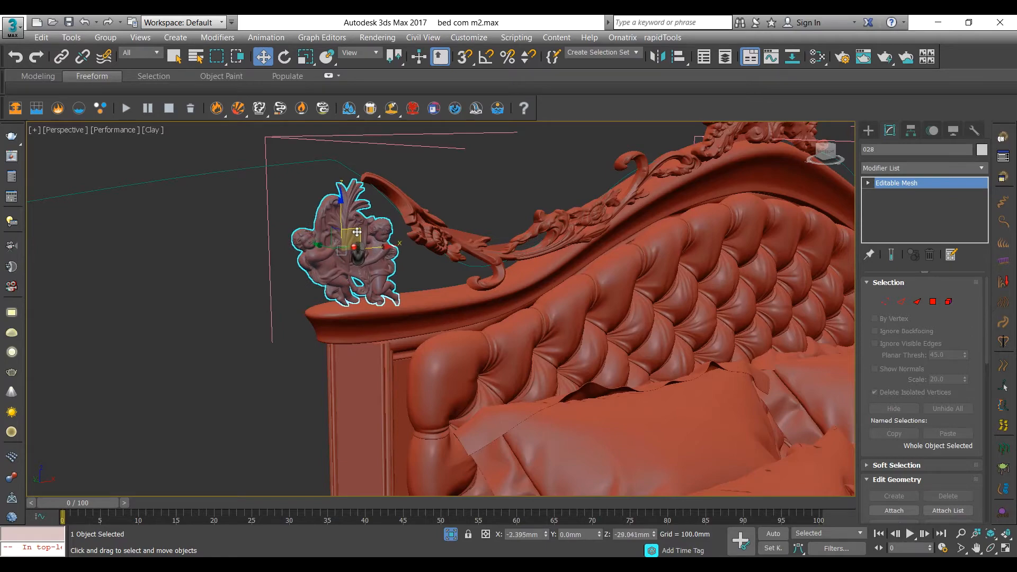
{"action": "middle_click_drag", "start_coordinate": [370, 223], "coordinate": [352, 212], "text": "alt"}
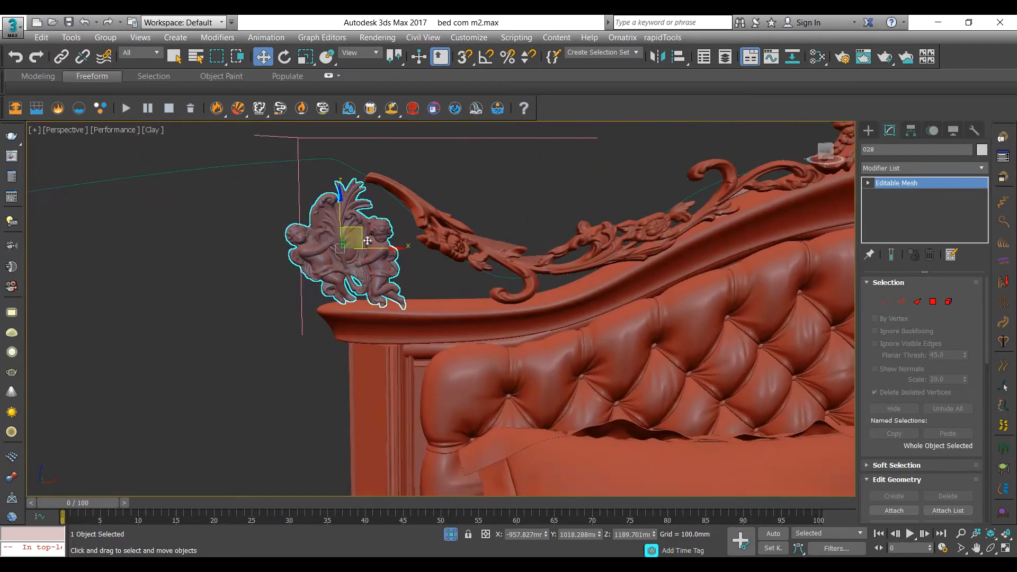
{"action": "left_click_drag", "start_coordinate": [377, 250], "coordinate": [350, 256]}
Scale the cherub ornament to about 63.9 percent, raise it to Z 1198.2 mm, and move it to Y 1025.7 mm.
{"action": "left_click", "coordinate": [304, 59]}
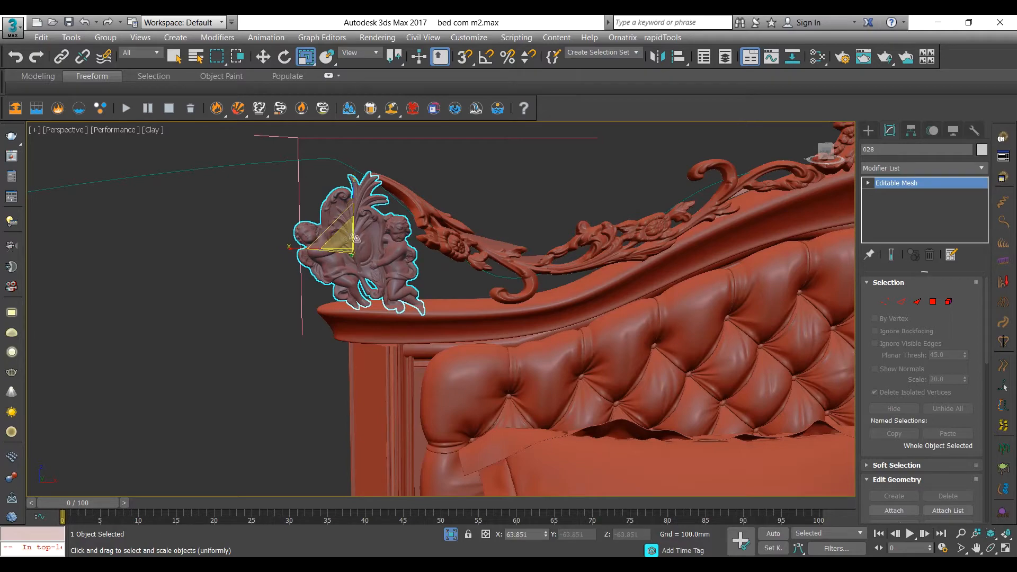
{"action": "left_click", "coordinate": [264, 57]}
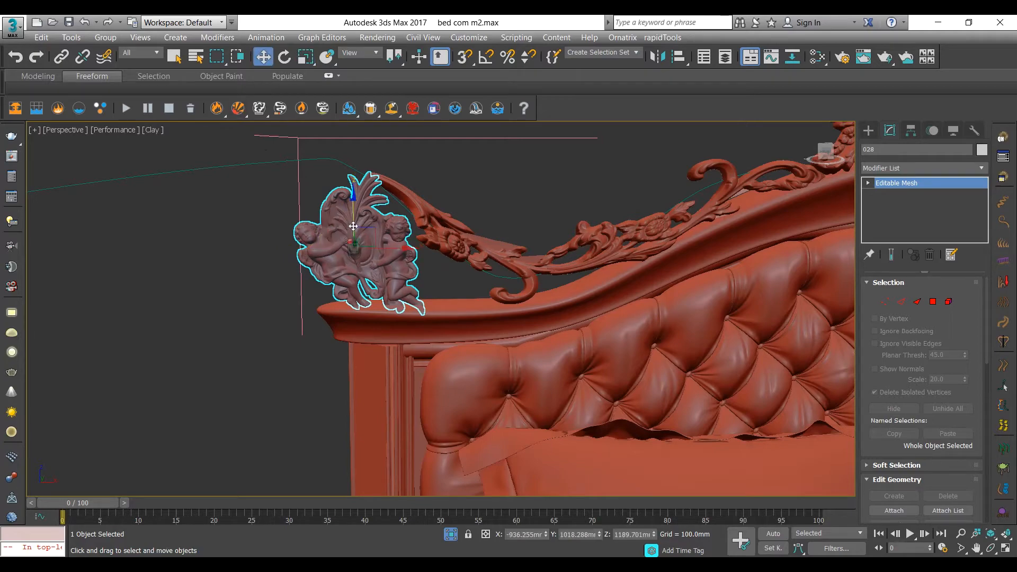
{"action": "left_click_drag", "start_coordinate": [354, 226], "coordinate": [354, 221]}
{"action": "middle_click_drag", "start_coordinate": [353, 221], "coordinate": [397, 231], "text": "alt"}
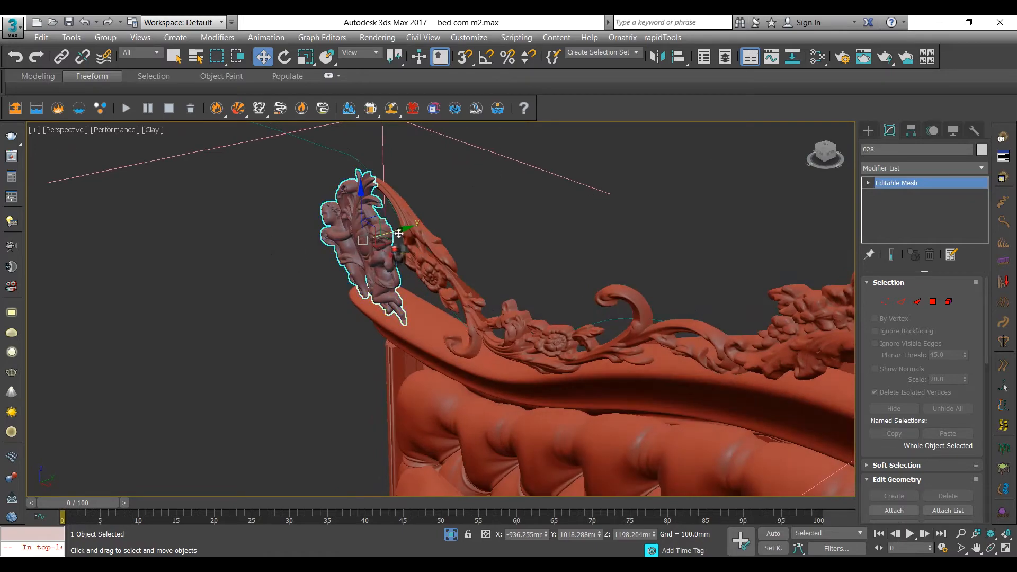
{"action": "left_click_drag", "start_coordinate": [399, 233], "coordinate": [402, 233]}
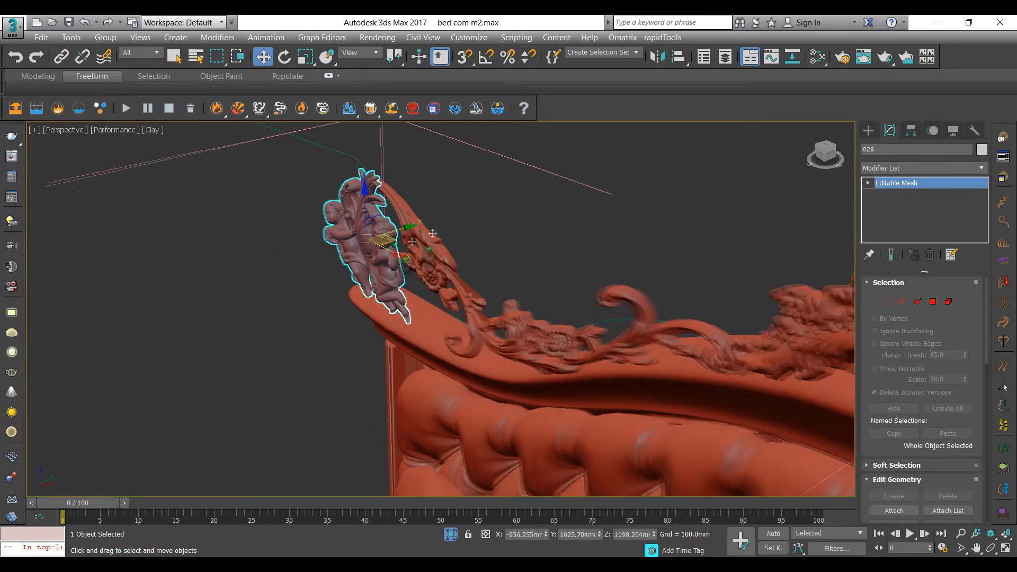
Merge the carved panel from 16.max into the bed scene, auto-renaming the object with the duplicate name.
{"action": "middle_click_drag", "start_coordinate": [402, 234], "coordinate": [402, 278], "text": "alt"}
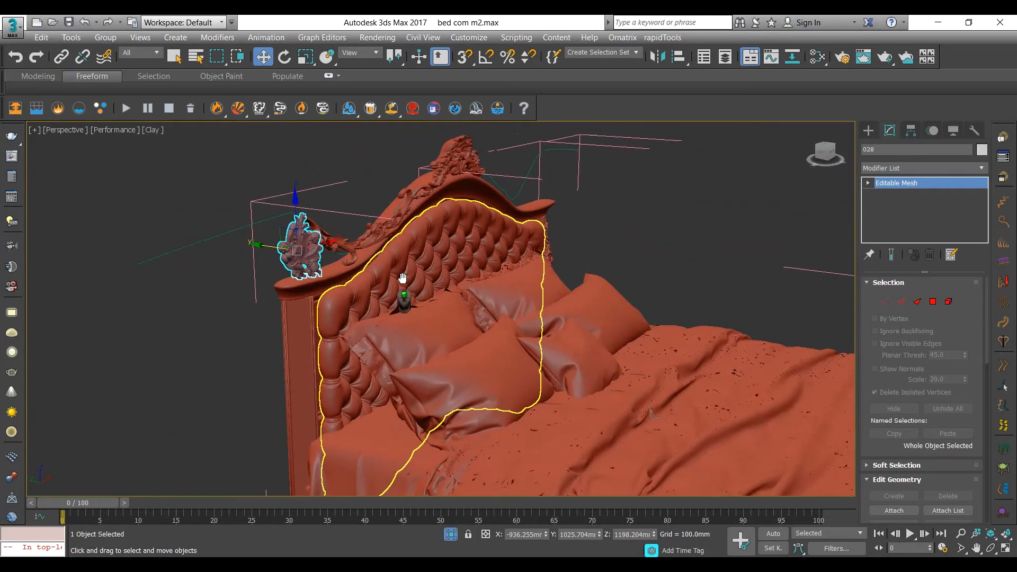
{"action": "scroll", "coordinate": [394, 248], "scroll_direction": "up", "scroll_amount": 5}
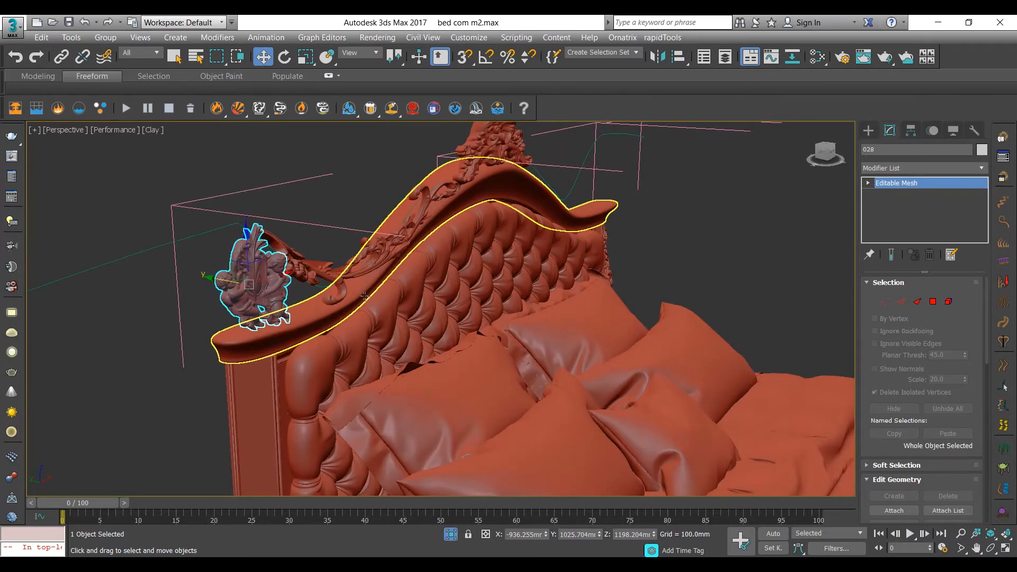
{"action": "mouse_move", "coordinate": [583, 565]}
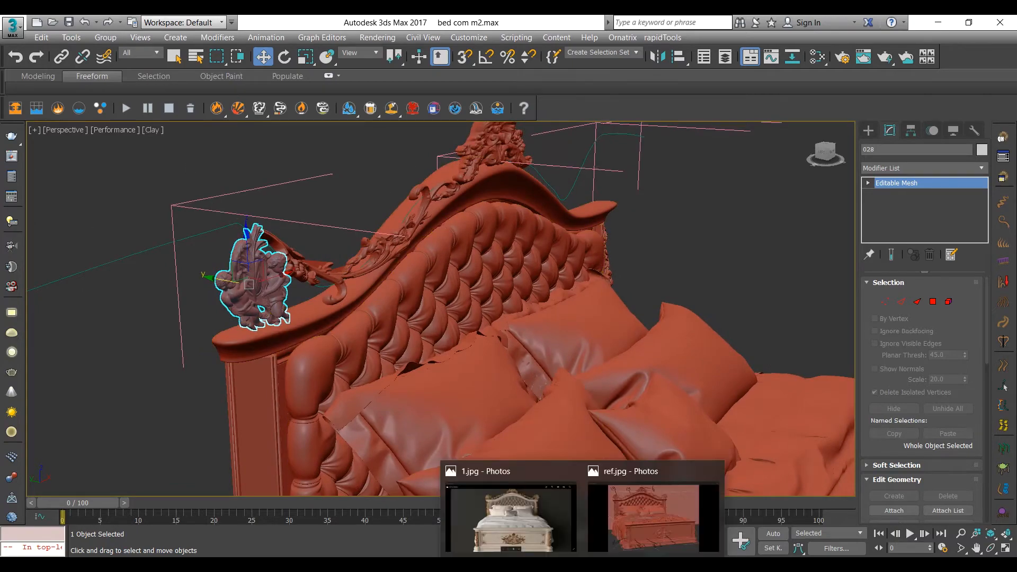
{"action": "mouse_move", "coordinate": [631, 533]}
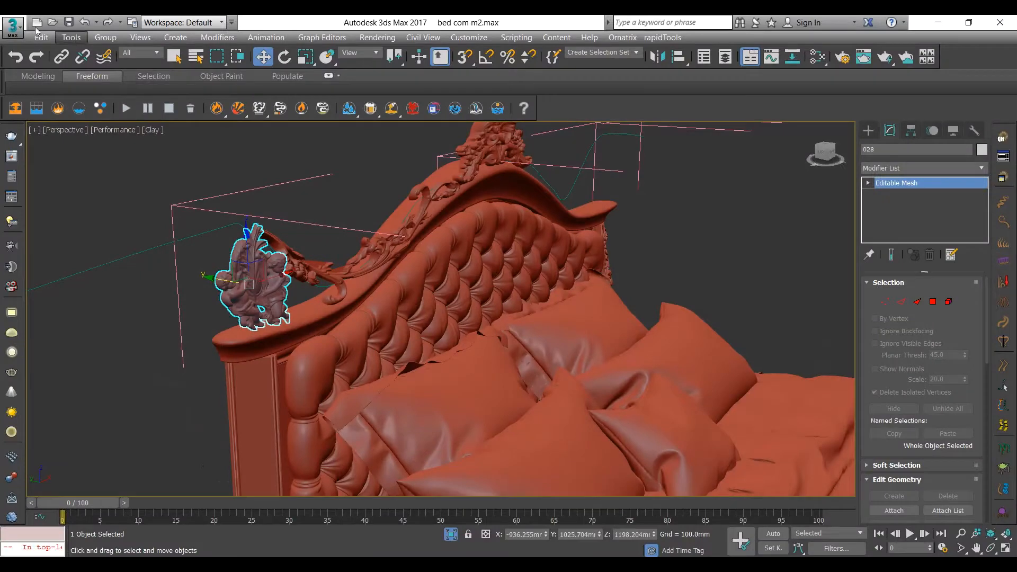
{"action": "left_click", "coordinate": [13, 25]}
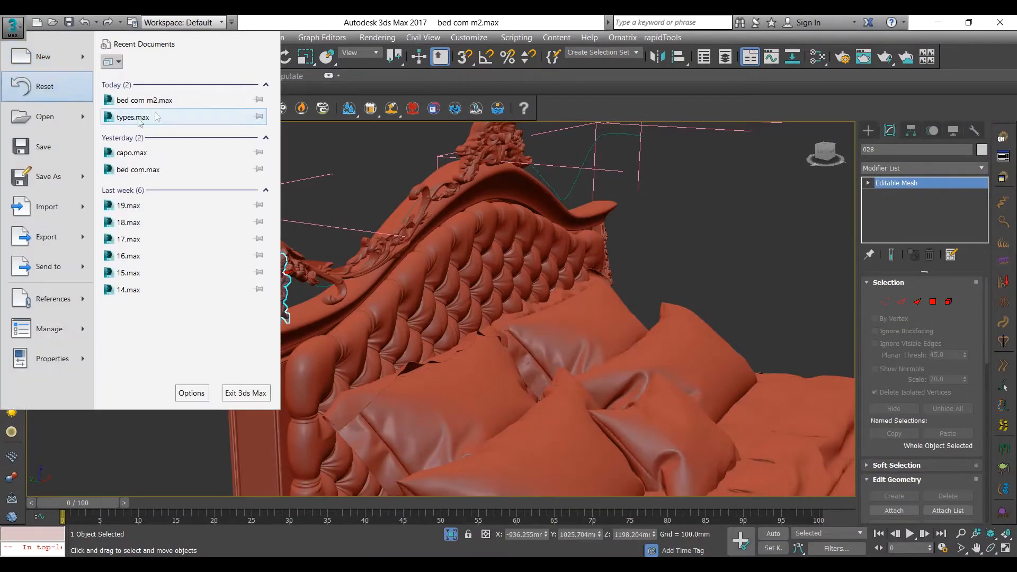
{"action": "mouse_move", "coordinate": [59, 207]}
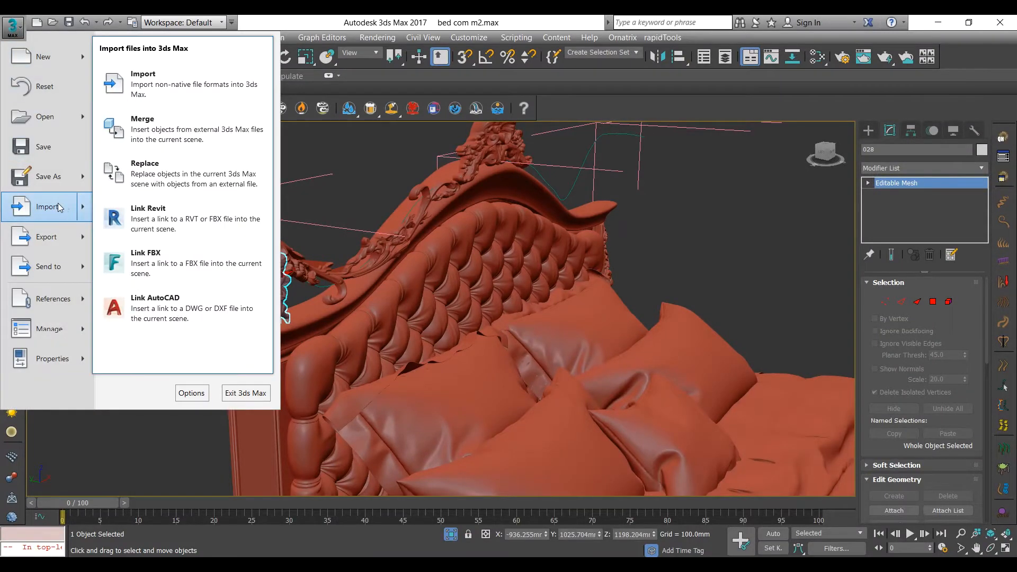
{"action": "left_click", "coordinate": [183, 131]}
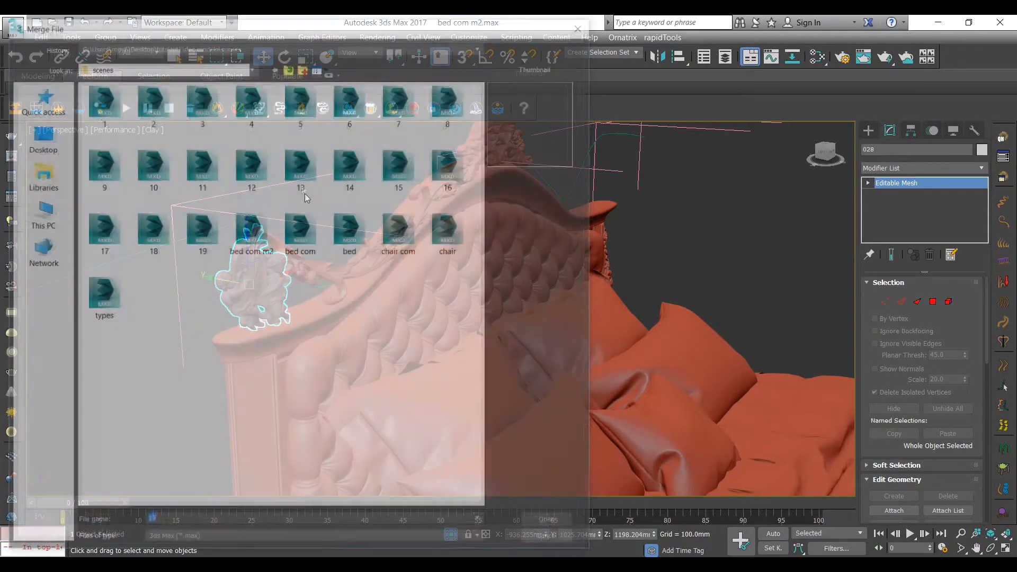
{"action": "left_click", "coordinate": [451, 164]}
{"action": "double_click", "coordinate": [454, 165]}
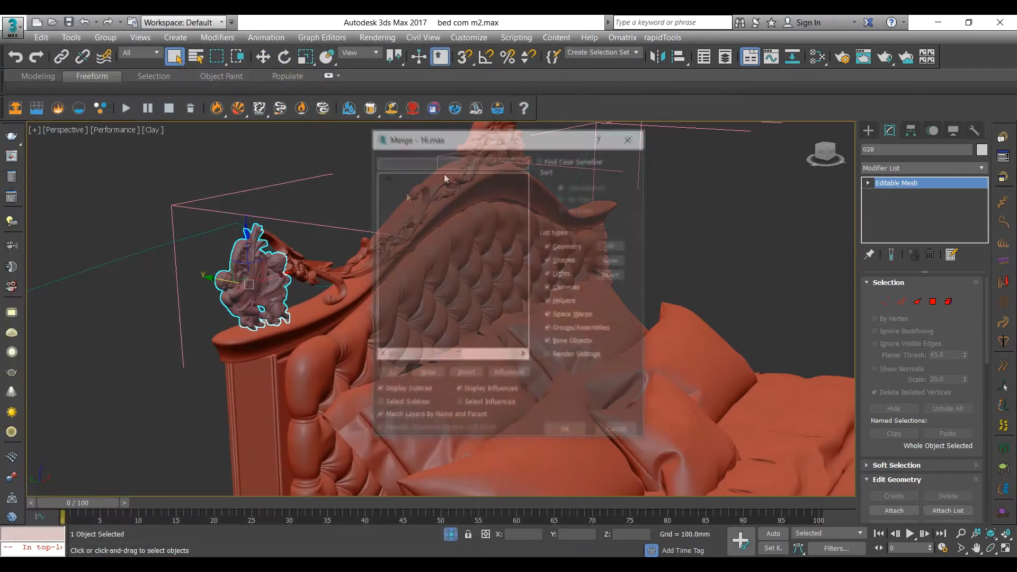
{"action": "double_click", "coordinate": [403, 179]}
{"action": "left_click", "coordinate": [522, 314]}
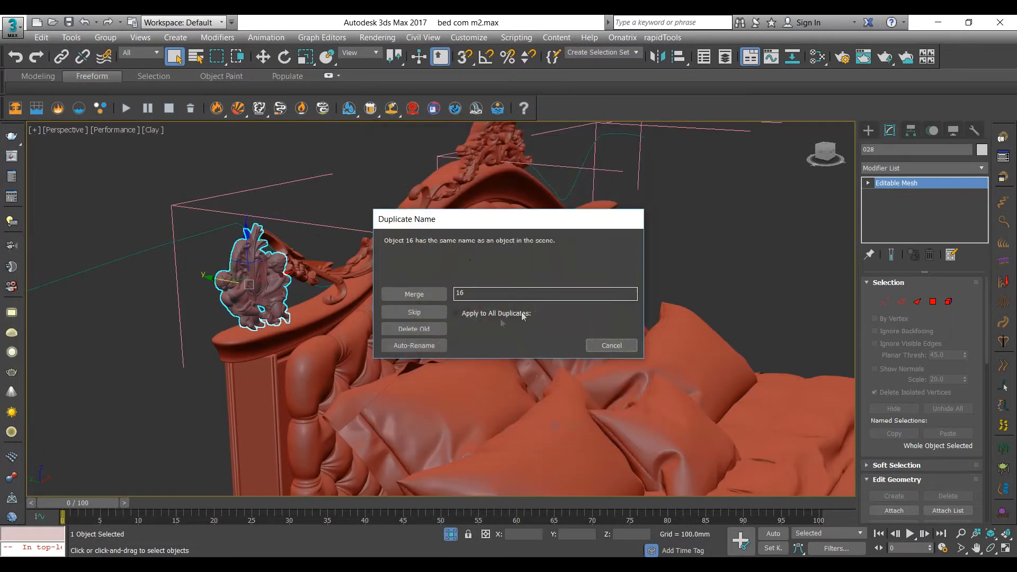
{"action": "left_click", "coordinate": [428, 348]}
{"action": "left_click", "coordinate": [336, 350]}
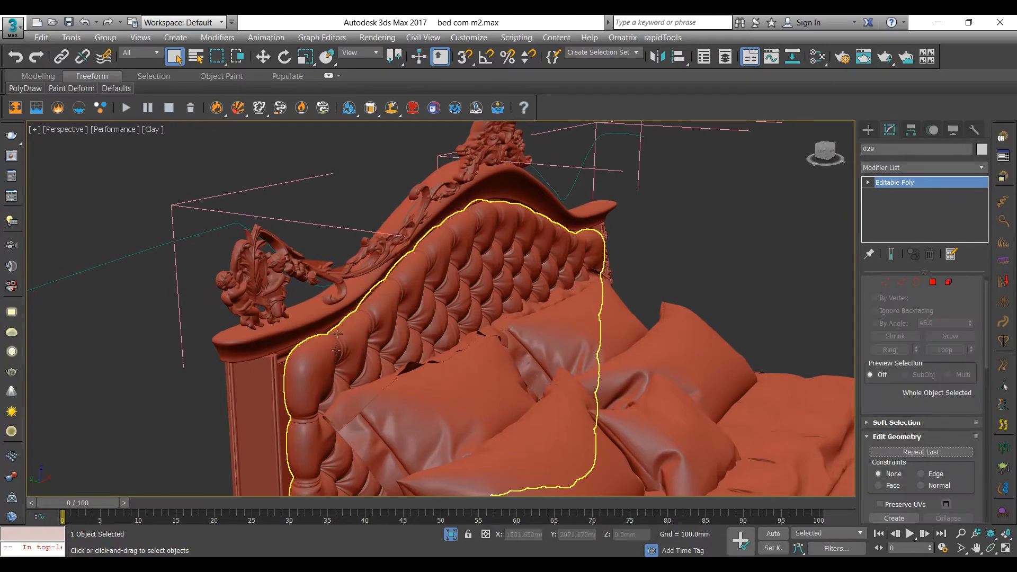
Move the merged carved panel onto the headboard's left post at about X -916.5, Y 1030.6, Z 810 mm.
{"action": "scroll", "coordinate": [419, 334], "scroll_direction": "down", "scroll_amount": 10}
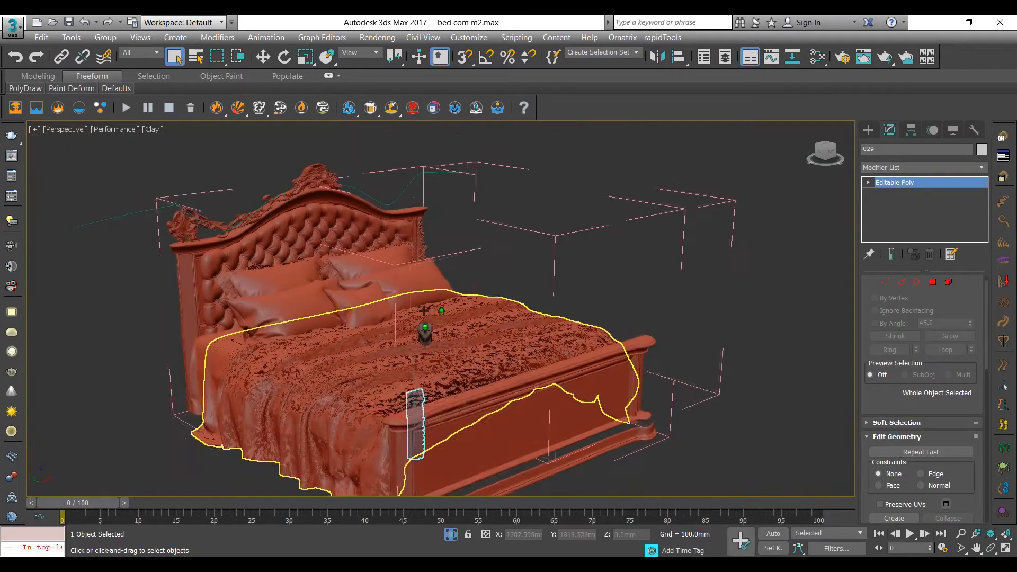
{"action": "left_click", "coordinate": [270, 57]}
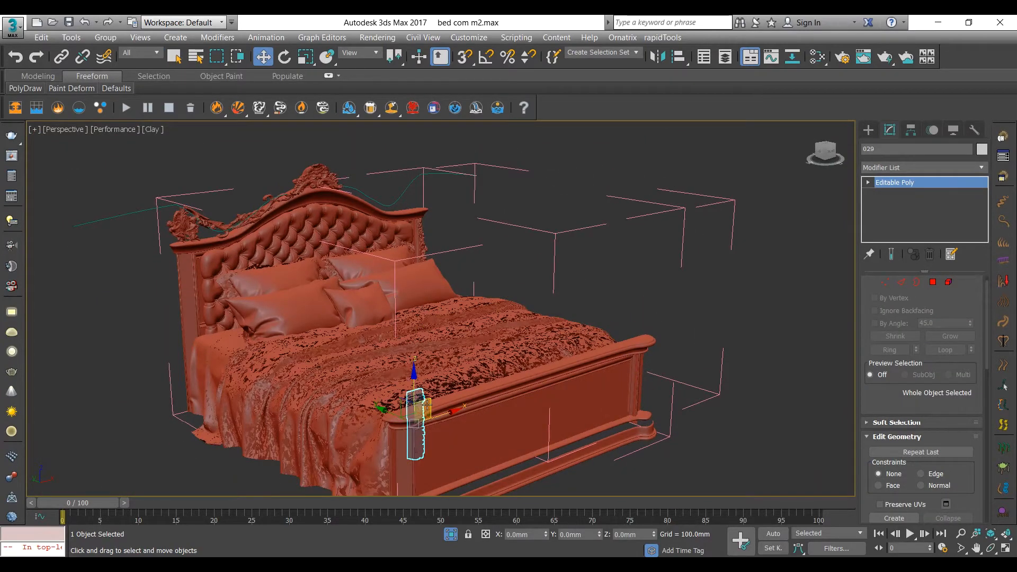
{"action": "left_click_drag", "start_coordinate": [402, 400], "coordinate": [202, 276]}
{"action": "middle_click_drag", "start_coordinate": [201, 277], "coordinate": [263, 293], "text": "alt"}
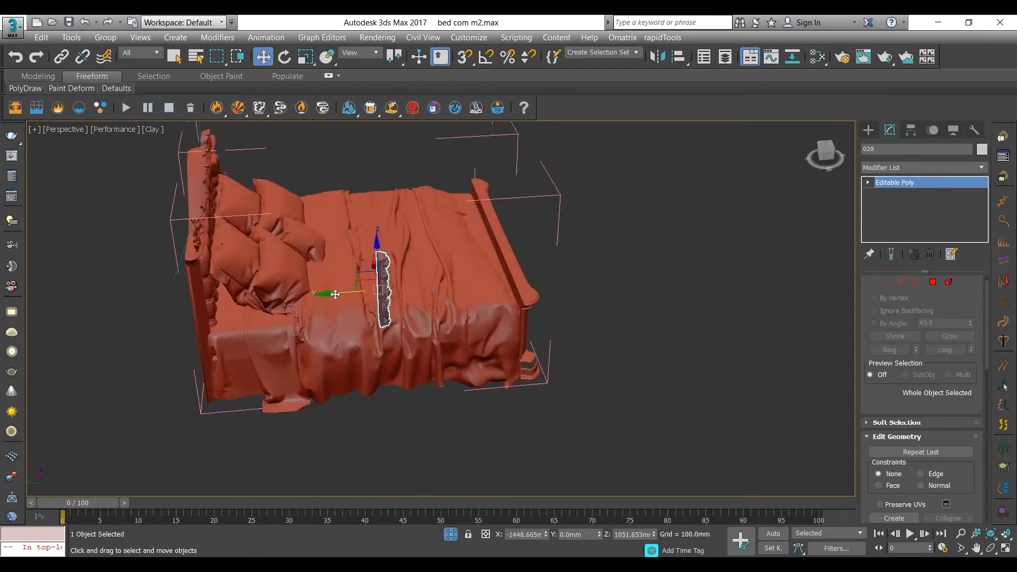
{"action": "left_click_drag", "start_coordinate": [336, 294], "coordinate": [159, 332]}
{"action": "middle_click_drag", "start_coordinate": [159, 331], "coordinate": [121, 317], "text": "alt"}
{"action": "left_click_drag", "start_coordinate": [89, 315], "coordinate": [164, 302]}
{"action": "middle_click_drag", "start_coordinate": [164, 303], "coordinate": [121, 285], "text": "alt"}
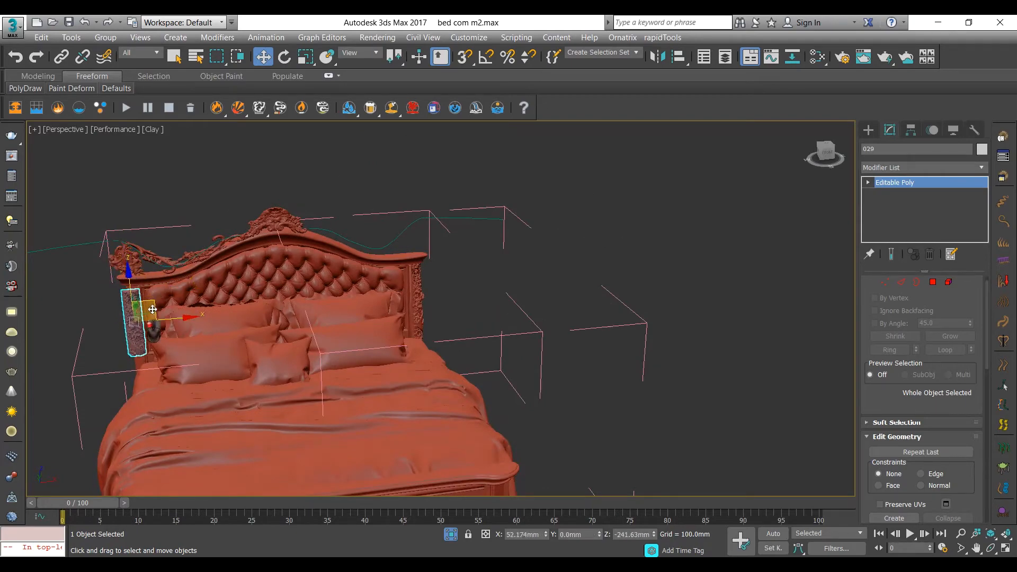
{"action": "middle_click_drag", "start_coordinate": [152, 310], "coordinate": [148, 318], "text": "alt"}
{"action": "scroll", "coordinate": [151, 321], "scroll_direction": "up", "scroll_amount": 6}
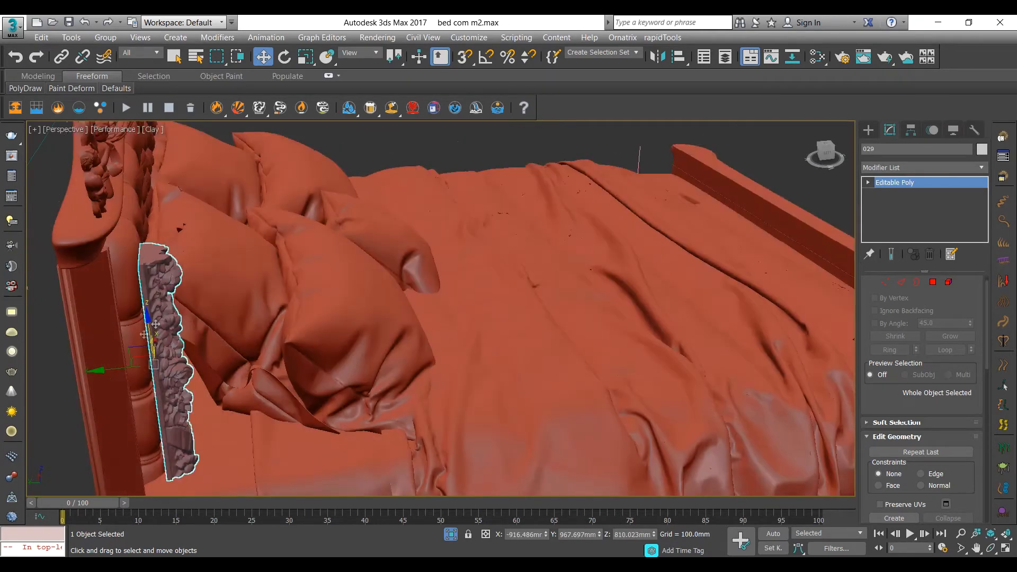
{"action": "left_click_drag", "start_coordinate": [112, 371], "coordinate": [77, 379]}
{"action": "middle_click_drag", "start_coordinate": [82, 345], "coordinate": [157, 193], "text": "alt"}
Rotate the carved panel about the vertical axis toward the angle of the headboard's left post.
{"action": "left_click", "coordinate": [284, 56]}
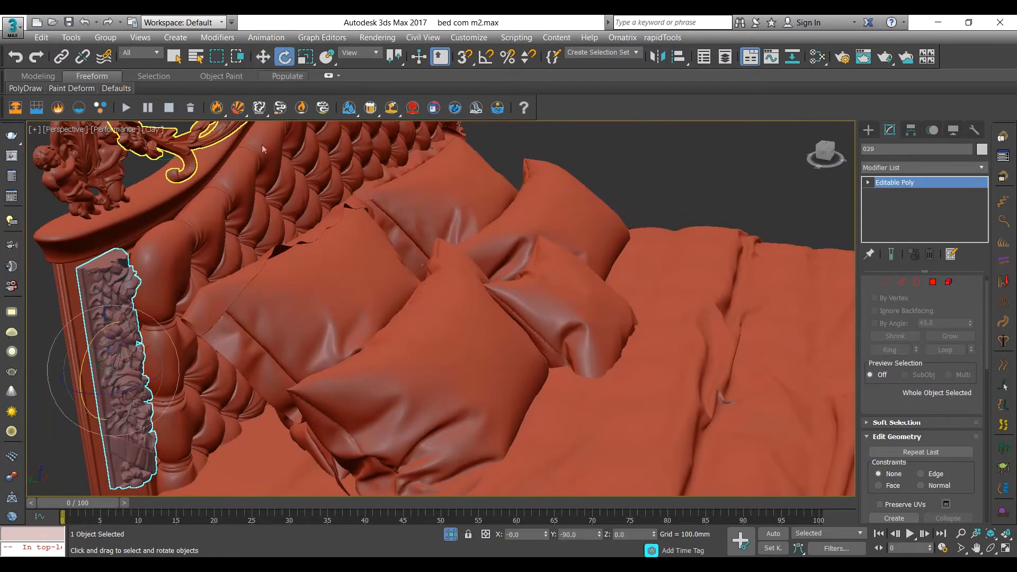
{"action": "middle_click_drag", "start_coordinate": [185, 297], "coordinate": [208, 350], "text": "alt"}
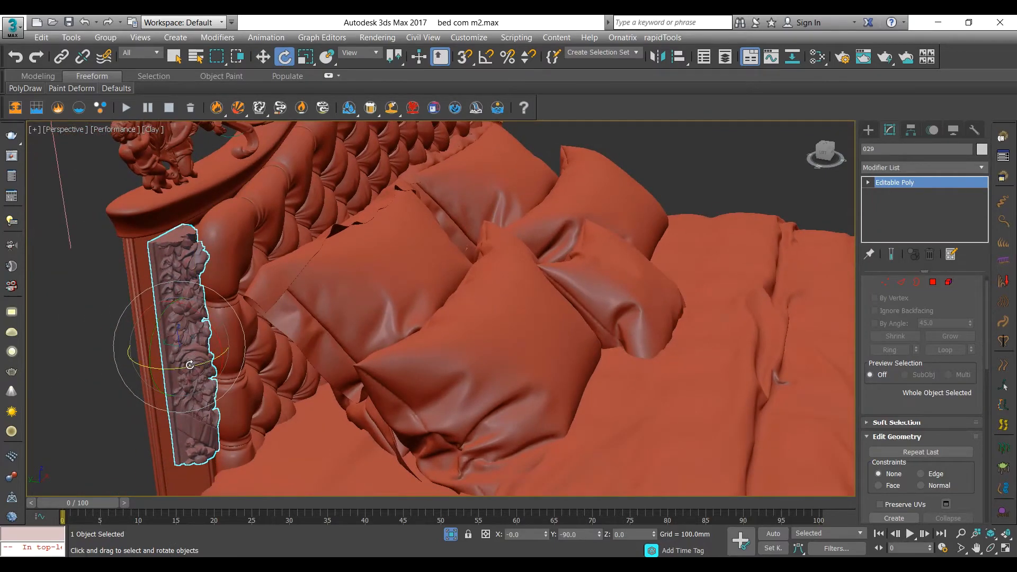
{"action": "left_click_drag", "start_coordinate": [190, 365], "coordinate": [160, 361]}
{"action": "middle_click_drag", "start_coordinate": [160, 360], "coordinate": [155, 280], "text": "alt"}
{"action": "scroll", "coordinate": [164, 211], "scroll_direction": "up", "scroll_amount": 2}
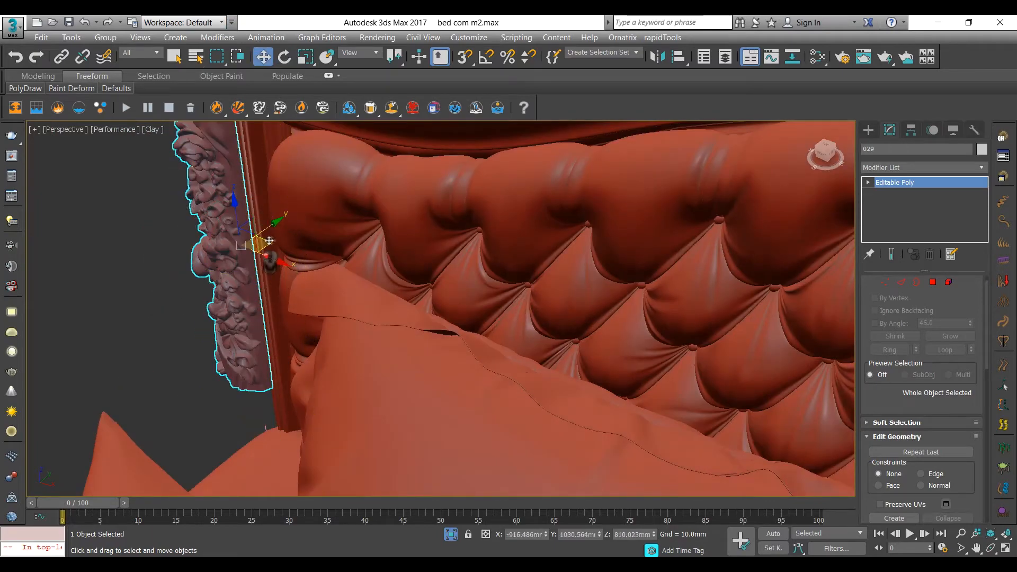
Shift the carved panel against the post's face to about X -915.2, Y 1057.6 mm.
{"action": "left_click_drag", "start_coordinate": [269, 241], "coordinate": [273, 239]}
{"action": "middle_click_drag", "start_coordinate": [273, 238], "coordinate": [427, 231], "text": "alt"}
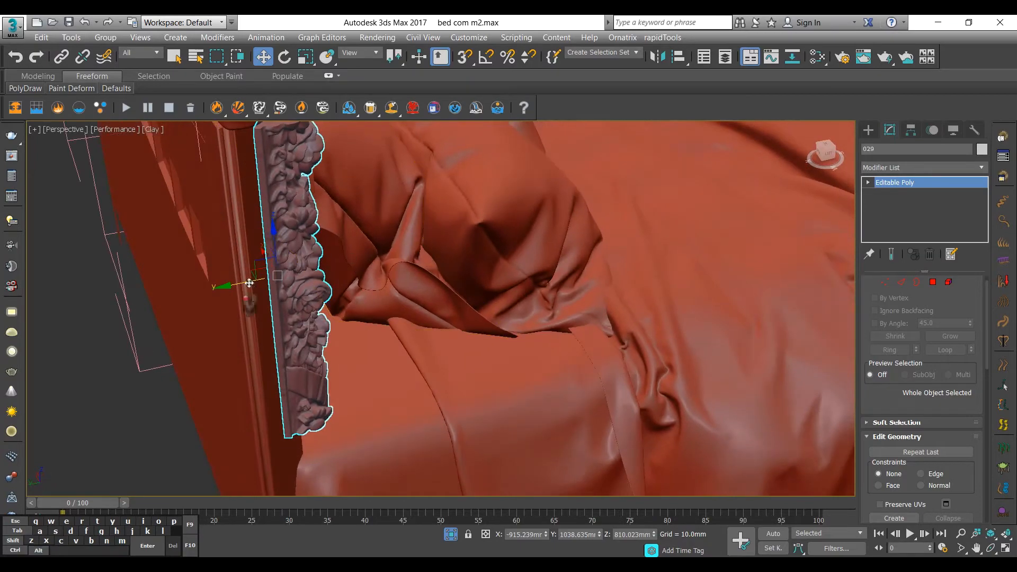
{"action": "left_click_drag", "start_coordinate": [249, 284], "coordinate": [233, 283]}
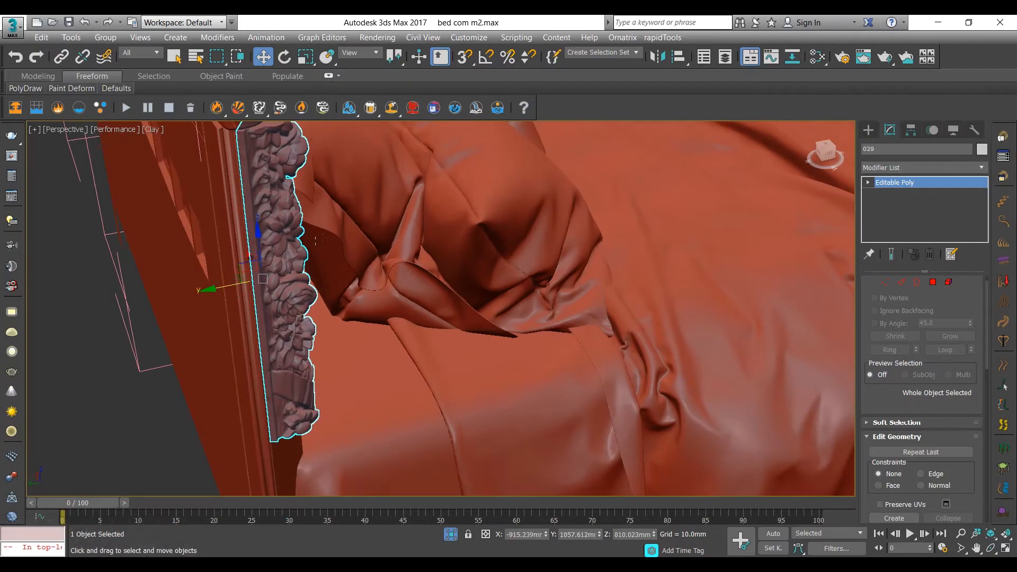
{"action": "middle_click_drag", "start_coordinate": [234, 283], "coordinate": [240, 124], "text": "alt"}
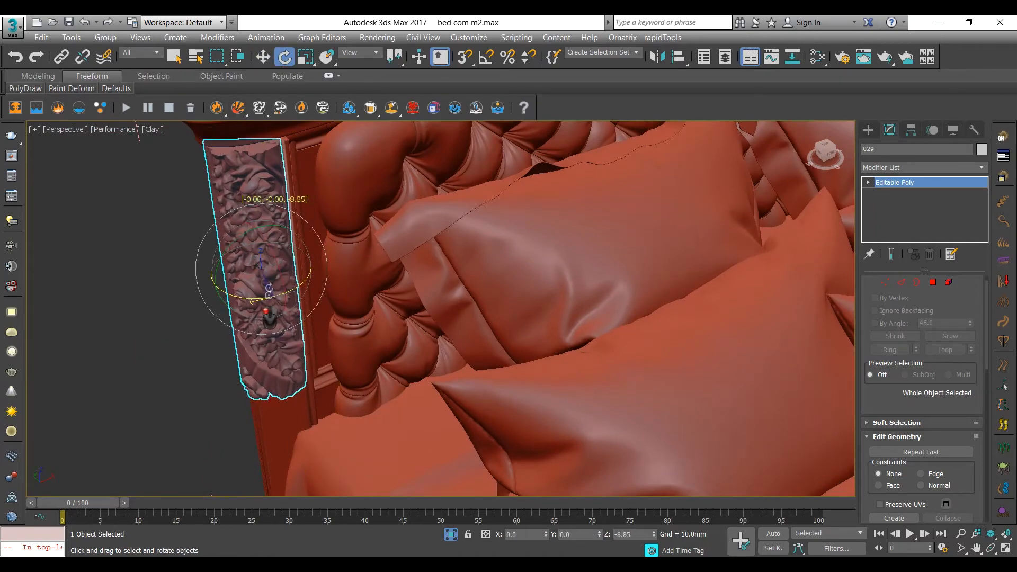
Fine-tune the carved panel's rotation on the left post by about -9.85 degrees around Z.
{"action": "left_click_drag", "start_coordinate": [269, 290], "coordinate": [269, 291]}
{"action": "middle_click_drag", "start_coordinate": [272, 249], "coordinate": [313, 365], "text": "alt"}
{"action": "middle_click_drag", "start_coordinate": [314, 365], "coordinate": [296, 155], "text": "alt"}
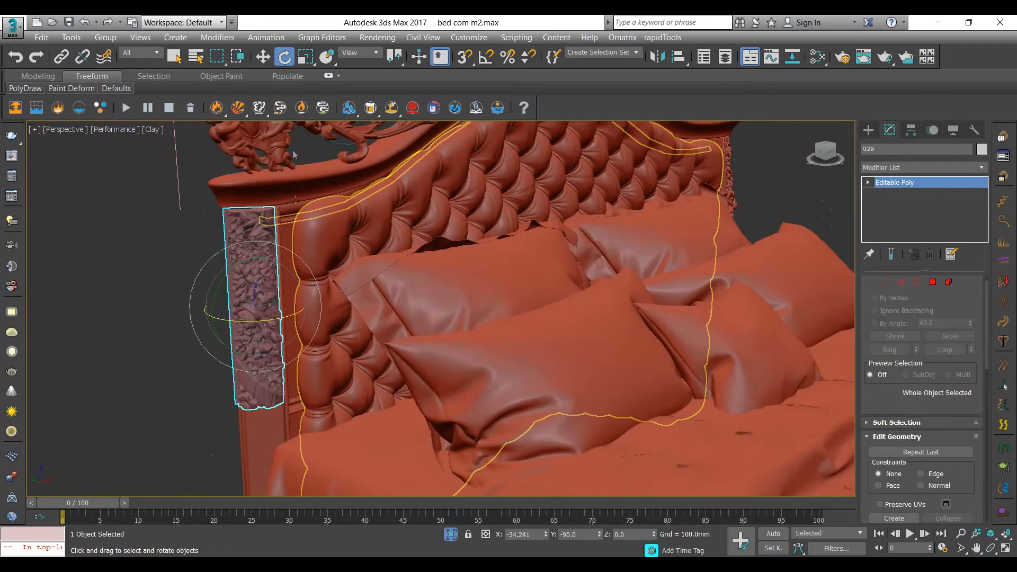
Mirror the carved panel in Z as an instance and lower it about 419 mm to continue down the post.
{"action": "middle_click_drag", "start_coordinate": [298, 223], "coordinate": [291, 137]}
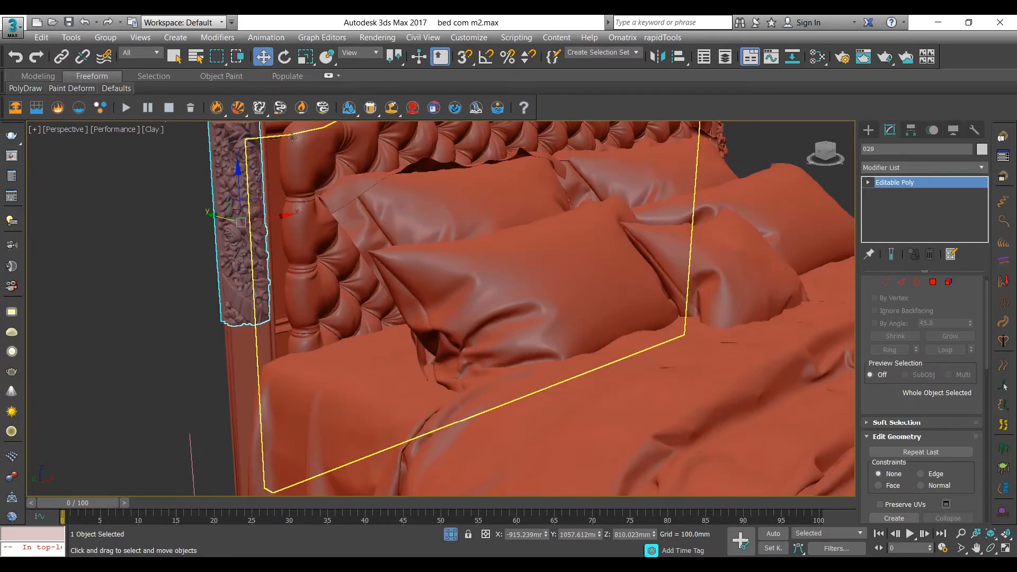
{"action": "left_click", "coordinate": [658, 57]}
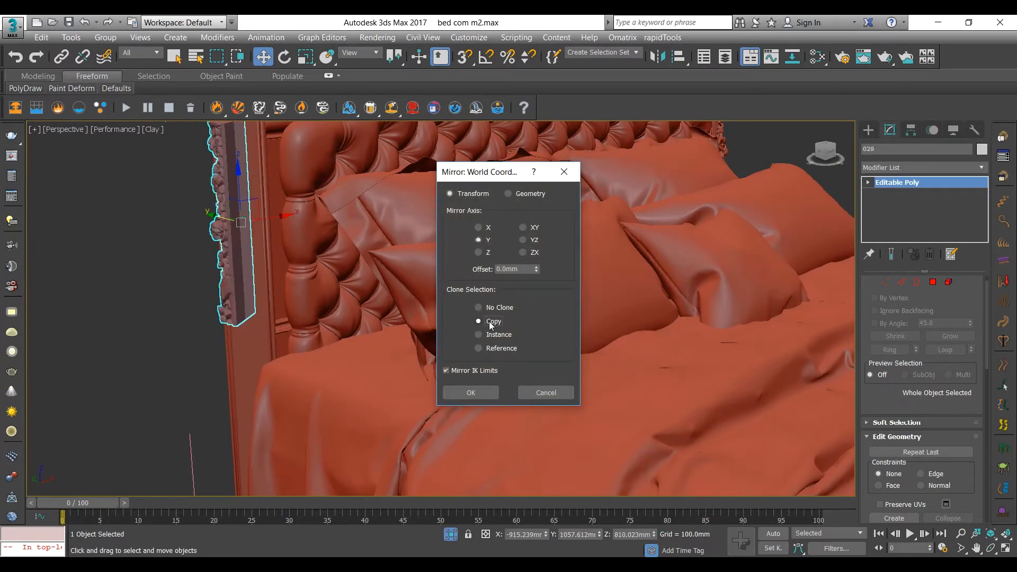
{"action": "left_click", "coordinate": [487, 253]}
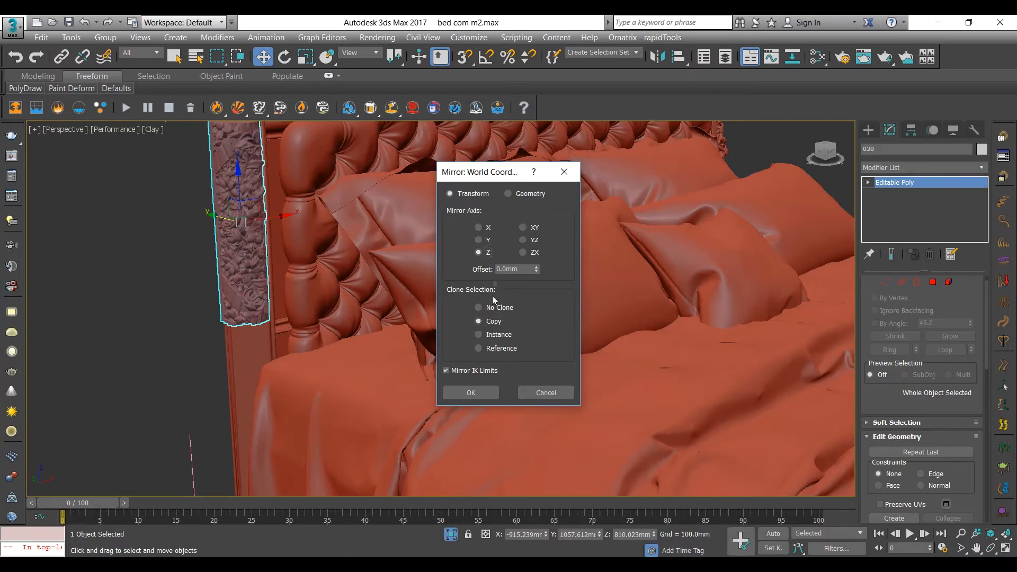
{"action": "left_click", "coordinate": [487, 337]}
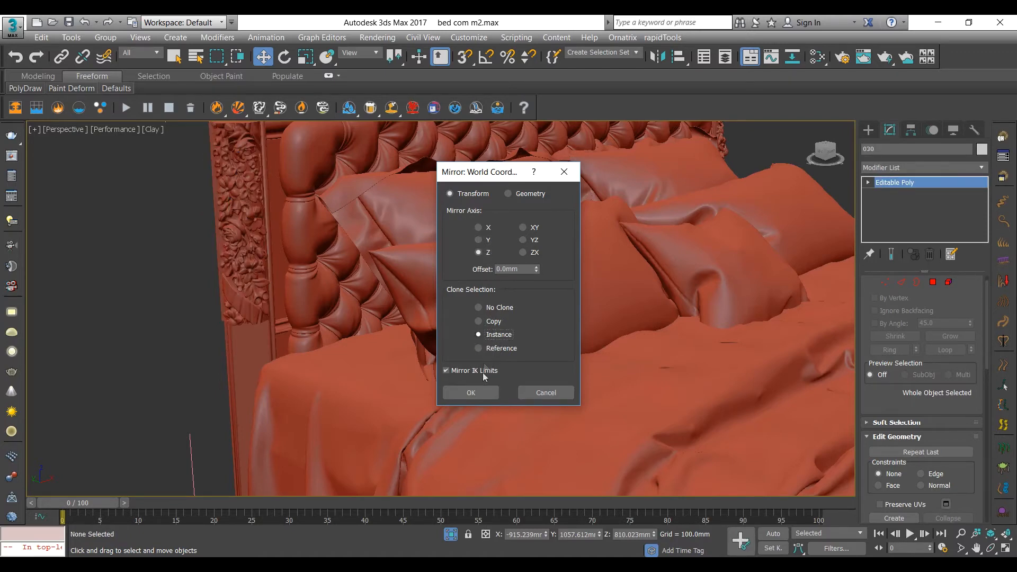
{"action": "key", "text": "Return"}
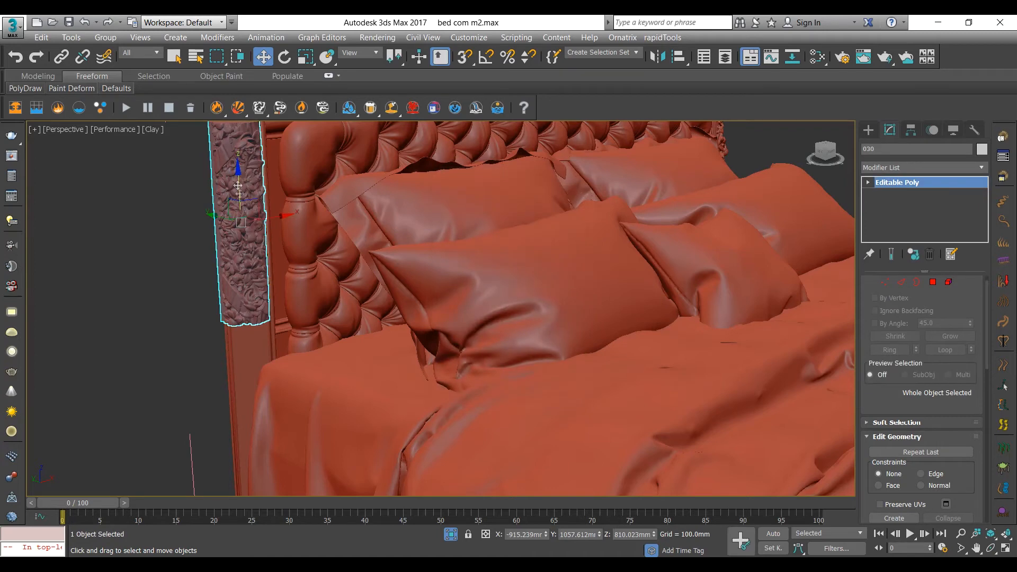
{"action": "left_click_drag", "start_coordinate": [241, 194], "coordinate": [261, 363]}
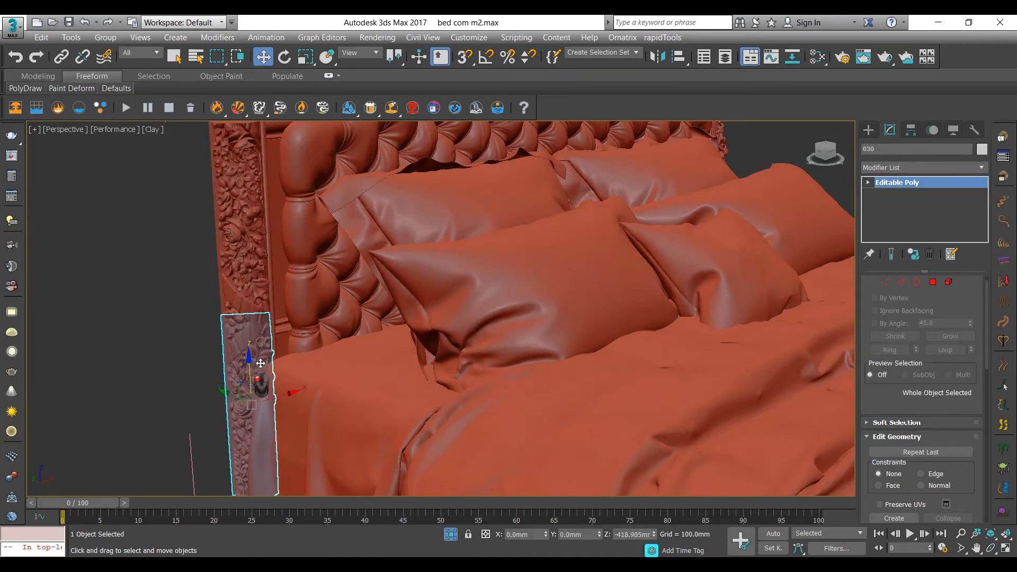
Clone the lower carved panel as an instance onto the footboard's left post at about Y -1128.5 mm.
{"action": "middle_click_drag", "start_coordinate": [276, 352], "coordinate": [249, 239], "text": "alt"}
{"action": "scroll", "coordinate": [250, 239], "scroll_direction": "down", "scroll_amount": 8}
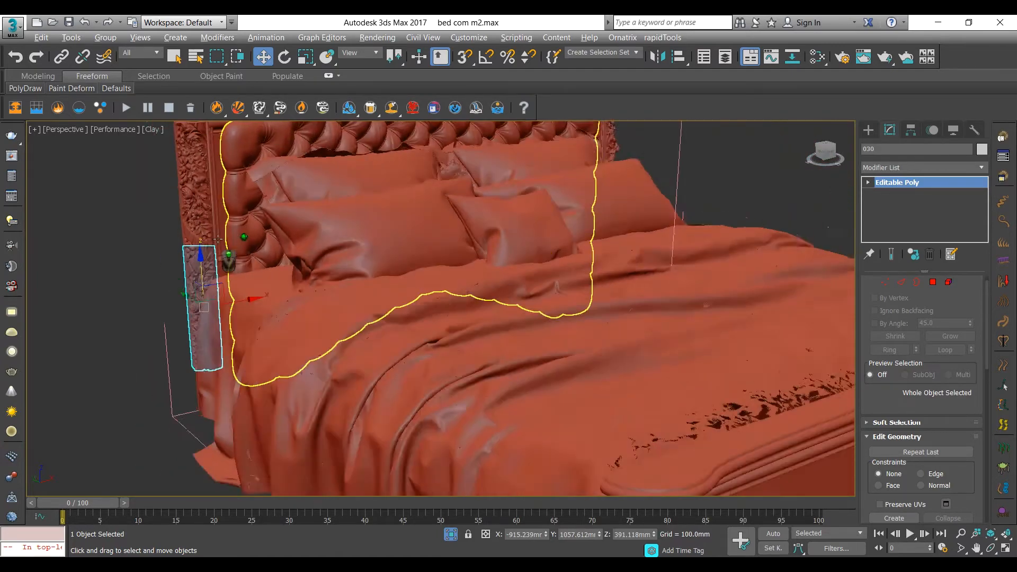
{"action": "scroll", "coordinate": [224, 238], "scroll_direction": "down", "scroll_amount": 8}
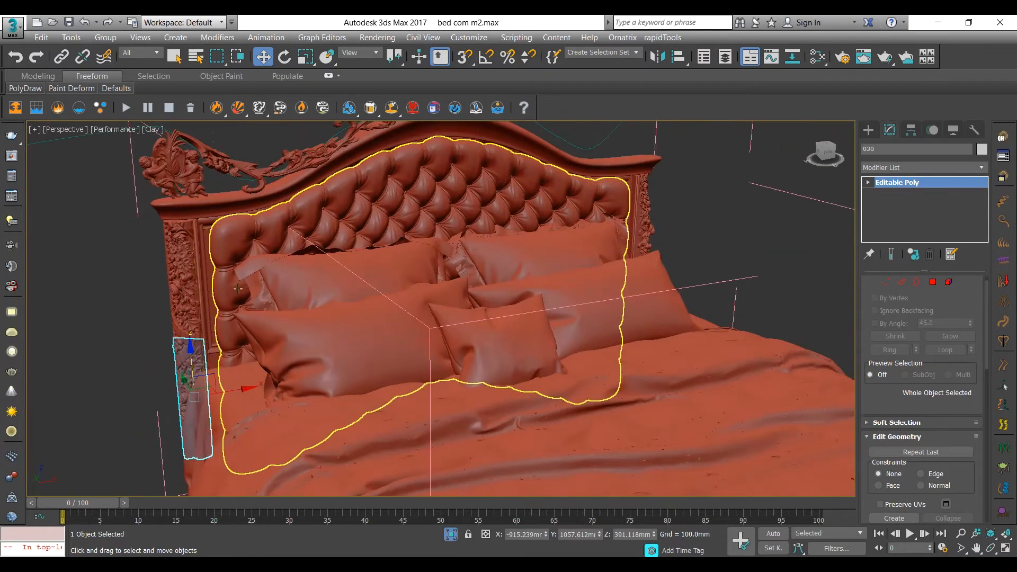
{"action": "middle_click_drag", "start_coordinate": [261, 306], "coordinate": [249, 195], "text": "alt"}
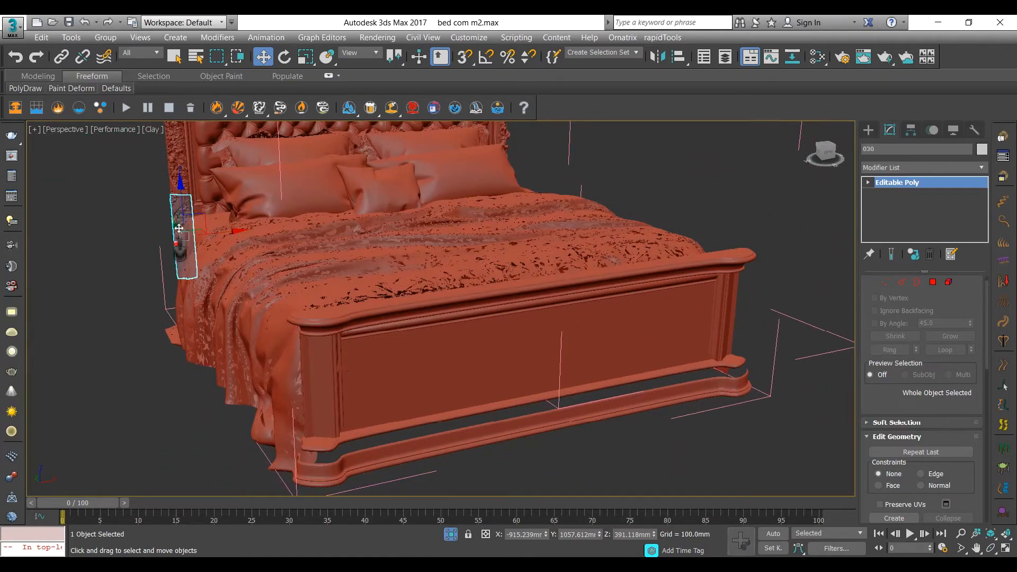
{"action": "mouse_move", "coordinate": [179, 228]}
{"action": "left_mouse_down", "text": "shift"}
{"action": "mouse_move", "coordinate": [282, 311]}
{"action": "mouse_move", "coordinate": [345, 391]}
{"action": "mouse_move", "coordinate": [340, 374]}
{"action": "left_mouse_up", "text": "shift"}
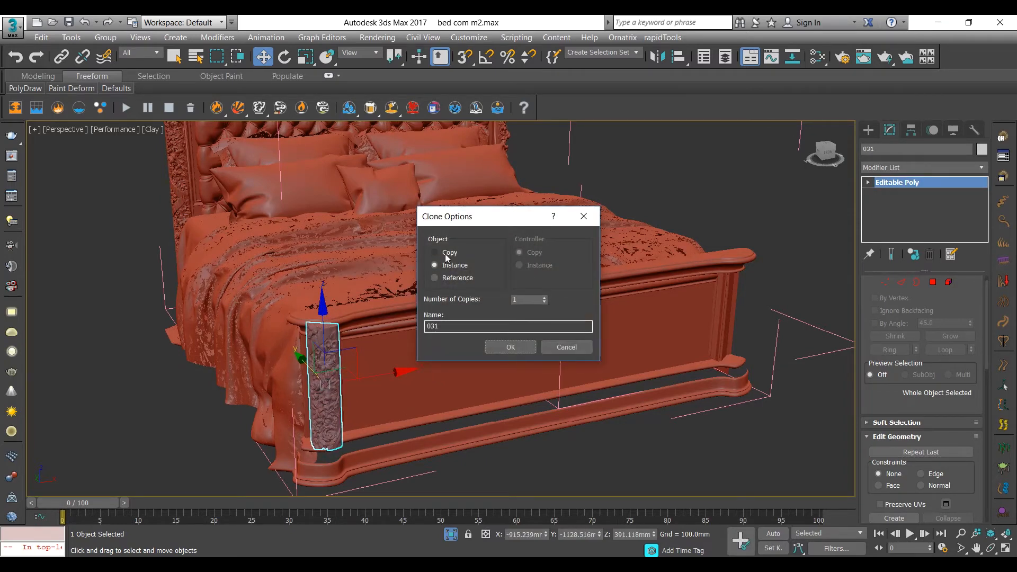
{"action": "left_click", "coordinate": [510, 347]}
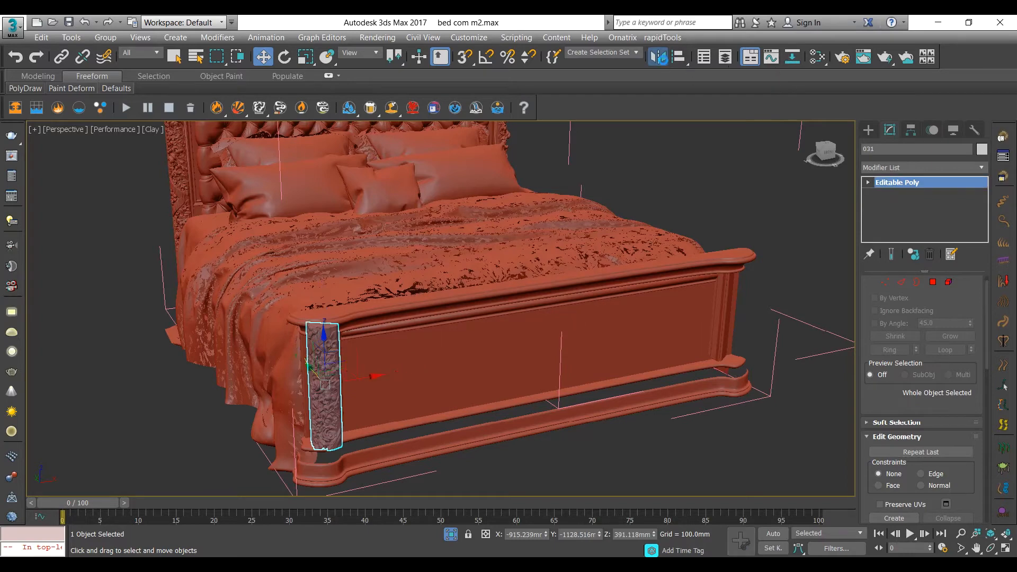
Mirror the footboard's left carved panel along the Z axis without cloning it.
{"action": "left_click", "coordinate": [659, 57]}
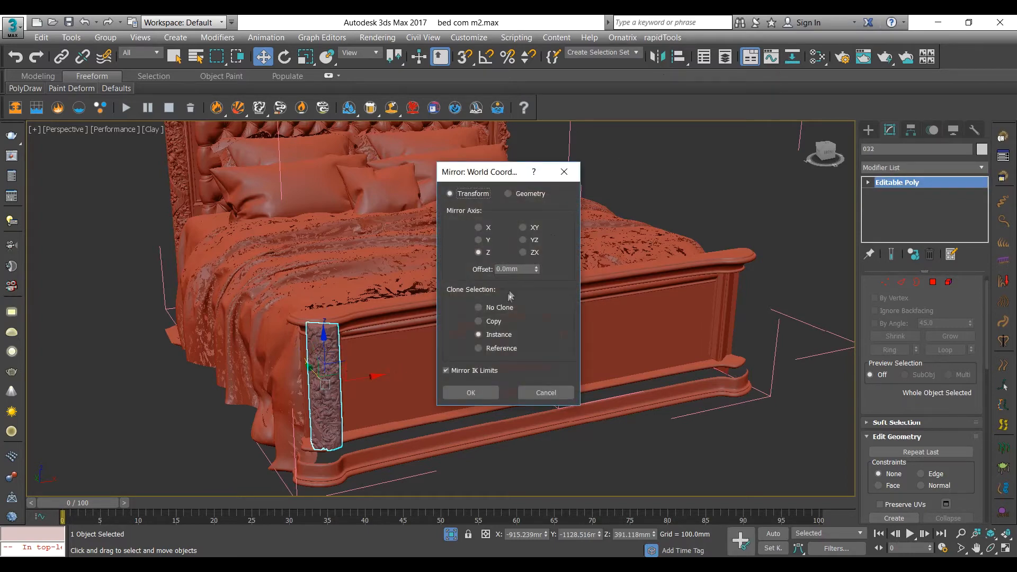
{"action": "left_click", "coordinate": [497, 307]}
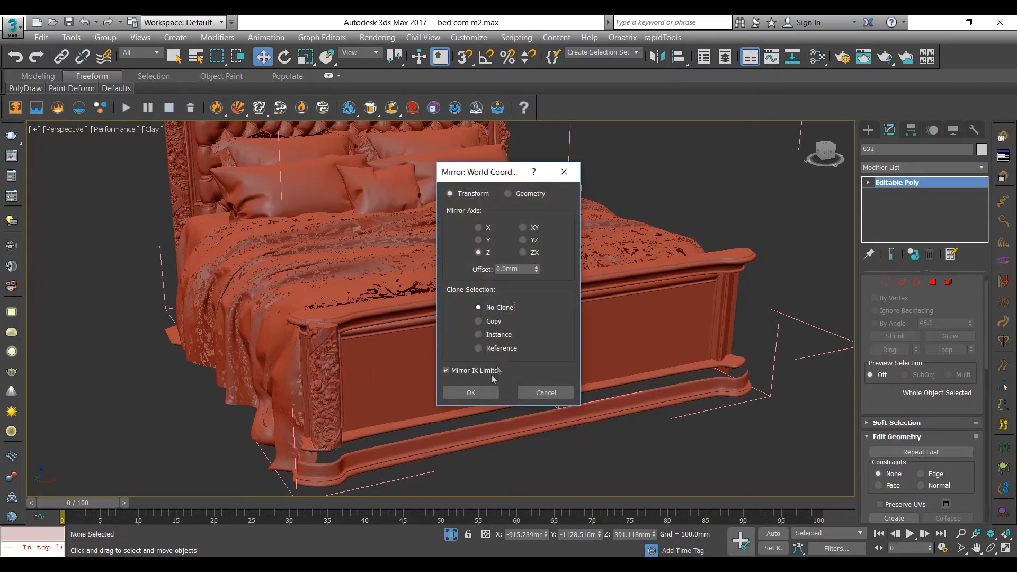
{"action": "left_click", "coordinate": [471, 393]}
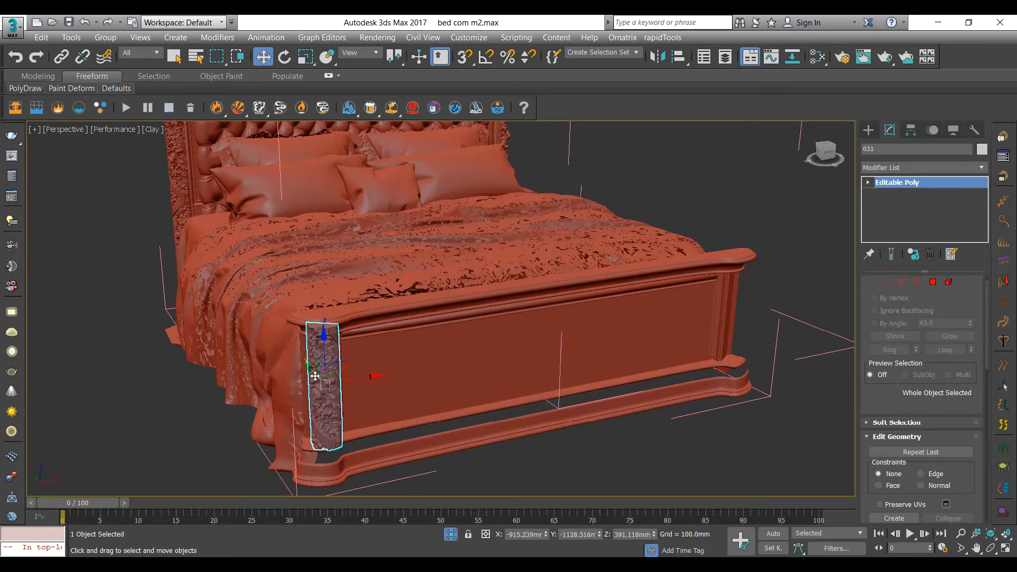
Move the carved panel back along Y against the footboard's left post and lower it about 44.5 mm.
{"action": "middle_click_drag", "start_coordinate": [308, 373], "coordinate": [399, 369], "text": "alt"}
{"action": "scroll", "coordinate": [282, 383], "scroll_direction": "up", "scroll_amount": 3}
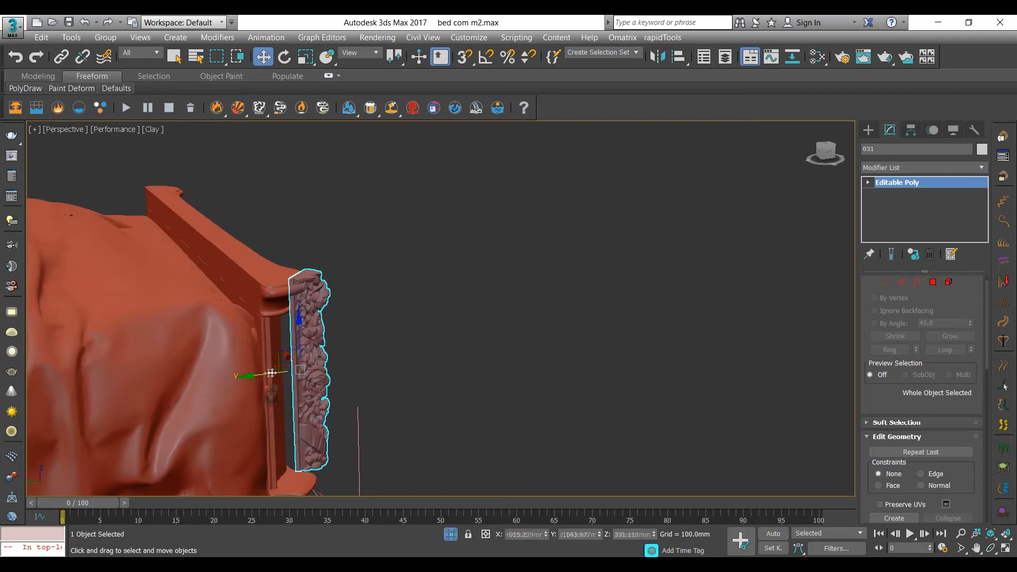
{"action": "left_click_drag", "start_coordinate": [272, 373], "coordinate": [254, 374]}
{"action": "middle_click_drag", "start_coordinate": [253, 374], "coordinate": [264, 324], "text": "alt"}
{"action": "left_click_drag", "start_coordinate": [266, 334], "coordinate": [267, 346]}
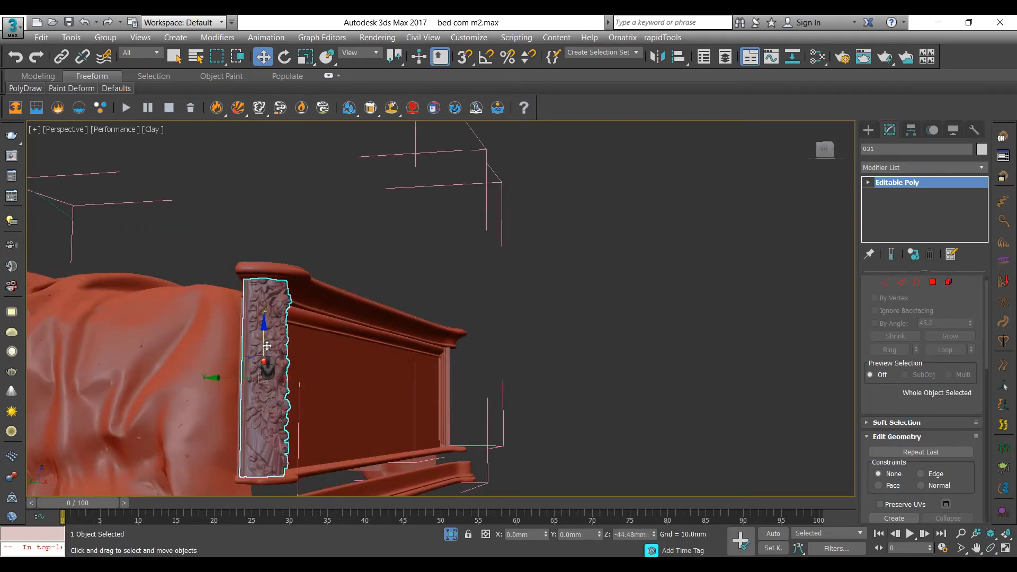
Shift the carved panel onto the footboard post's front face at about X -882.9, Y -986.2 mm.
{"action": "middle_click_drag", "start_coordinate": [267, 346], "coordinate": [239, 347], "text": "alt"}
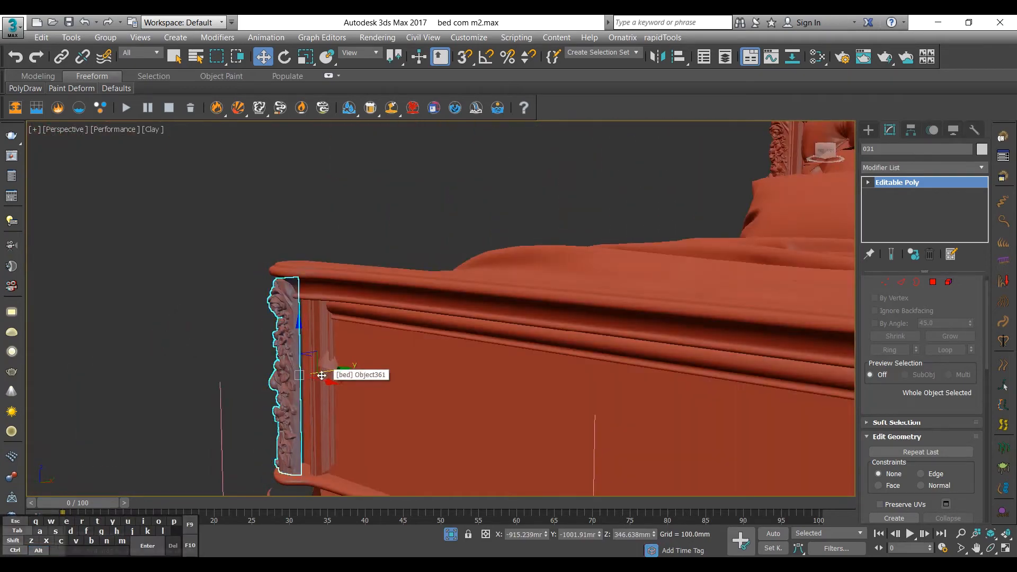
{"action": "middle_click_drag", "start_coordinate": [325, 374], "coordinate": [350, 391], "text": "alt"}
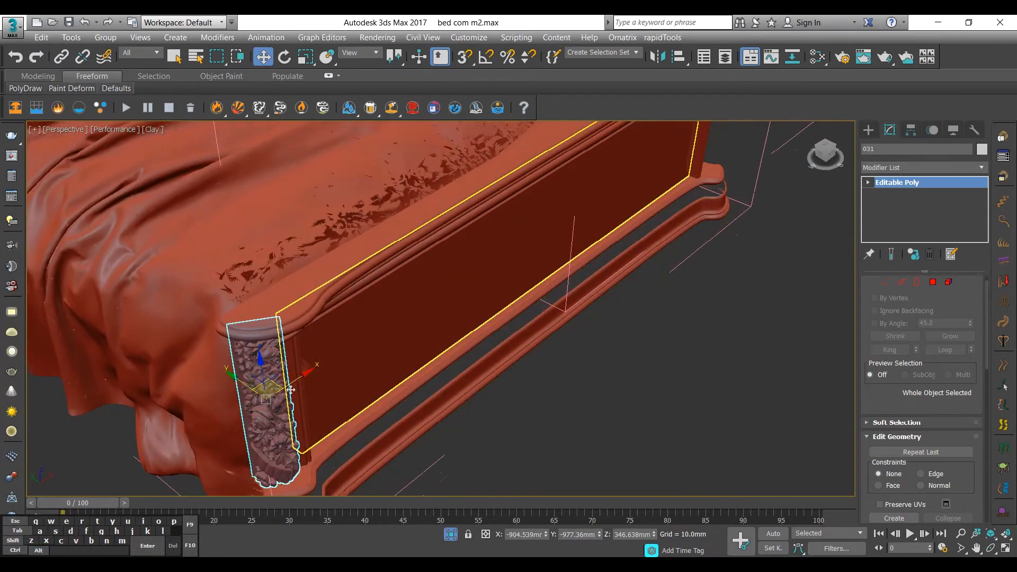
{"action": "left_click_drag", "start_coordinate": [271, 385], "coordinate": [274, 384]}
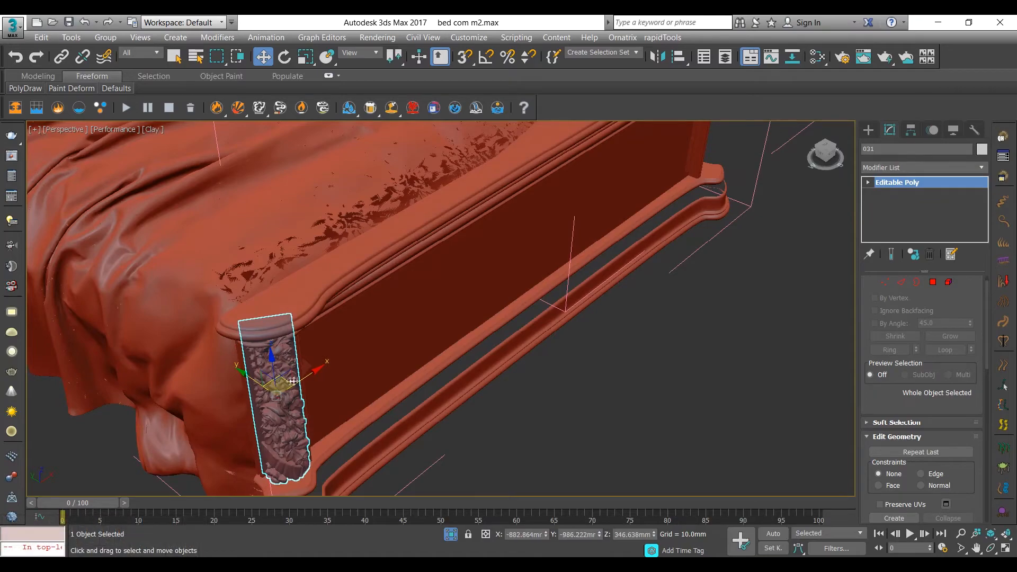
Scale the carved panel to 90% in Z and lower it to about Z 331.4 mm to fit the footboard post.
{"action": "middle_click_drag", "start_coordinate": [281, 382], "coordinate": [258, 153], "text": "alt"}
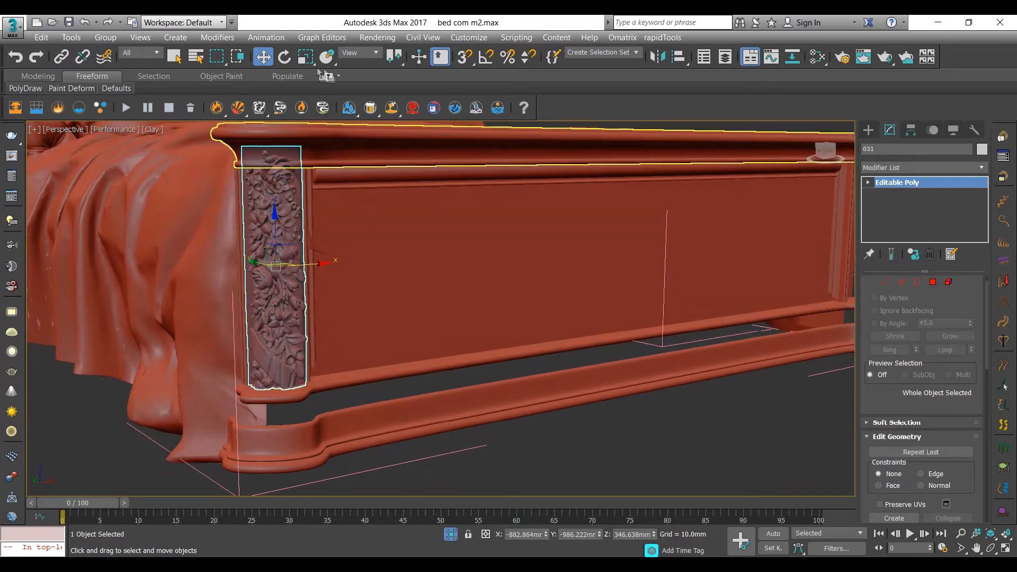
{"action": "left_click", "coordinate": [306, 57]}
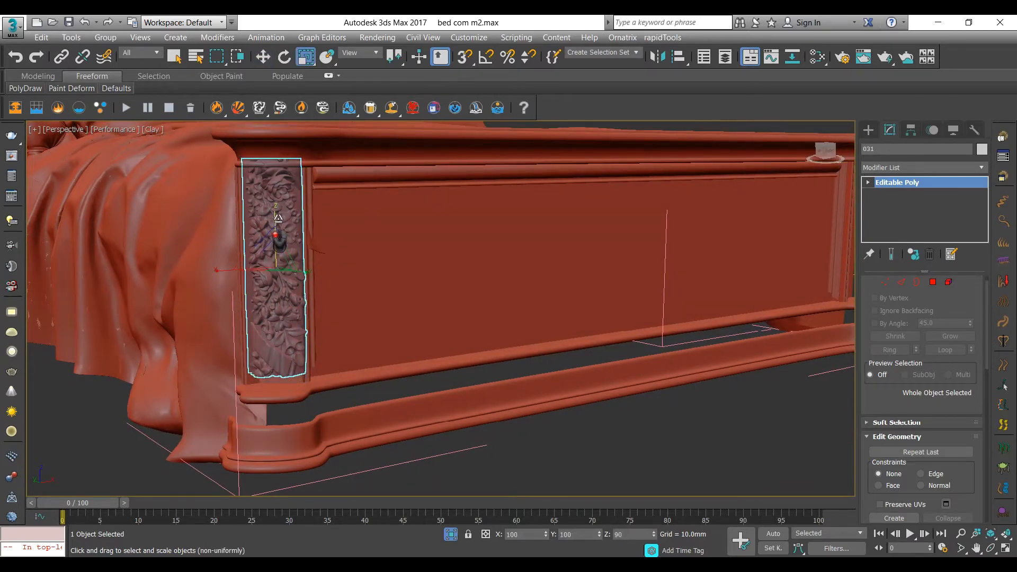
{"action": "left_click", "coordinate": [263, 57]}
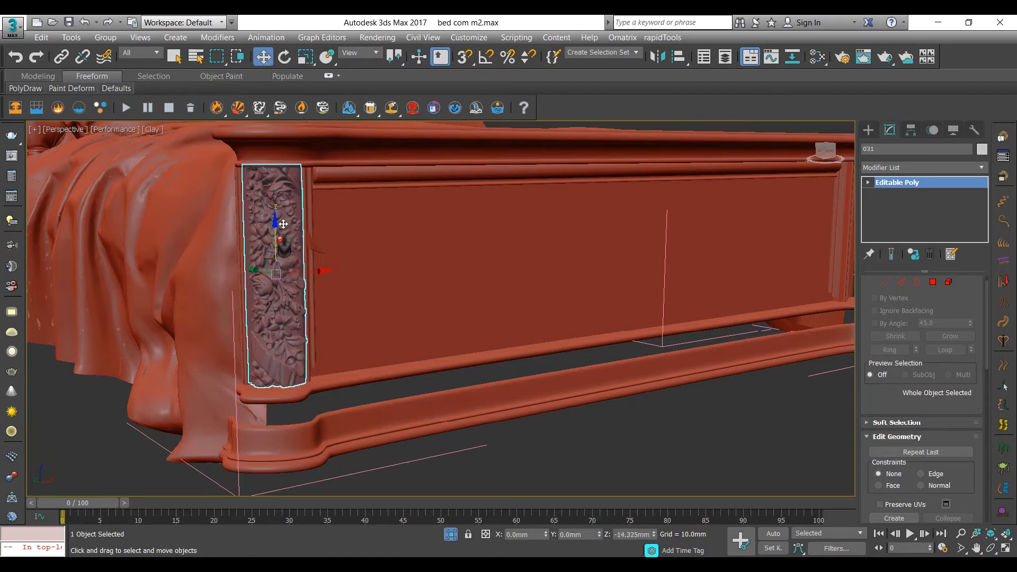
{"action": "middle_click_drag", "start_coordinate": [281, 216], "coordinate": [280, 228], "text": "alt"}
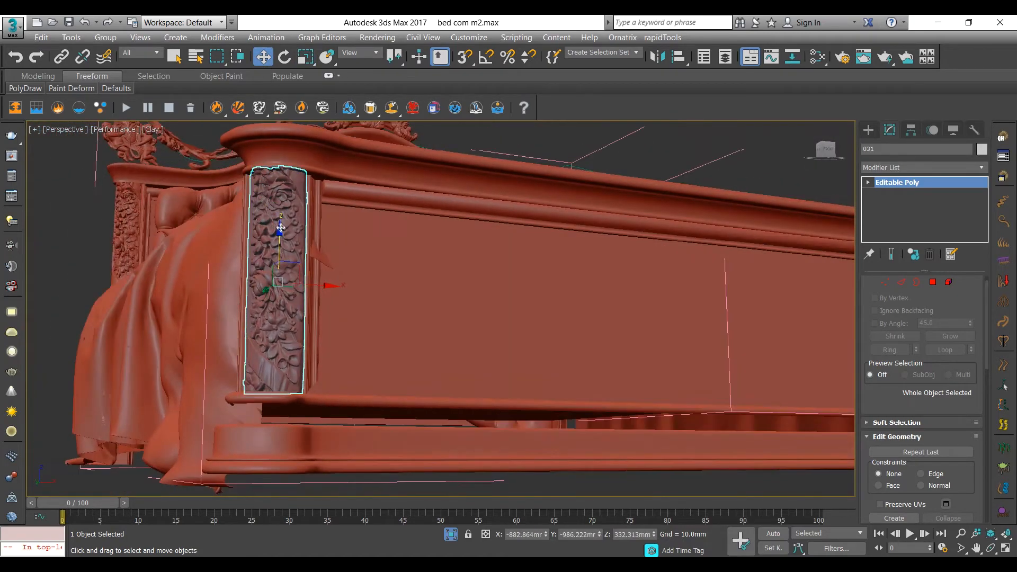
{"action": "left_click_drag", "start_coordinate": [281, 232], "coordinate": [281, 232]}
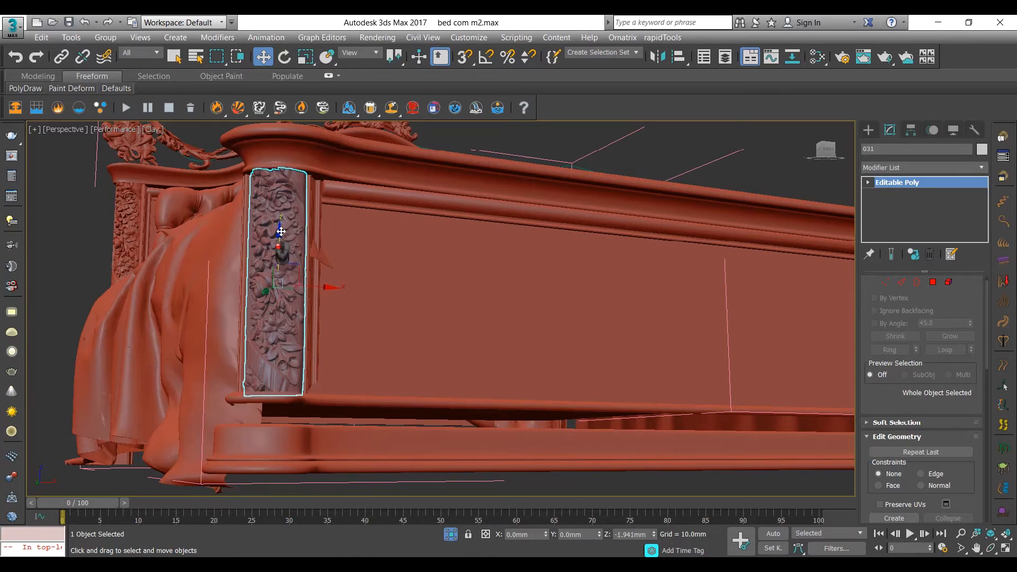
{"action": "middle_click_drag", "start_coordinate": [282, 231], "coordinate": [297, 252], "text": "alt"}
{"action": "scroll", "coordinate": [297, 253], "scroll_direction": "down", "scroll_amount": 5}
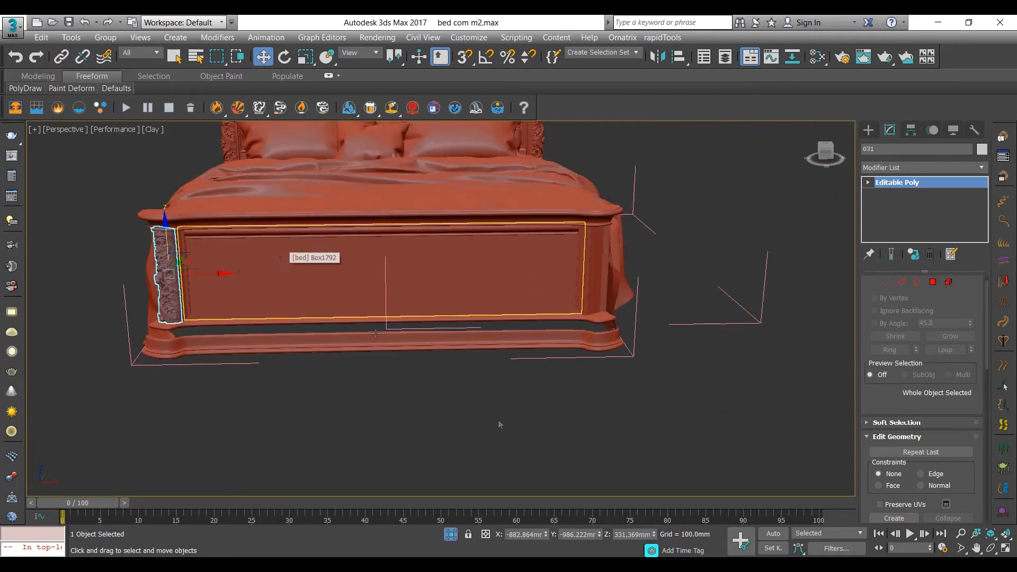
Try to merge object 18 from 18.max into the scene.
{"action": "mouse_move", "coordinate": [591, 527]}
{"action": "mouse_move", "coordinate": [628, 527]}
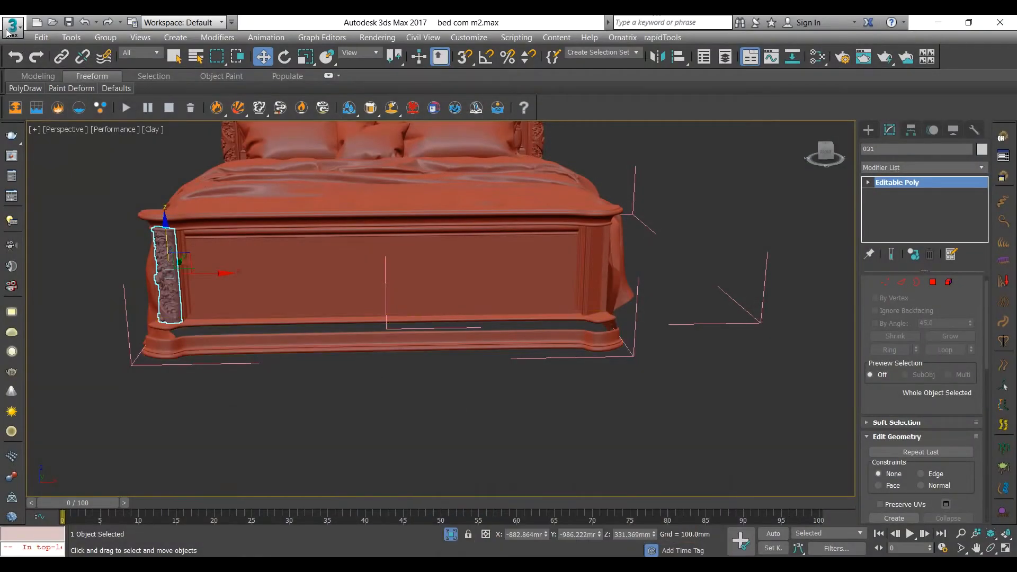
{"action": "left_click", "coordinate": [8, 30]}
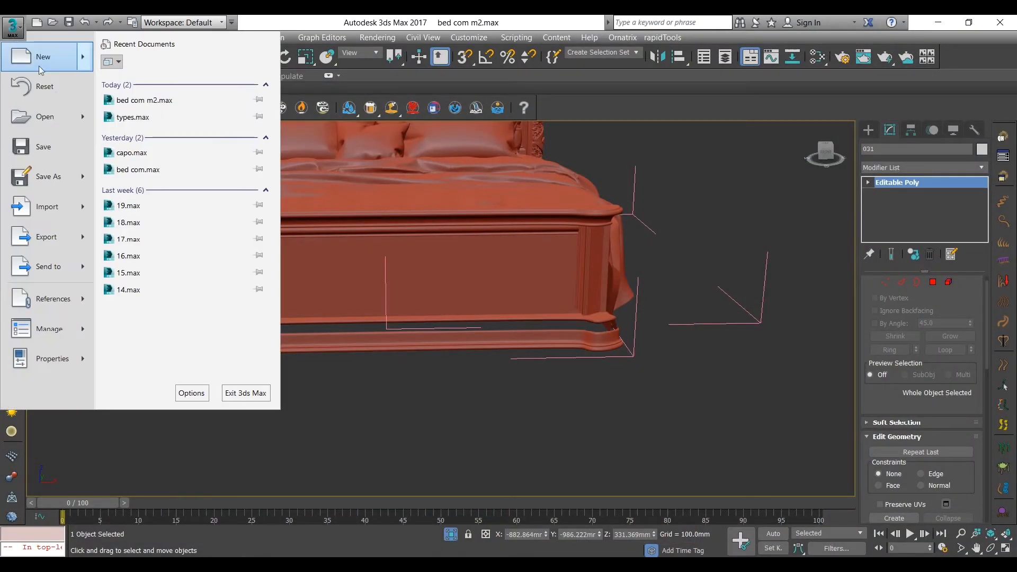
{"action": "mouse_move", "coordinate": [59, 205]}
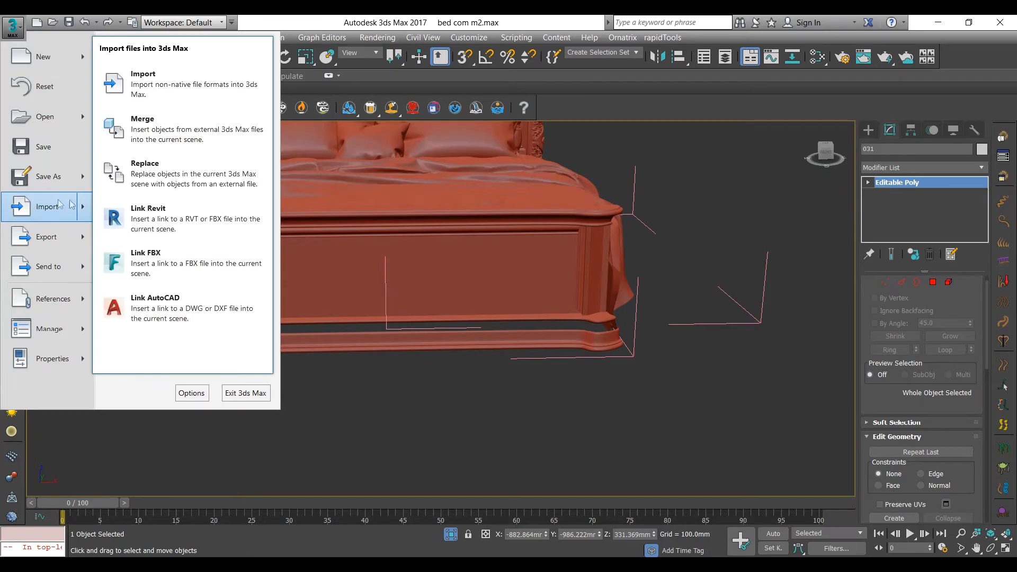
{"action": "left_click", "coordinate": [185, 117]}
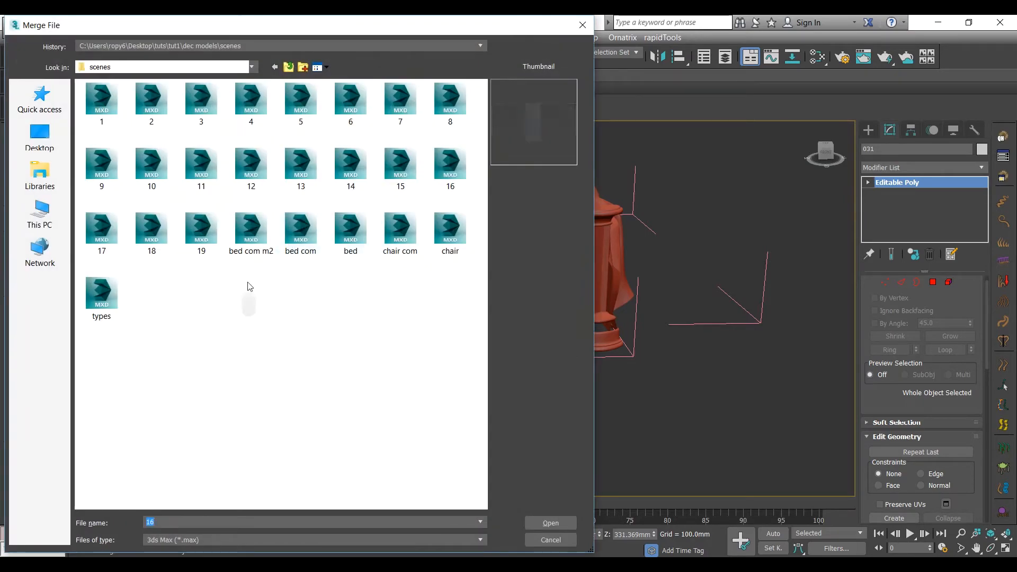
{"action": "double_click", "coordinate": [159, 230]}
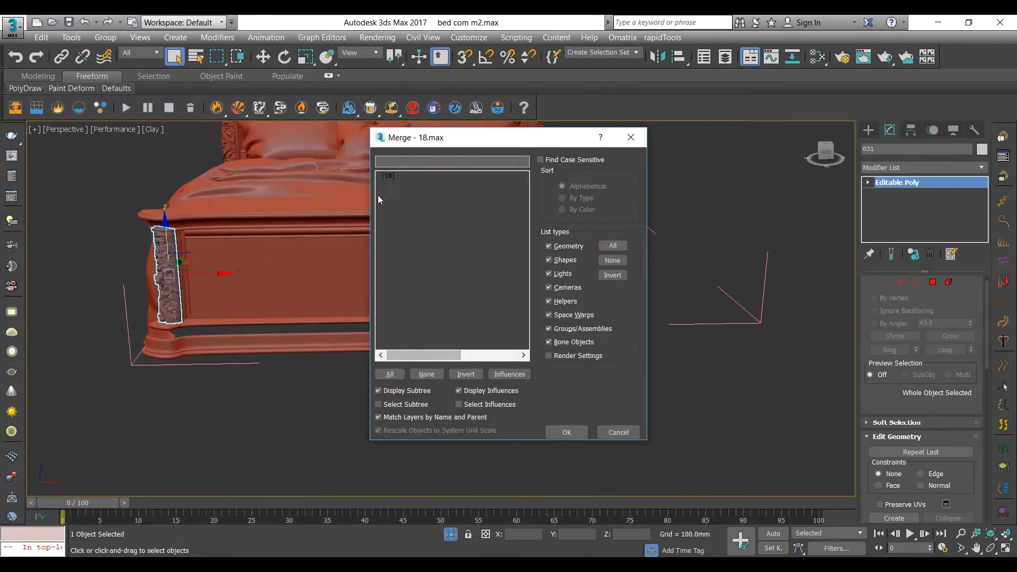
{"action": "double_click", "coordinate": [390, 179]}
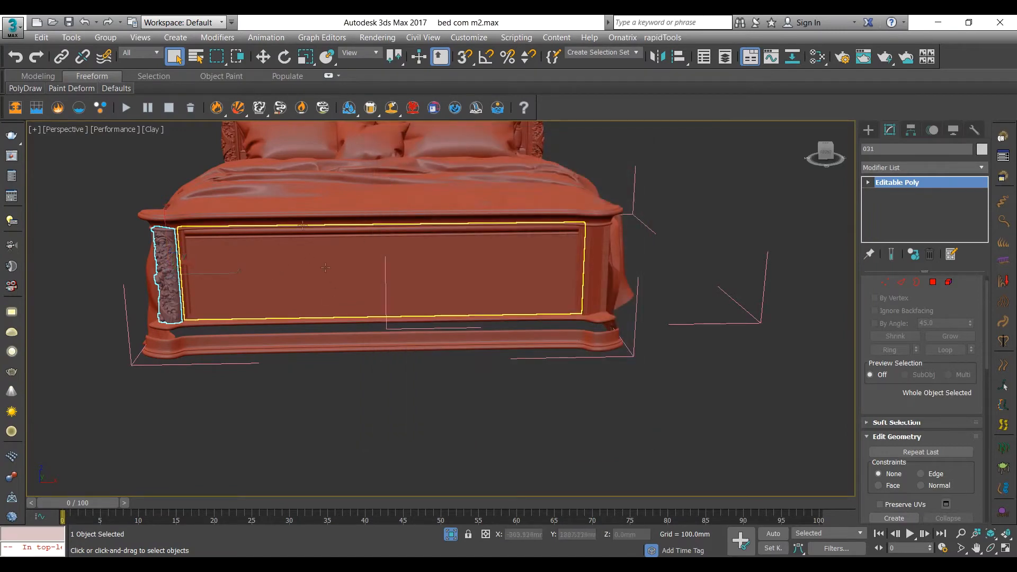
{"action": "left_click", "coordinate": [238, 214]}
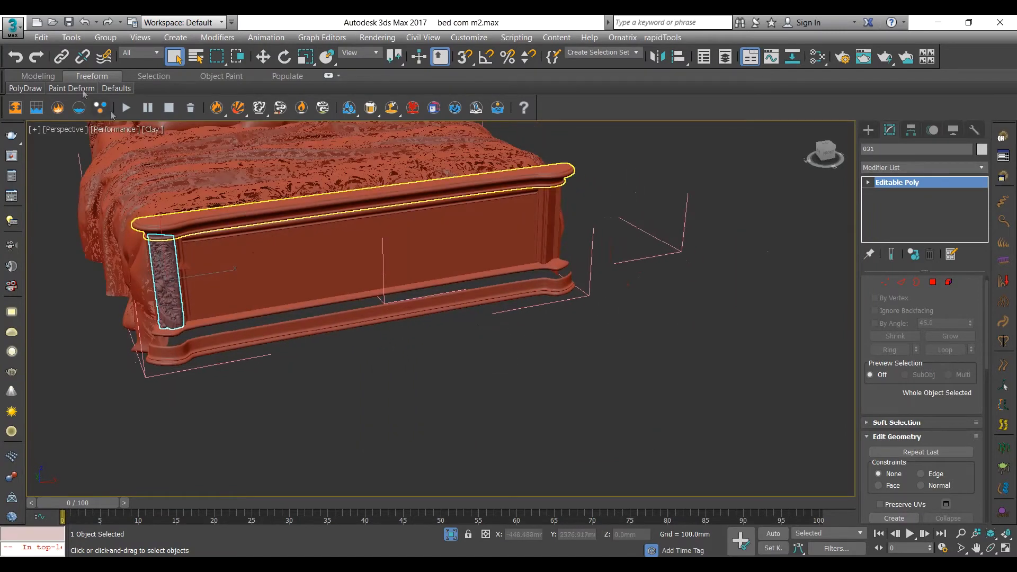
Merge the carved corner ornament group 18 from 18.max, auto-renaming the duplicate merged material.
{"action": "left_click", "coordinate": [13, 24]}
{"action": "mouse_move", "coordinate": [67, 207]}
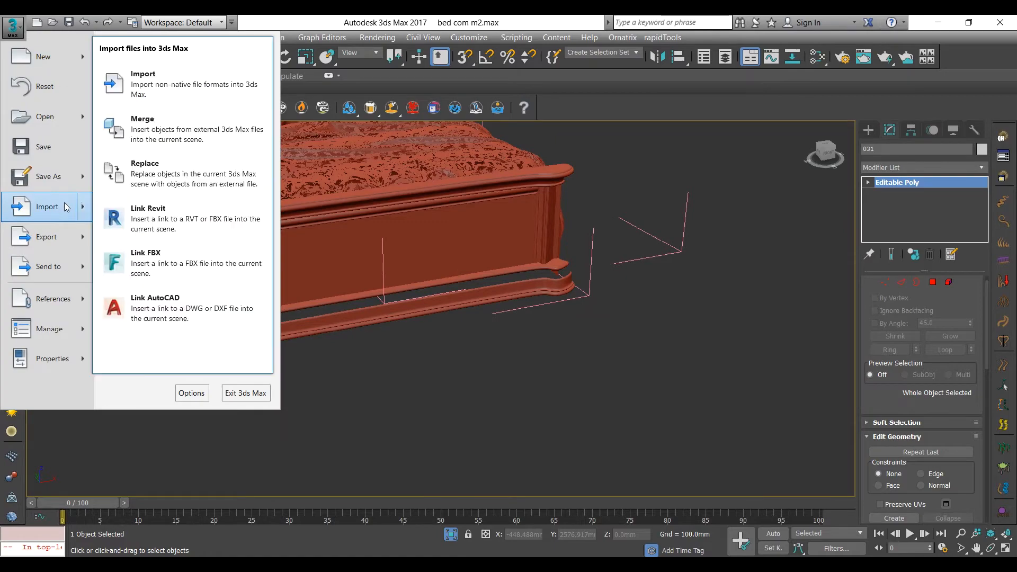
{"action": "left_click", "coordinate": [160, 118]}
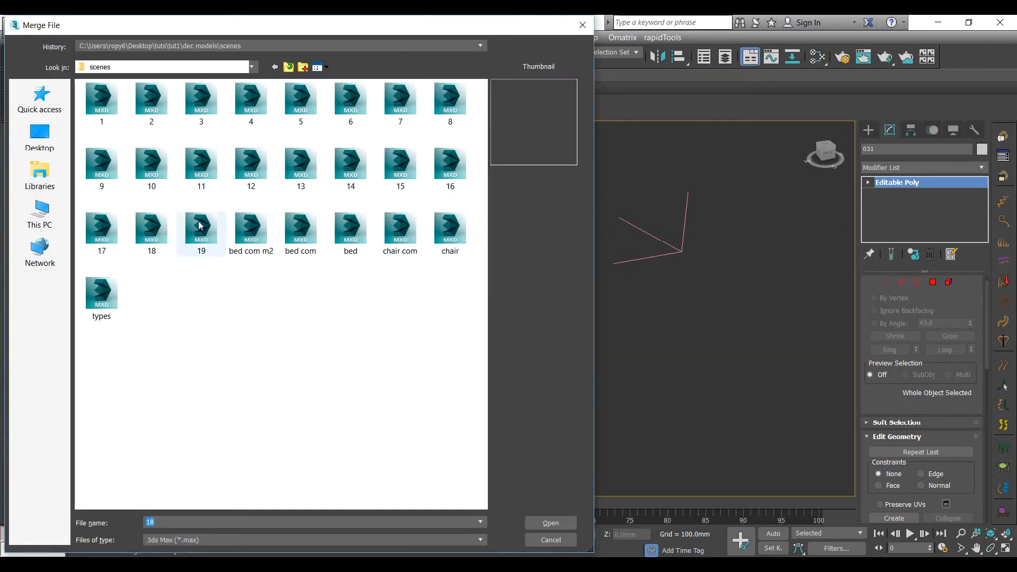
{"action": "double_click", "coordinate": [152, 229]}
{"action": "double_click", "coordinate": [385, 177]}
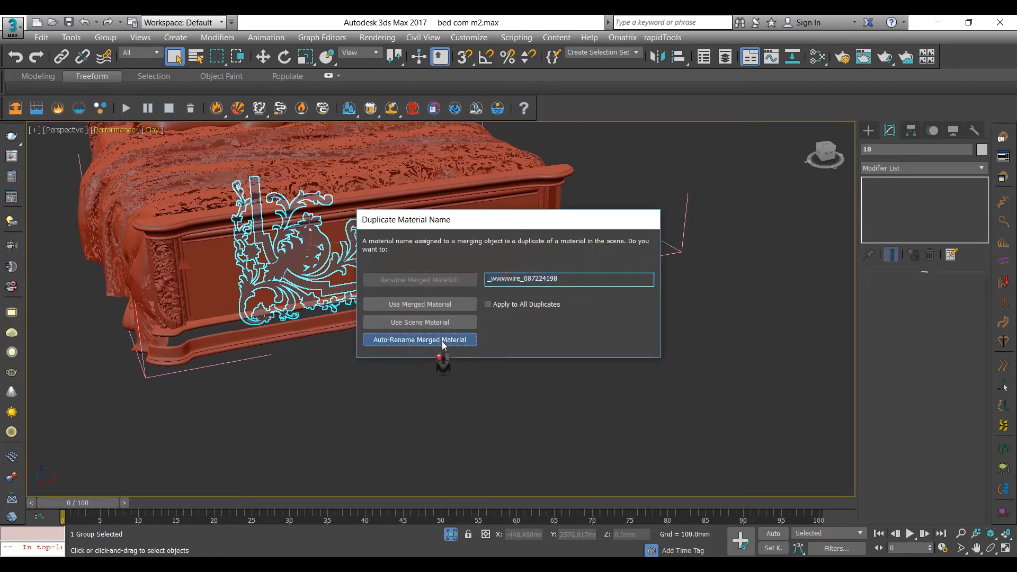
{"action": "left_click", "coordinate": [445, 340]}
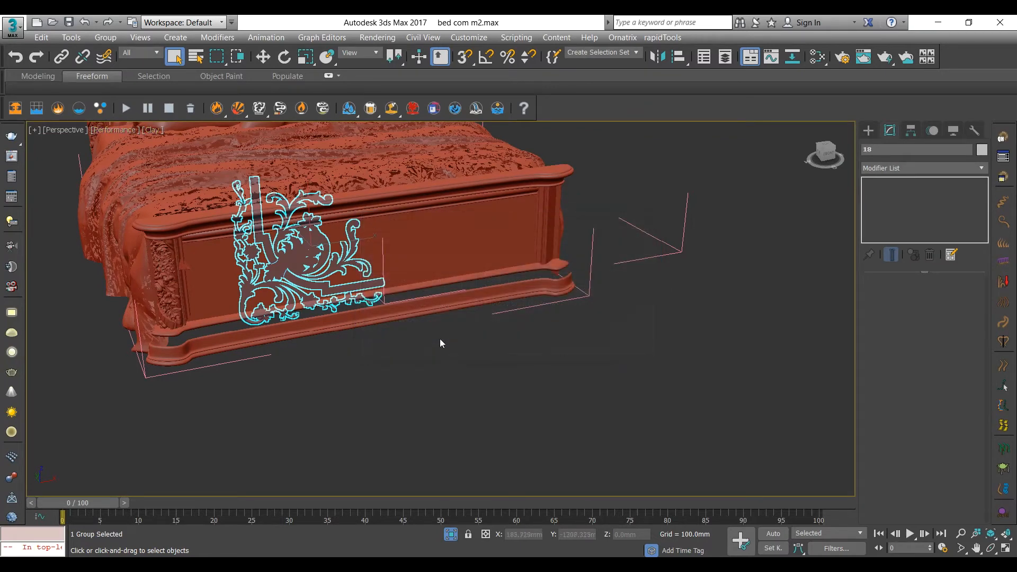
Move the merged corner ornament forward along Y until it lies clear in front of the footboard.
{"action": "left_click", "coordinate": [263, 56]}
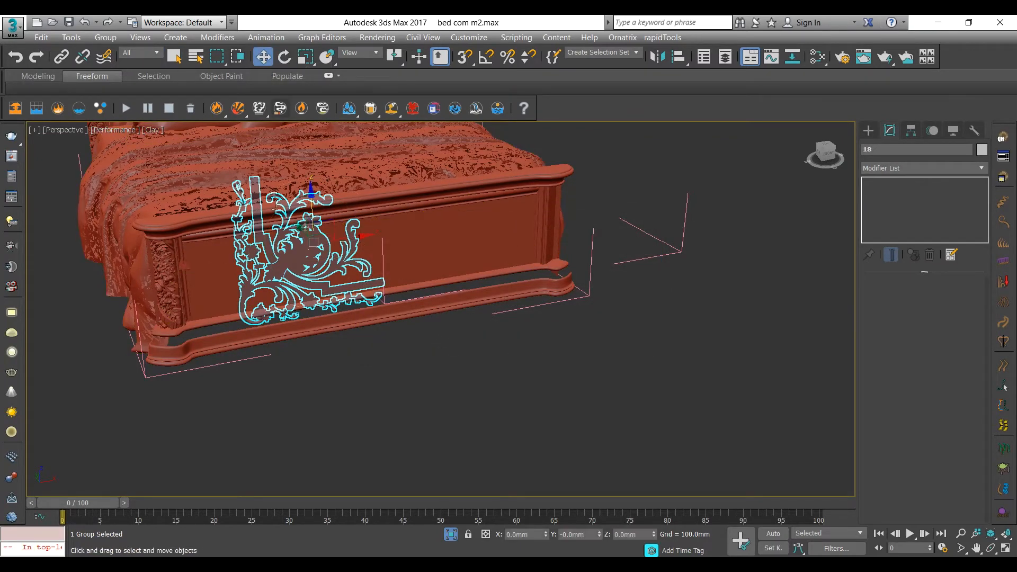
{"action": "left_click_drag", "start_coordinate": [299, 232], "coordinate": [316, 250]}
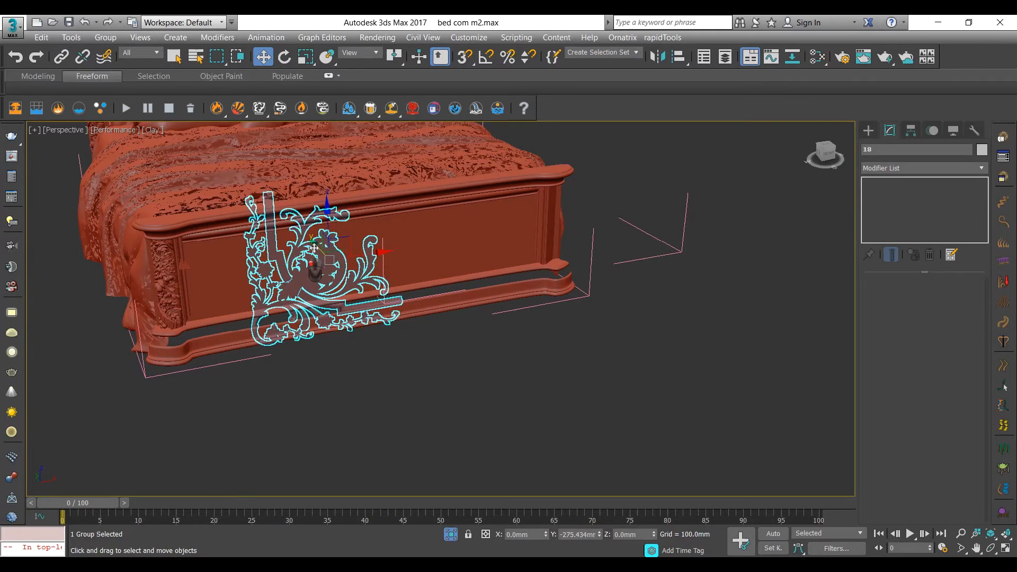
{"action": "middle_click_drag", "start_coordinate": [316, 250], "coordinate": [390, 237], "text": "alt"}
{"action": "left_click_drag", "start_coordinate": [122, 325], "coordinate": [325, 327]}
{"action": "middle_click_drag", "start_coordinate": [325, 327], "coordinate": [294, 176], "text": "alt"}
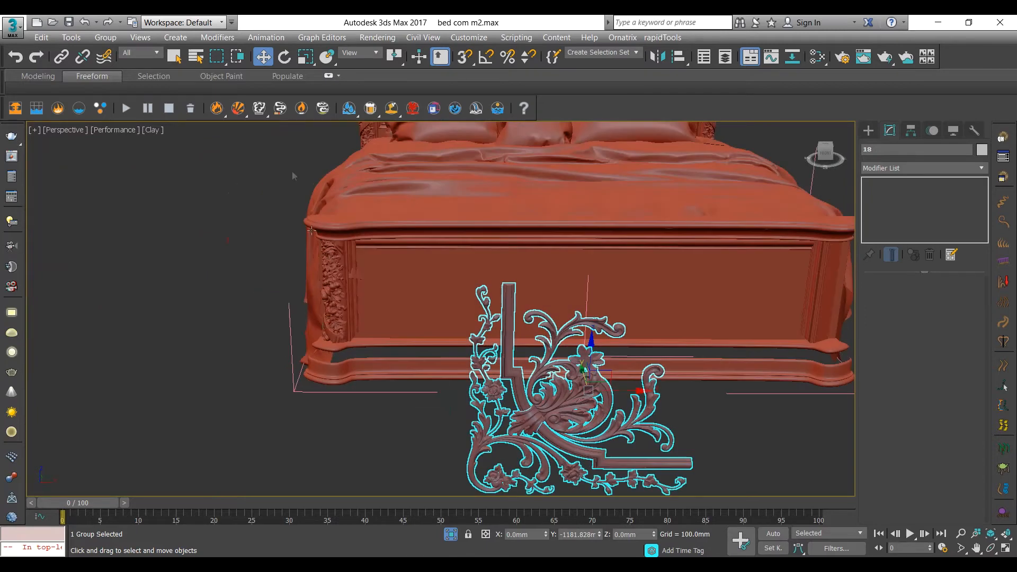
Scale the corner ornament uniformly to about 31% and move it next to the footboard's left post.
{"action": "left_click", "coordinate": [306, 57]}
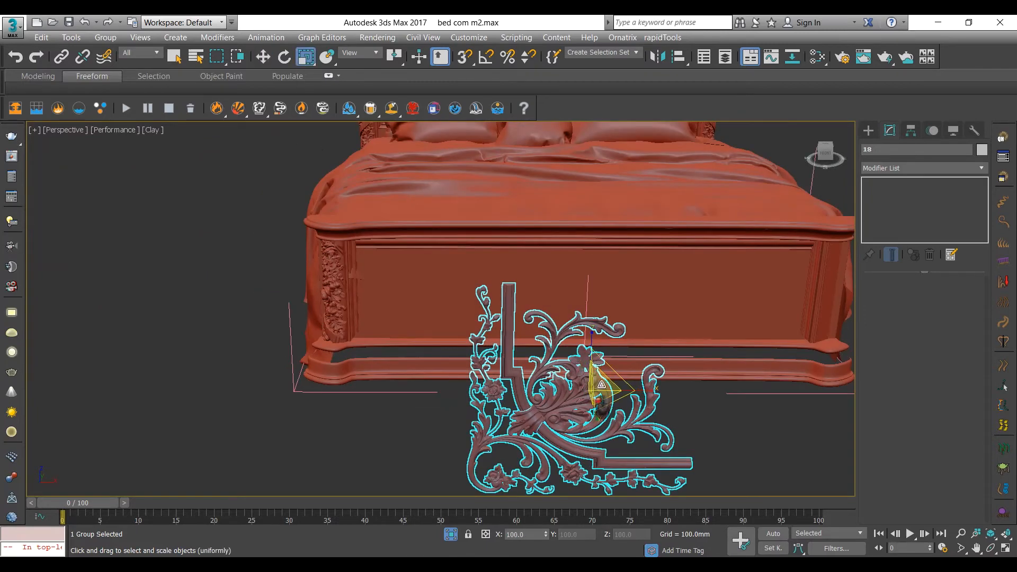
{"action": "left_click_drag", "start_coordinate": [601, 392], "coordinate": [428, 524]}
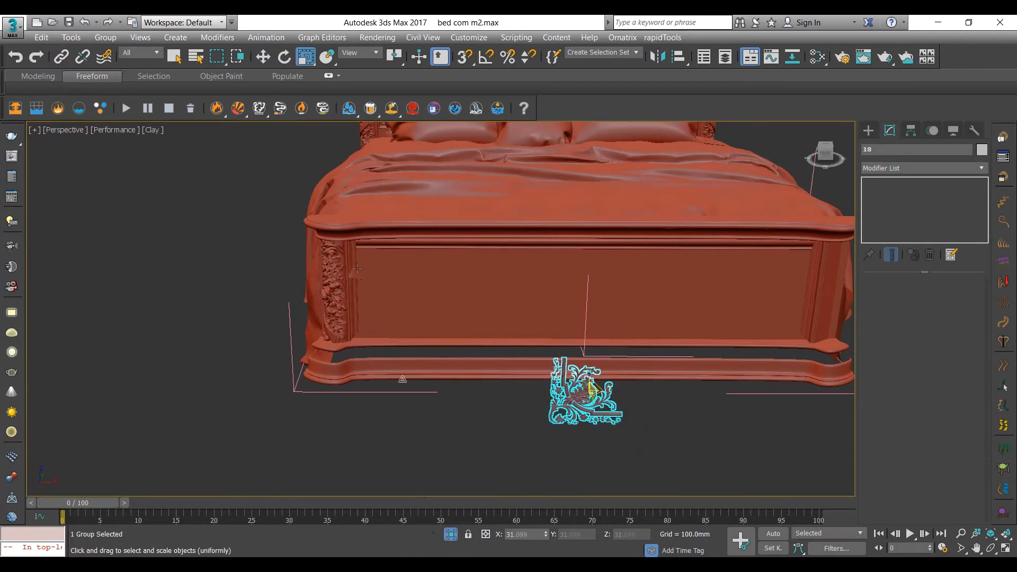
{"action": "left_click", "coordinate": [261, 58]}
{"action": "left_click_drag", "start_coordinate": [614, 375], "coordinate": [411, 281]}
Rotate the corner ornament -90 degrees around X so it stands parallel to the footboard panel.
{"action": "middle_click_drag", "start_coordinate": [411, 280], "coordinate": [471, 275], "text": "alt"}
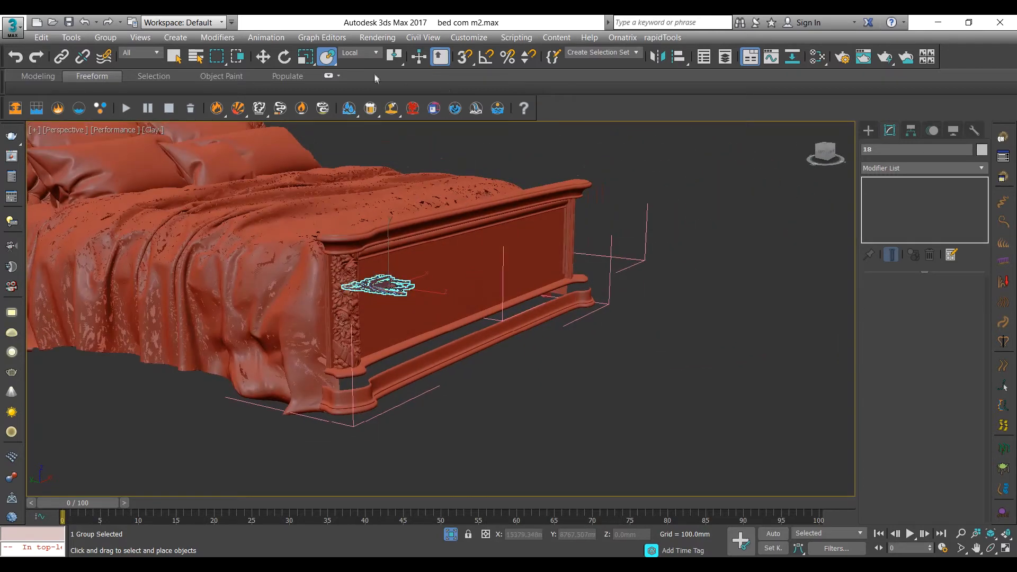
{"action": "left_click", "coordinate": [285, 57]}
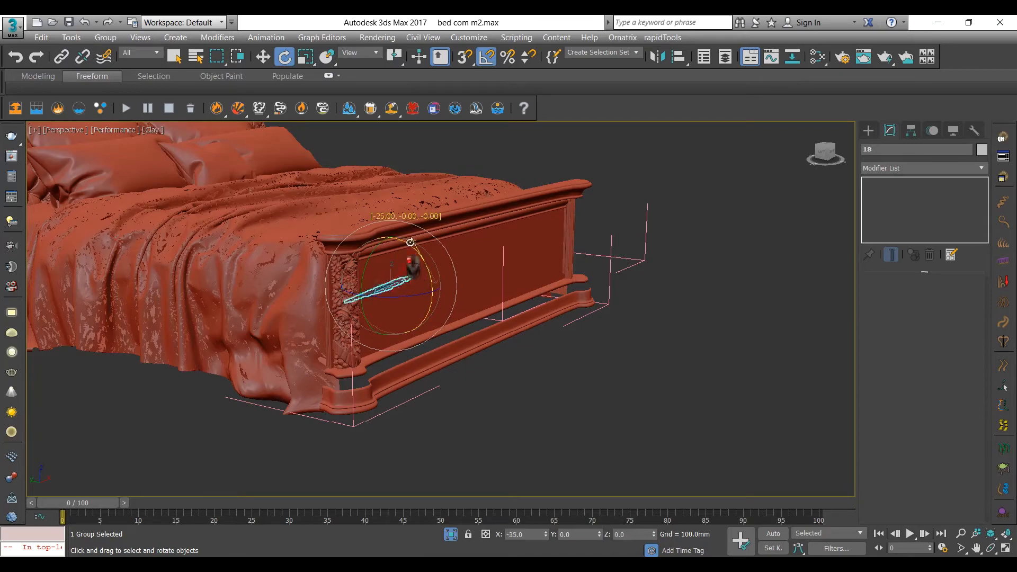
{"action": "left_click_drag", "start_coordinate": [411, 242], "coordinate": [397, 222]}
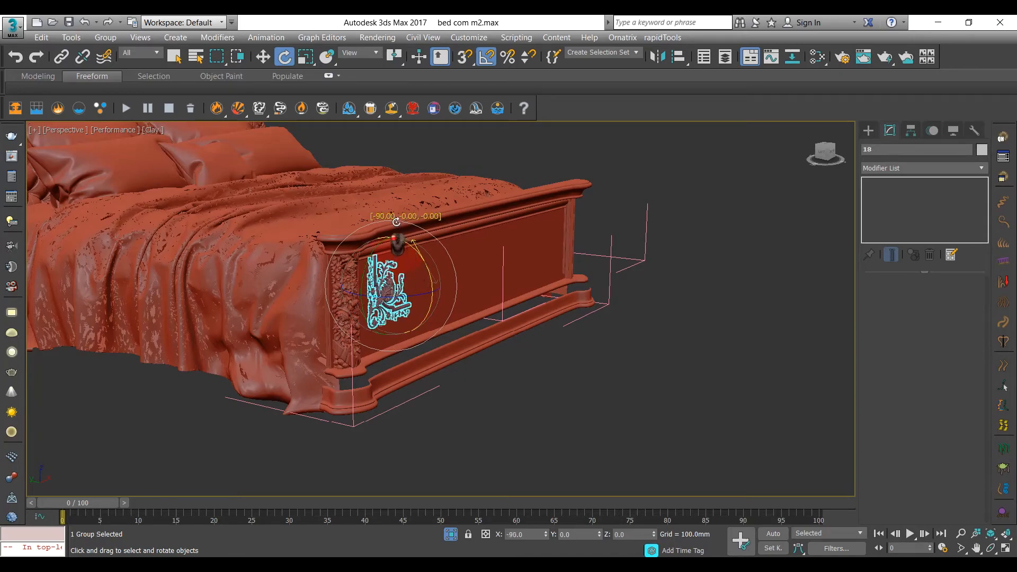
Move the corner ornament toward the footboard panel's lower left corner, at about X -679.8, Y -990.8, Z 288.3 mm.
{"action": "middle_click_drag", "start_coordinate": [407, 286], "coordinate": [353, 304], "text": "alt"}
{"action": "scroll", "coordinate": [353, 304], "scroll_direction": "up", "scroll_amount": 6}
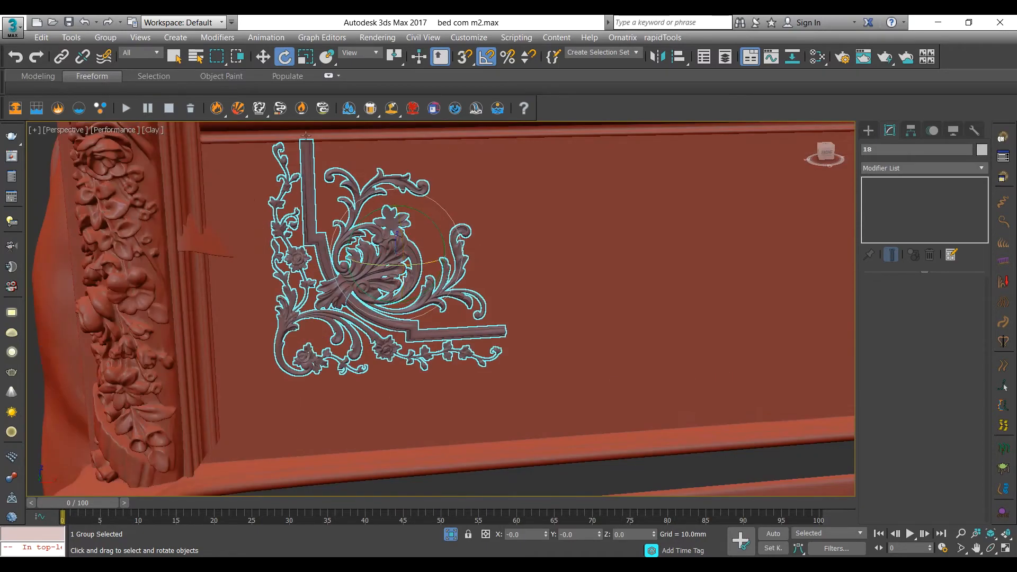
{"action": "left_click", "coordinate": [263, 57]}
{"action": "left_click_drag", "start_coordinate": [404, 227], "coordinate": [355, 301]}
{"action": "mouse_move", "coordinate": [355, 301]}
{"action": "middle_mouse_down", "text": "alt"}
{"action": "mouse_move", "coordinate": [359, 263]}
{"action": "mouse_move", "coordinate": [337, 270]}
{"action": "mouse_move", "coordinate": [342, 313]}
{"action": "middle_mouse_up", "text": "alt"}
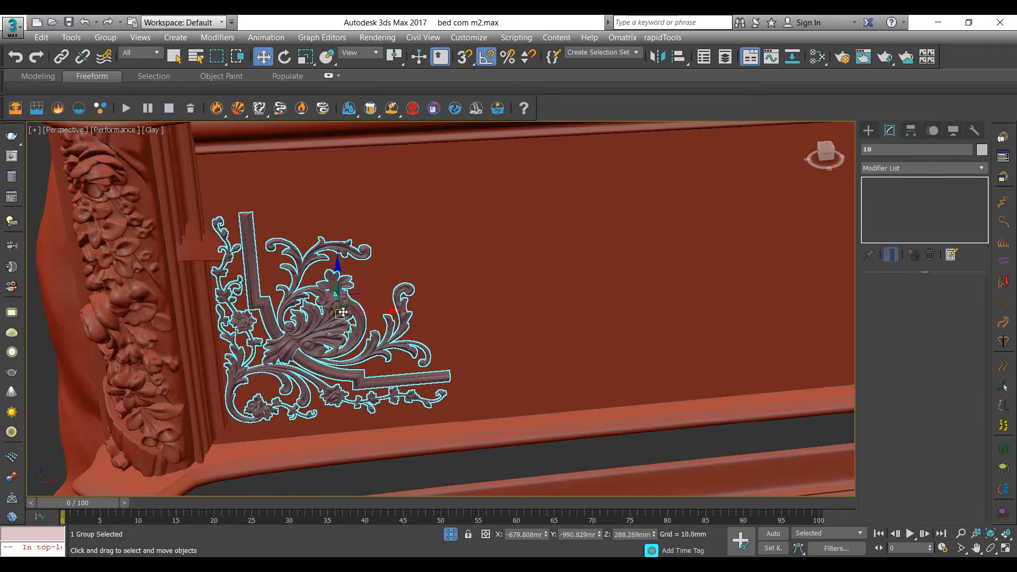
Scale the corner ornament uniformly to about 13.3% and move it into the panel's lower left corner, at about X -744.1, Z 217.4 mm.
{"action": "left_click", "coordinate": [308, 59]}
{"action": "left_click_drag", "start_coordinate": [337, 308], "coordinate": [307, 399]}
{"action": "left_click", "coordinate": [306, 392]}
{"action": "left_click", "coordinate": [332, 262]}
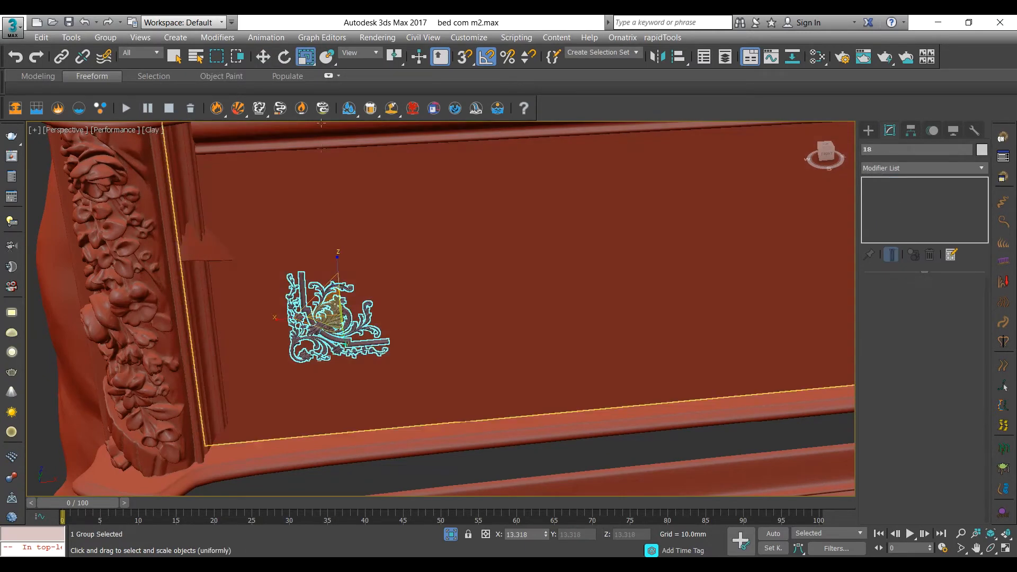
{"action": "key", "text": "w"}
{"action": "left_click_drag", "start_coordinate": [354, 310], "coordinate": [300, 361]}
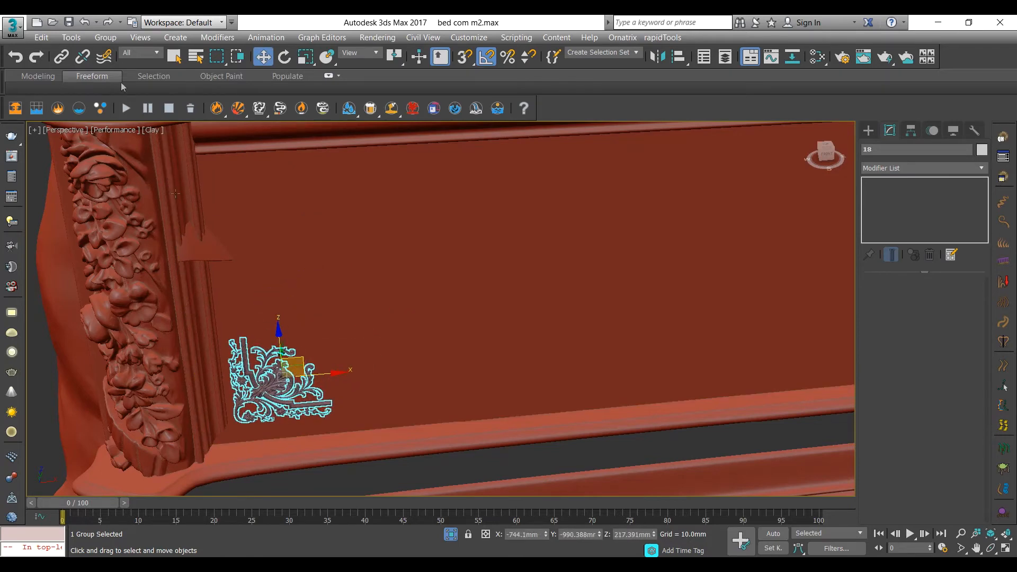
{"action": "left_click", "coordinate": [106, 37]}
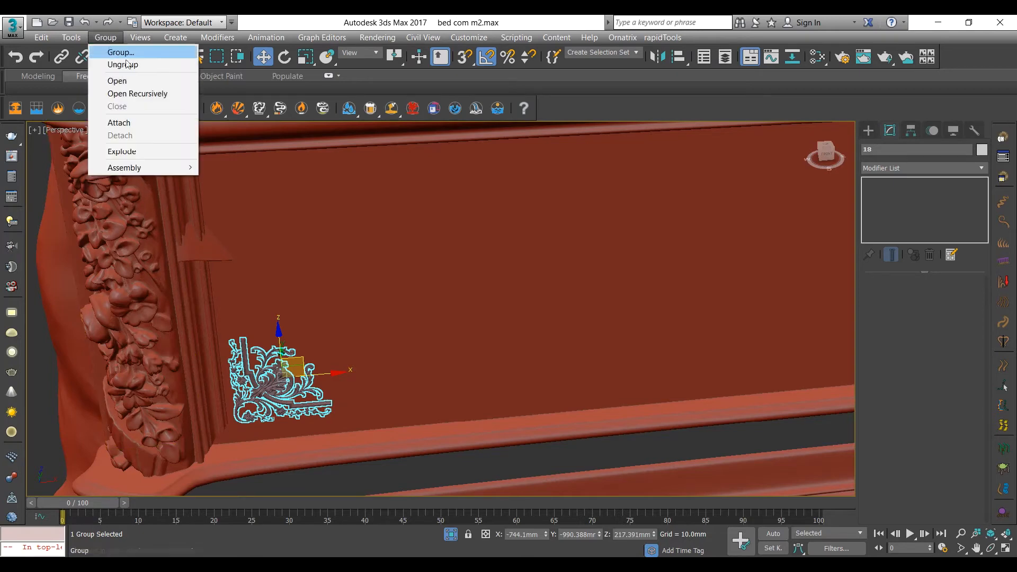
{"action": "left_click", "coordinate": [143, 81]}
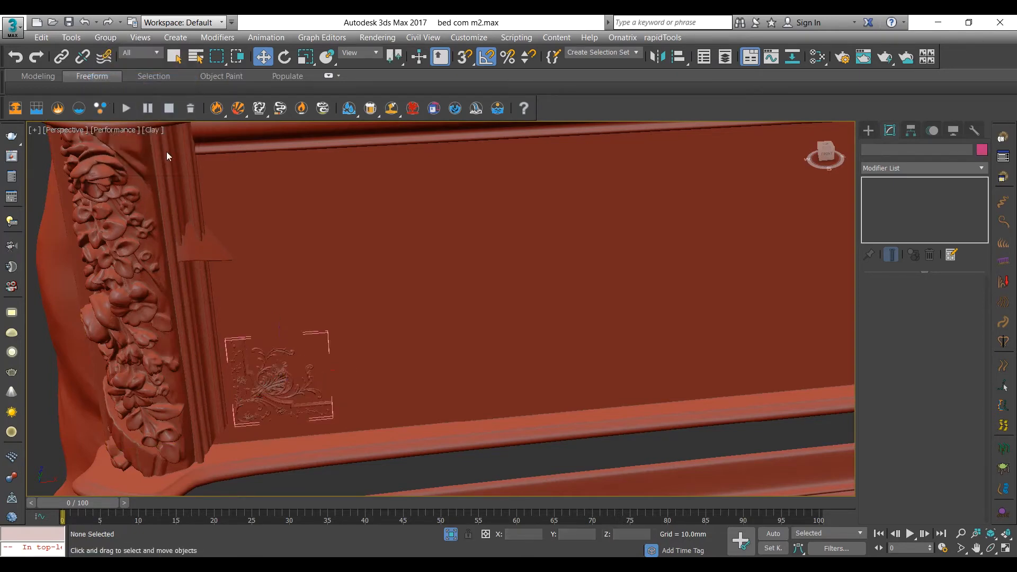
{"action": "left_click", "coordinate": [246, 350]}
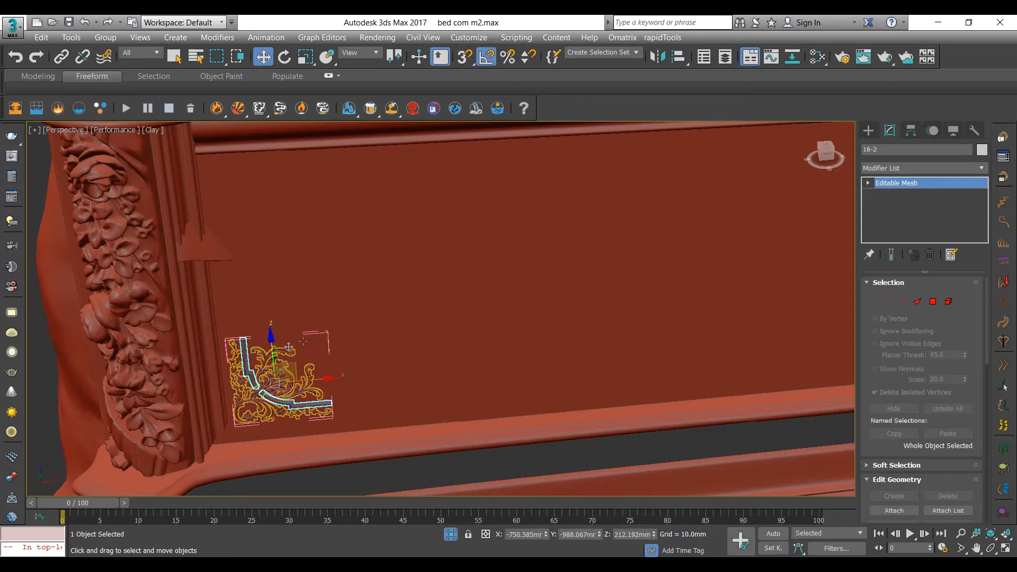
{"action": "key", "text": "ctrl+z"}
{"action": "key", "text": "ctrl+z"}
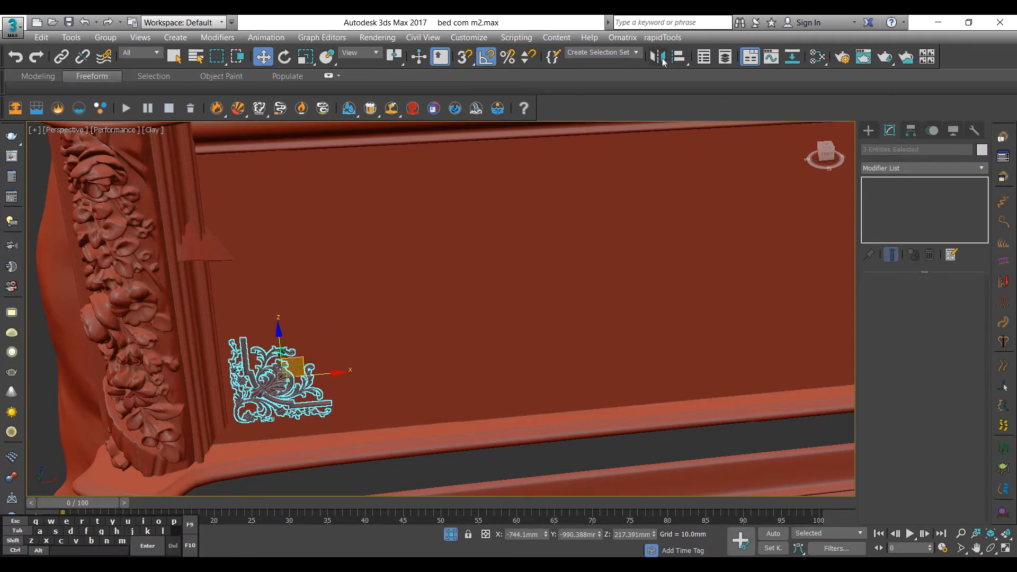
Mirror the corner ornament about Z as an instance and move it up to the panel's upper left corner, at about Z 421.3 mm.
{"action": "left_click", "coordinate": [663, 60]}
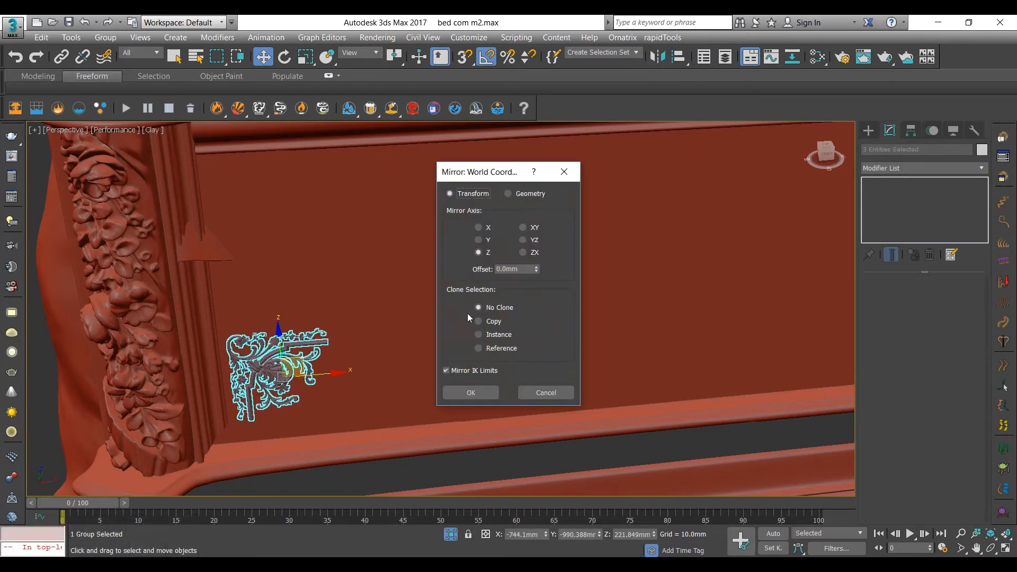
{"action": "left_click", "coordinate": [479, 335]}
{"action": "left_click", "coordinate": [471, 393]}
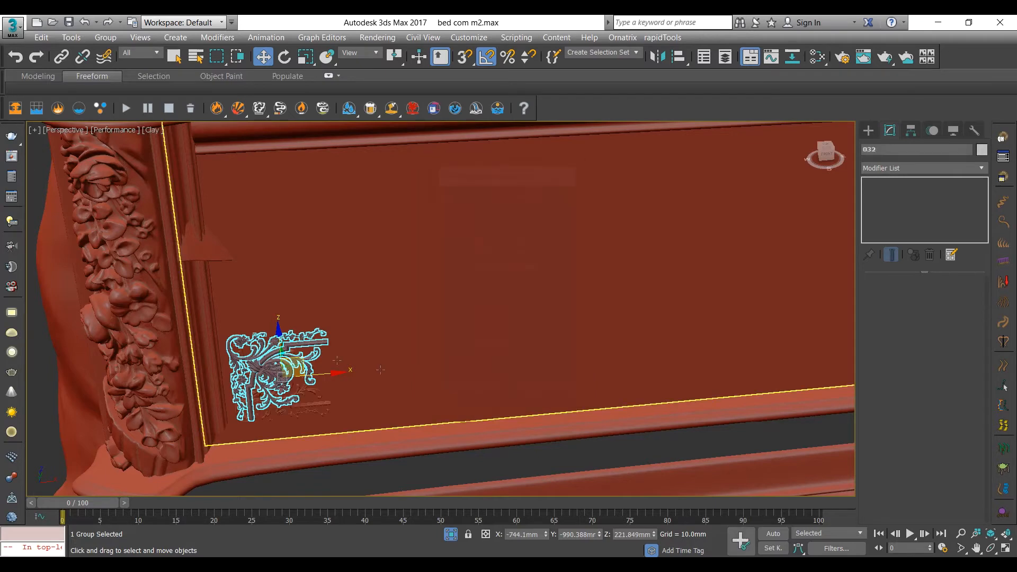
{"action": "left_click", "coordinate": [280, 324]}
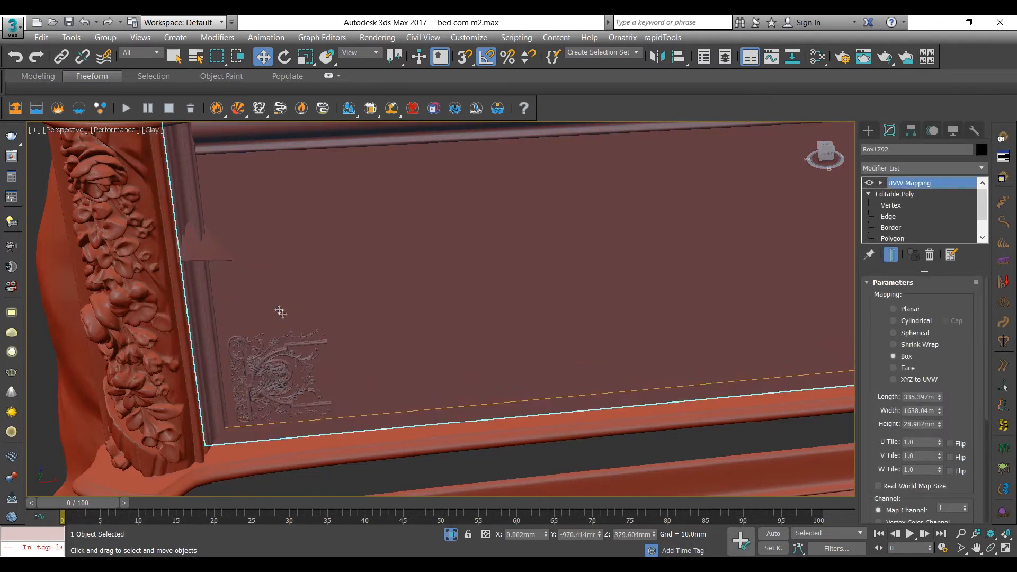
{"action": "left_click", "coordinate": [279, 337]}
{"action": "left_click_drag", "start_coordinate": [278, 338], "coordinate": [270, 171]}
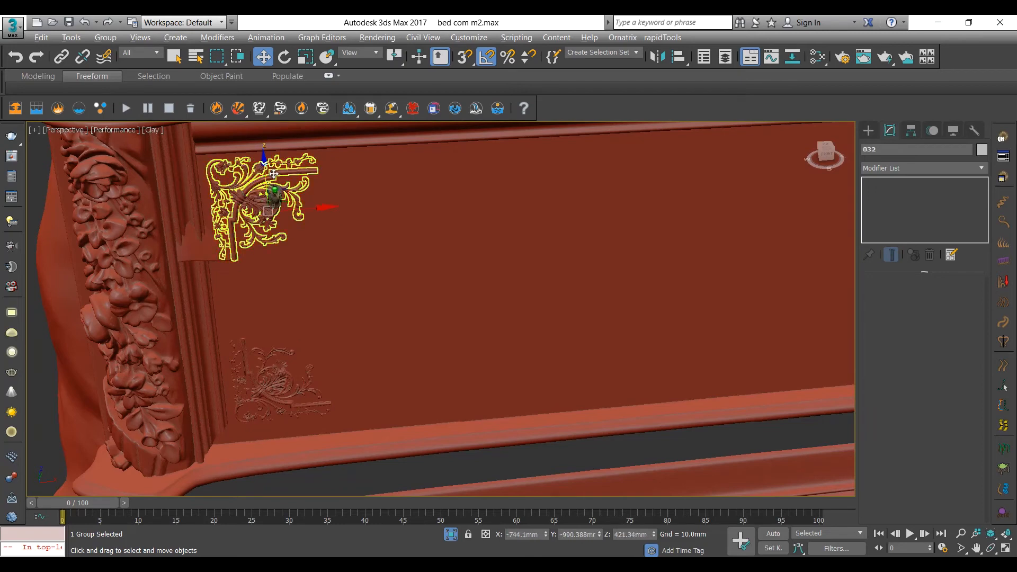
{"action": "middle_click_drag", "start_coordinate": [274, 174], "coordinate": [300, 301], "text": "alt"}
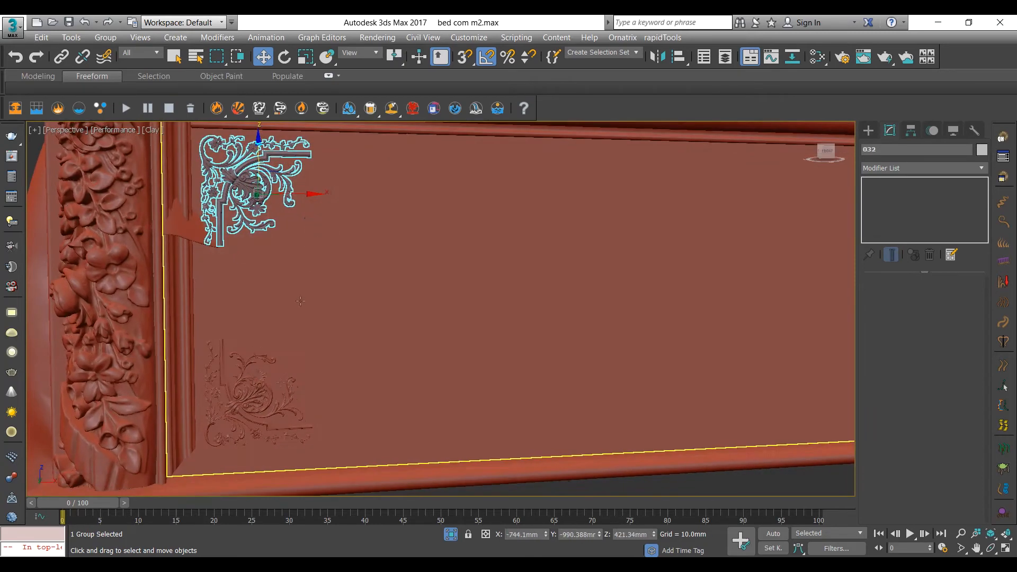
Open the lower ornament's group and raise the upper end vertices of its border strip to about Z 326.8 mm, toward the upper ornament.
{"action": "left_click", "coordinate": [231, 379]}
{"action": "left_click", "coordinate": [111, 39]}
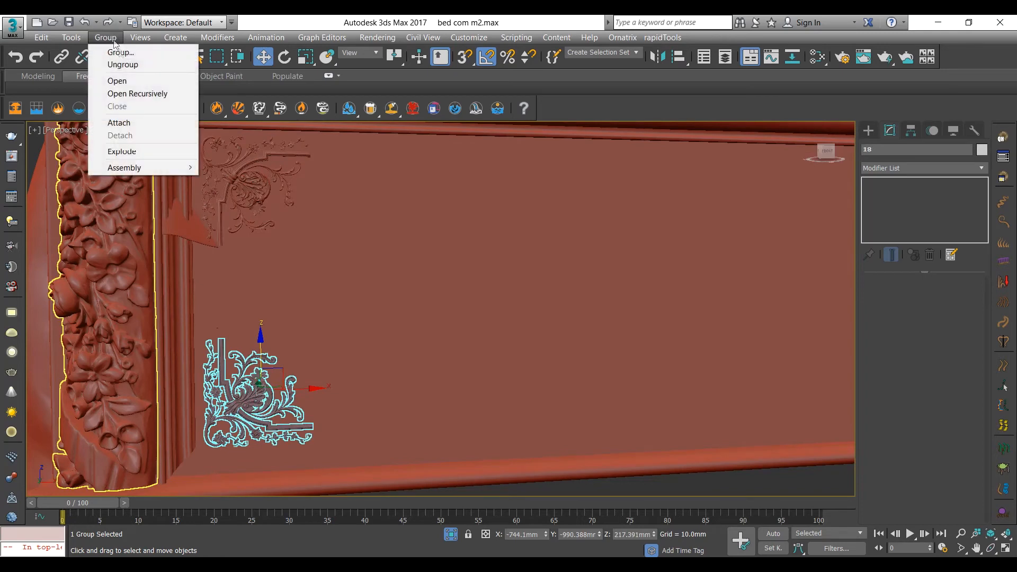
{"action": "left_click", "coordinate": [117, 81]}
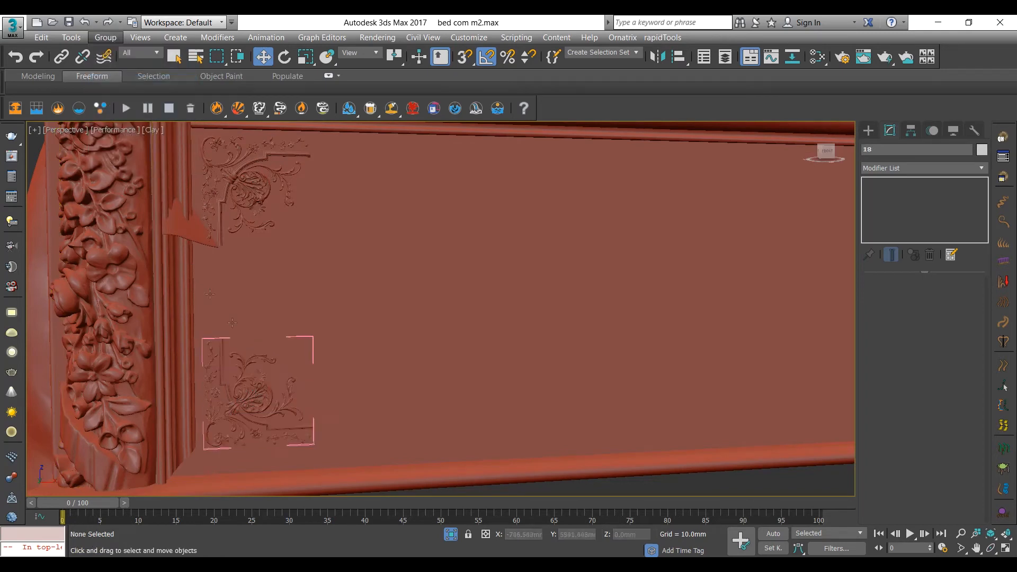
{"action": "left_click", "coordinate": [227, 354]}
{"action": "left_click", "coordinate": [890, 302]}
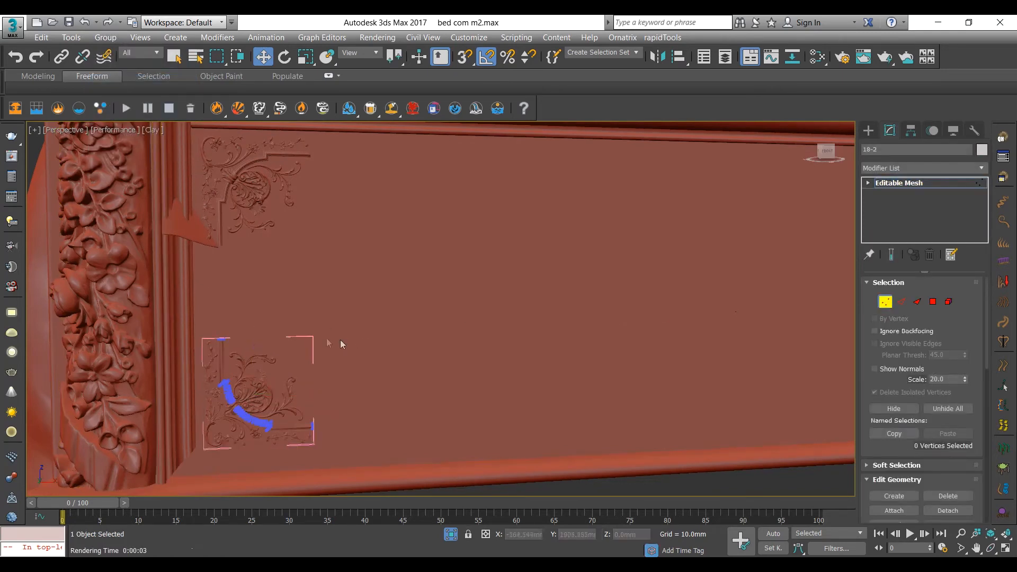
{"action": "left_click_drag", "start_coordinate": [242, 331], "coordinate": [204, 371]}
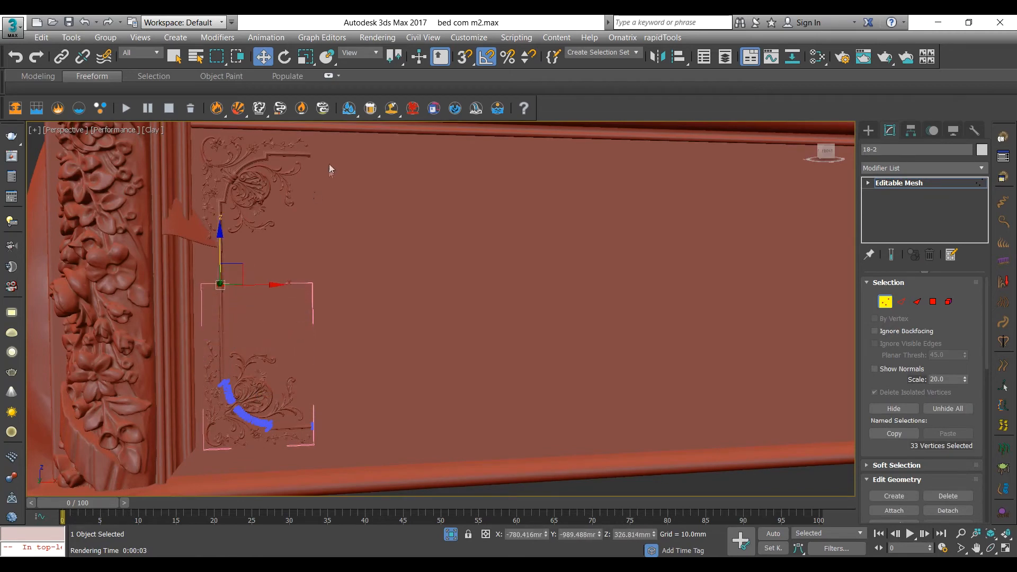
Extend the border strip's horizontal end vertices about 736 mm along X toward the middle of the footboard panel.
{"action": "left_click_drag", "start_coordinate": [298, 442], "coordinate": [293, 440]}
{"action": "middle_click_drag", "start_coordinate": [292, 398], "coordinate": [260, 391]}
{"action": "scroll", "coordinate": [260, 392], "scroll_direction": "down", "scroll_amount": 3}
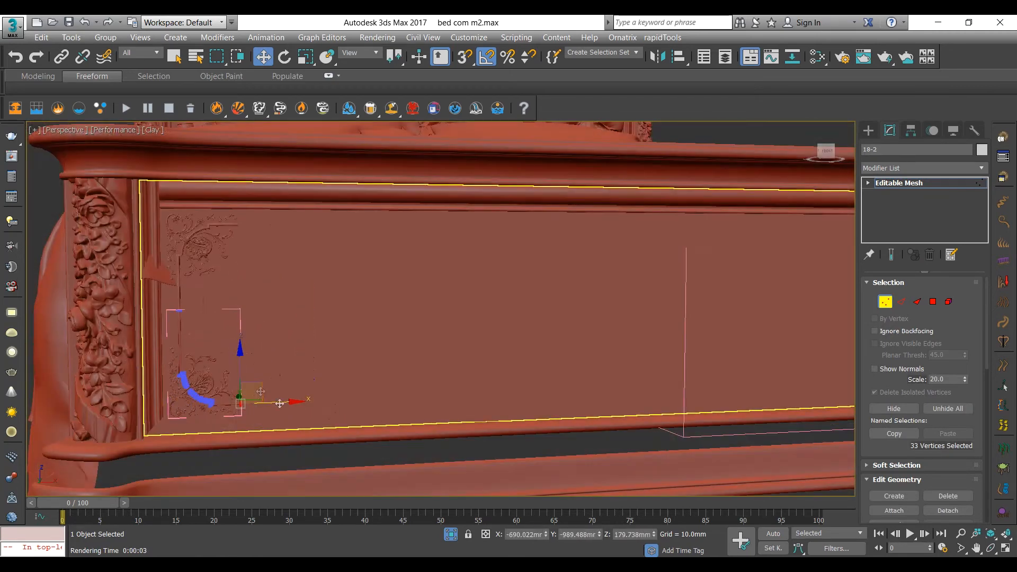
{"action": "left_click_drag", "start_coordinate": [306, 403], "coordinate": [680, 406]}
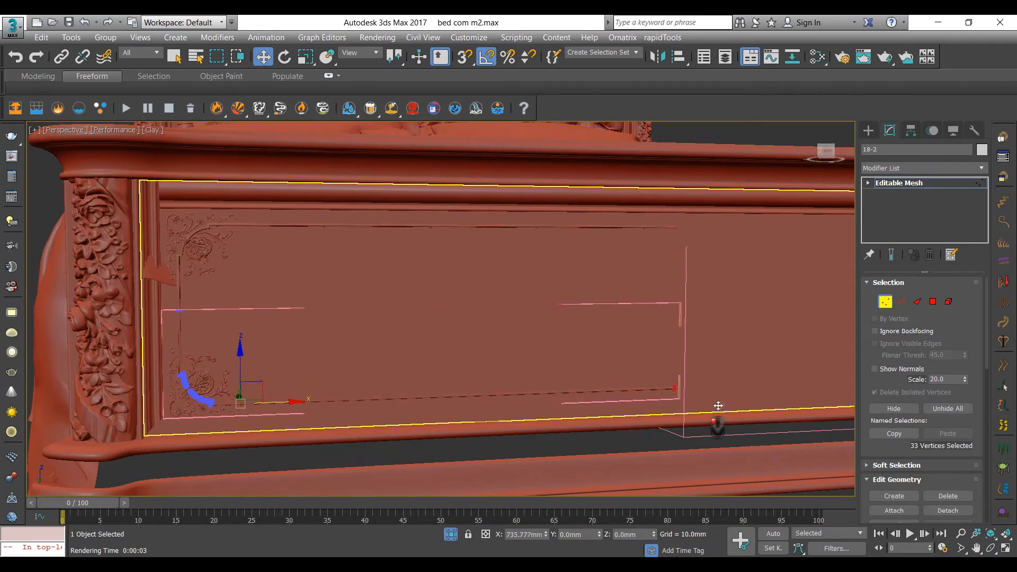
{"action": "left_click", "coordinate": [886, 302]}
{"action": "middle_click_drag", "start_coordinate": [440, 320], "coordinate": [533, 341]}
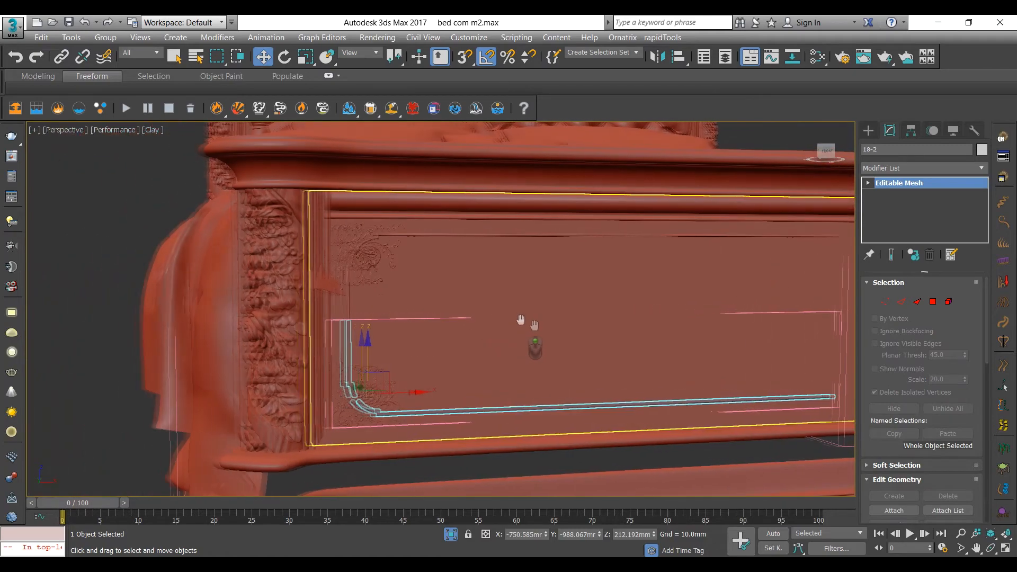
Move the blanket vertices that poke through the footboard panel back along Y by about 25 mm.
{"action": "scroll", "coordinate": [351, 284], "scroll_direction": "up", "scroll_amount": 5}
{"action": "middle_click_drag", "start_coordinate": [362, 279], "coordinate": [311, 308], "text": "alt"}
{"action": "left_click", "coordinate": [311, 307]}
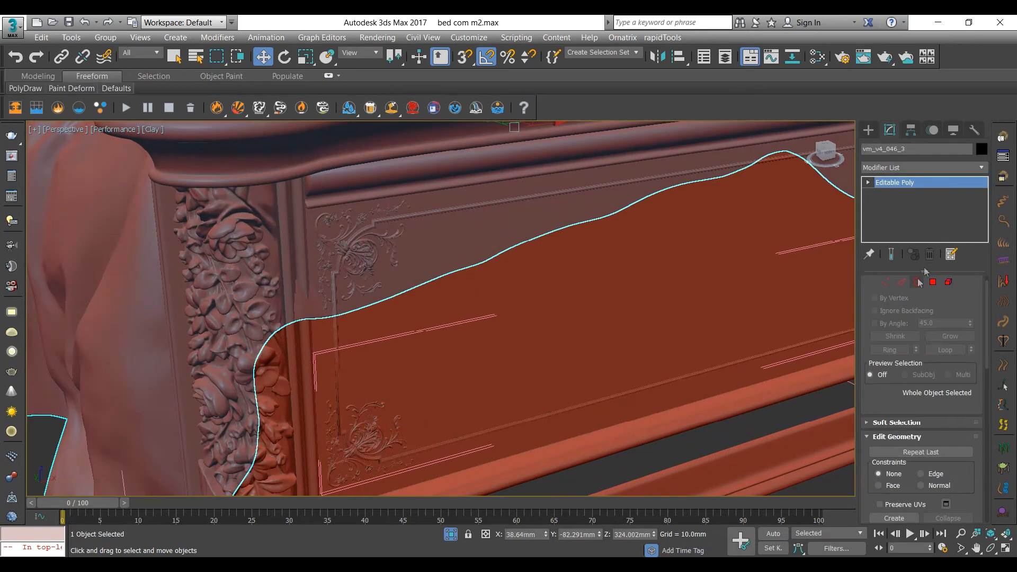
{"action": "left_click", "coordinate": [885, 283]}
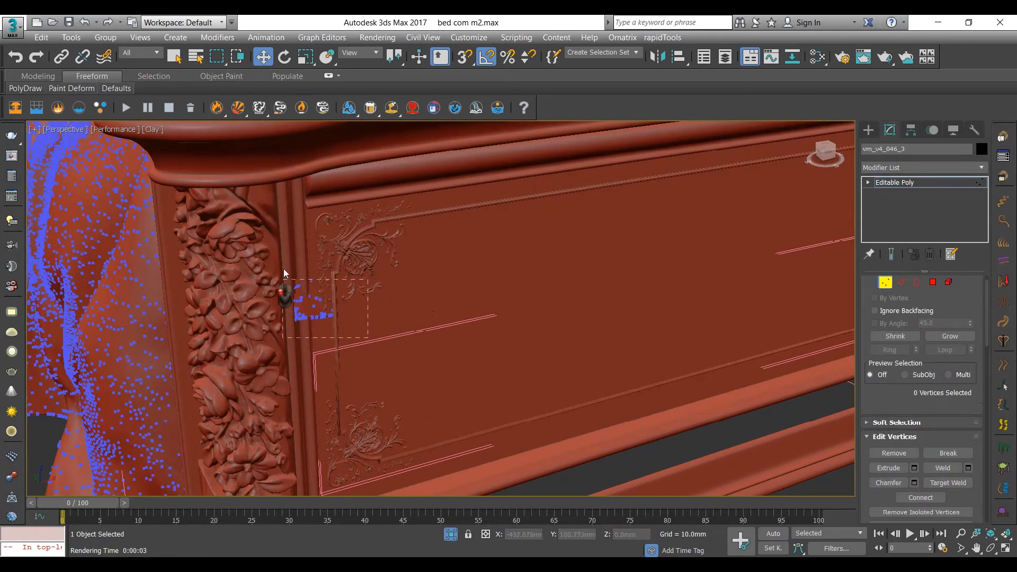
{"action": "left_click_drag", "start_coordinate": [284, 274], "coordinate": [284, 273]}
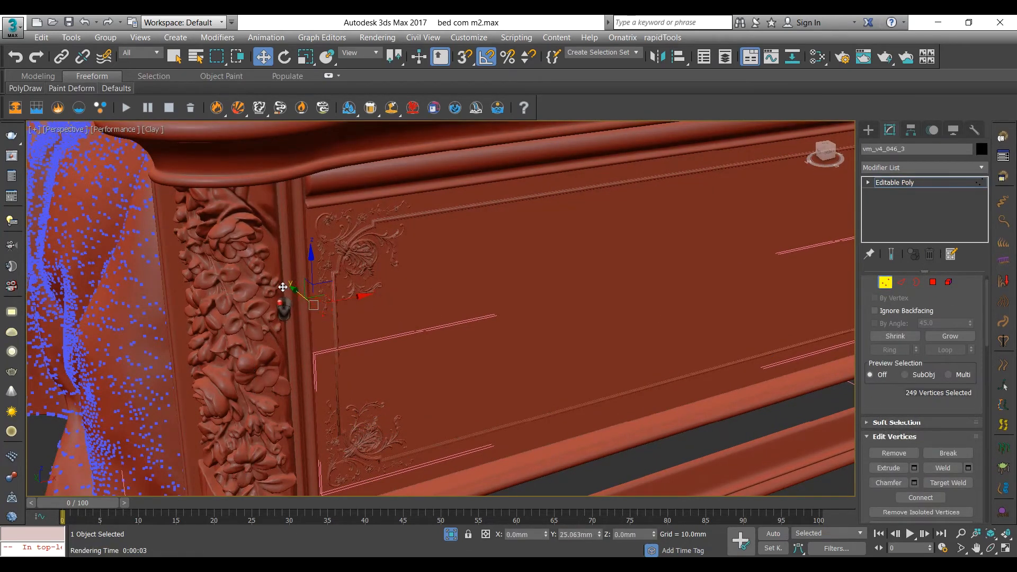
{"action": "left_click", "coordinate": [889, 285]}
{"action": "middle_click_drag", "start_coordinate": [514, 332], "coordinate": [434, 333]}
{"action": "middle_click_drag", "start_coordinate": [579, 294], "coordinate": [567, 268]}
{"action": "key", "text": "Delete"}
{"action": "scroll", "coordinate": [565, 261], "scroll_direction": "down", "scroll_amount": 4}
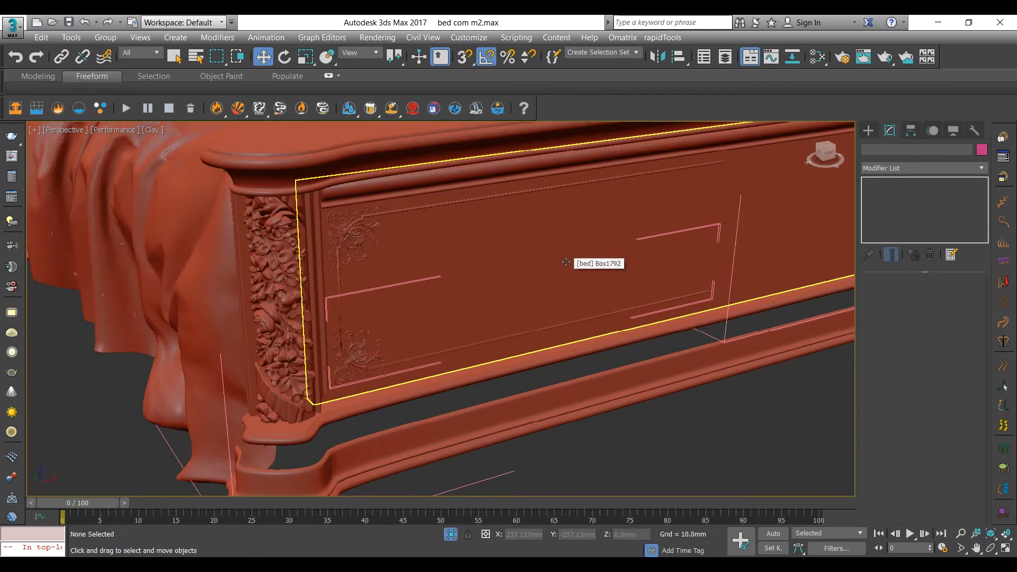
Check ref.jpg for the footboard's centre ornament and merge object 3 from the 3.max scene, auto-renaming the duplicate.
{"action": "left_click", "coordinate": [13, 24]}
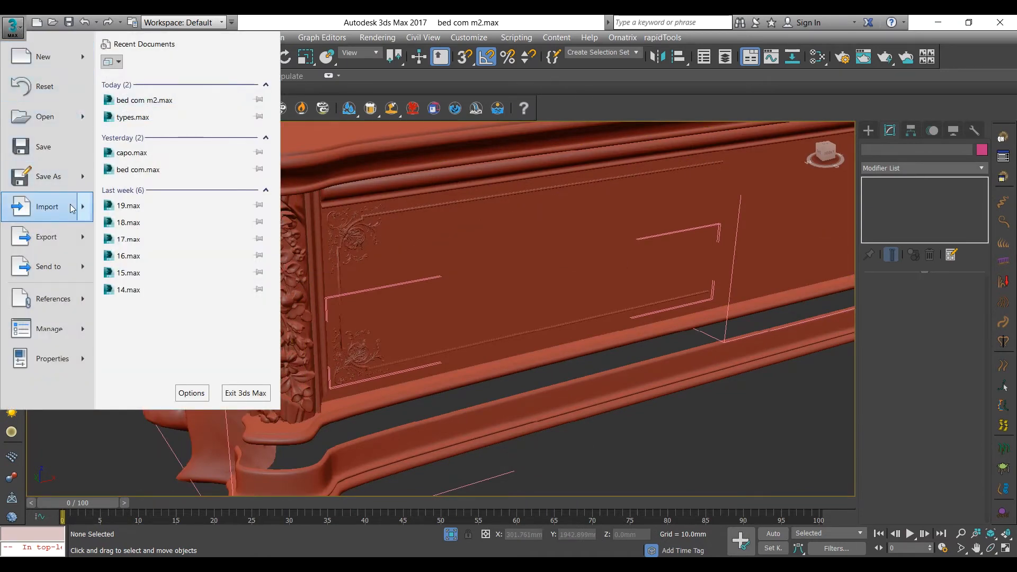
{"action": "mouse_move", "coordinate": [70, 204]}
{"action": "left_click", "coordinate": [159, 130]}
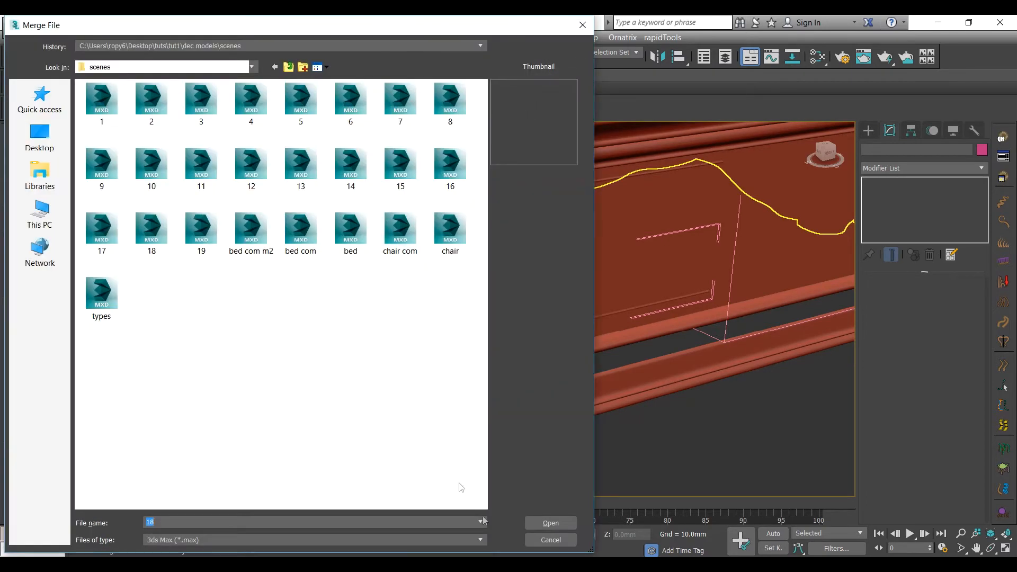
{"action": "mouse_move", "coordinate": [583, 565]}
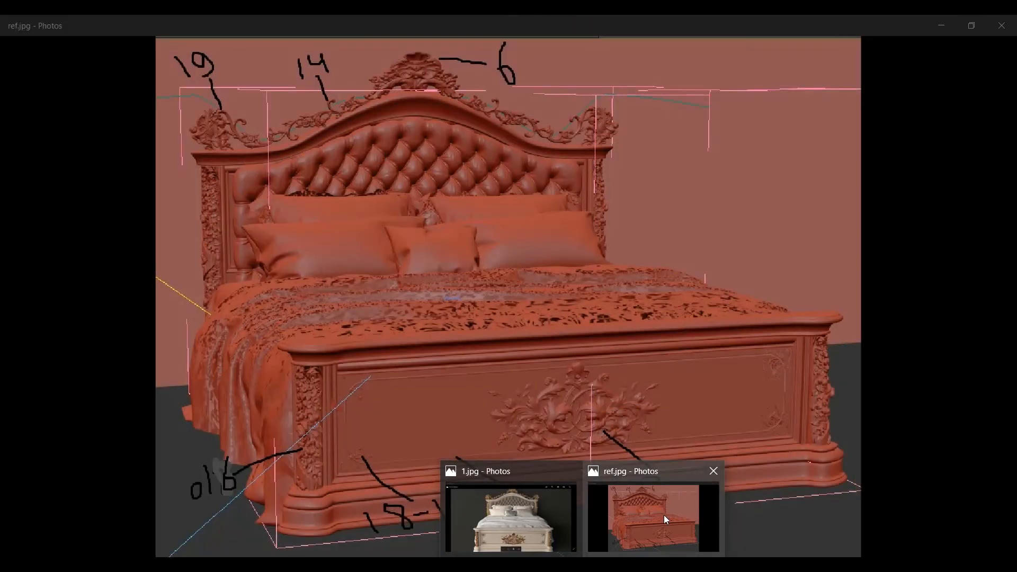
{"action": "left_click", "coordinate": [666, 518]}
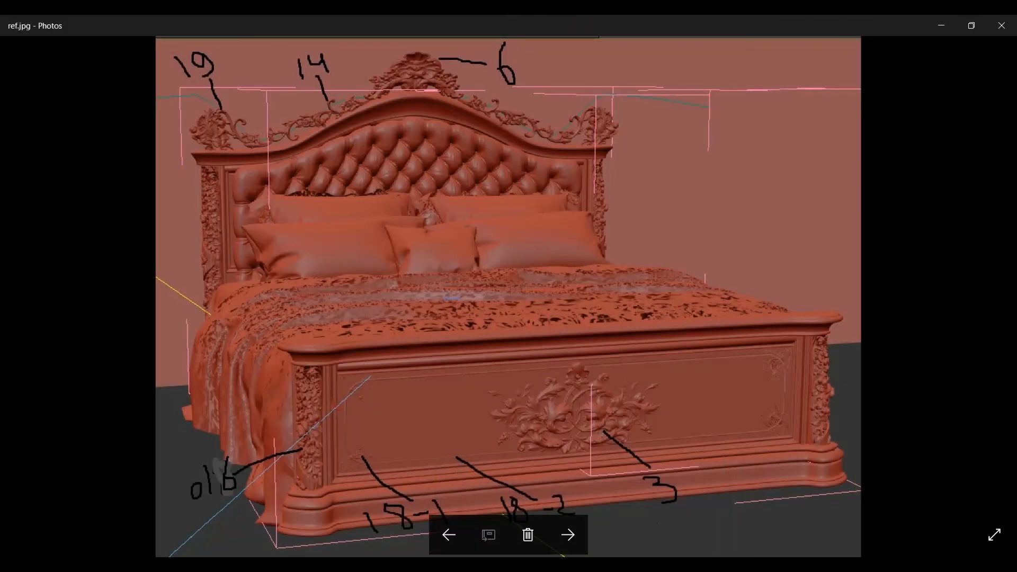
{"action": "left_click", "coordinate": [541, 533]}
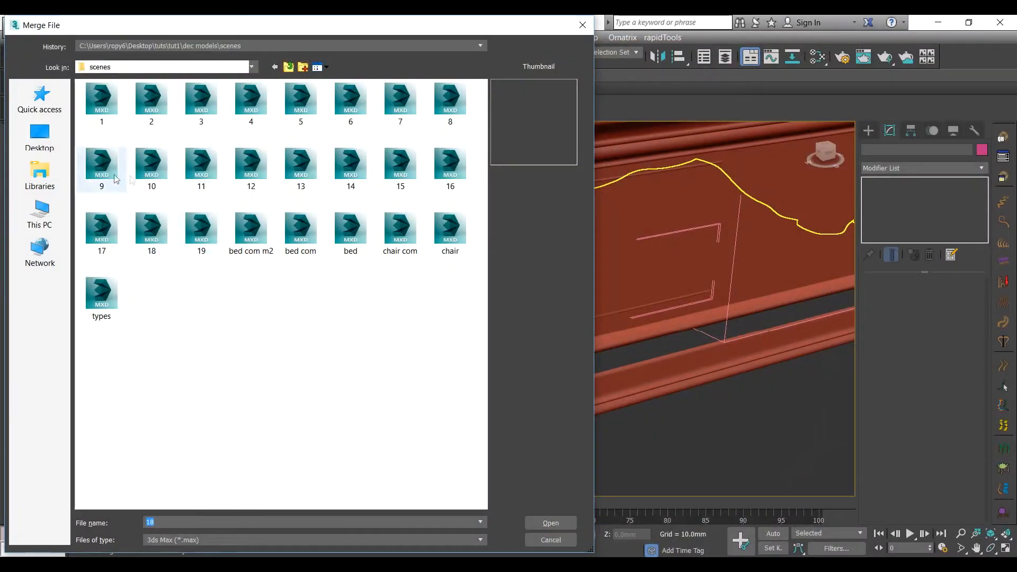
{"action": "double_click", "coordinate": [214, 106]}
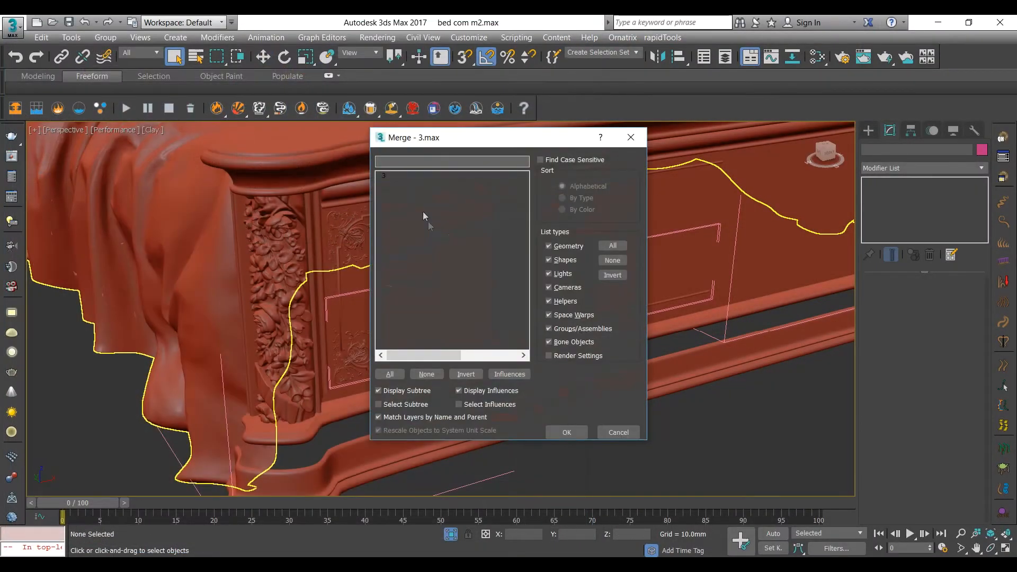
{"action": "double_click", "coordinate": [389, 176]}
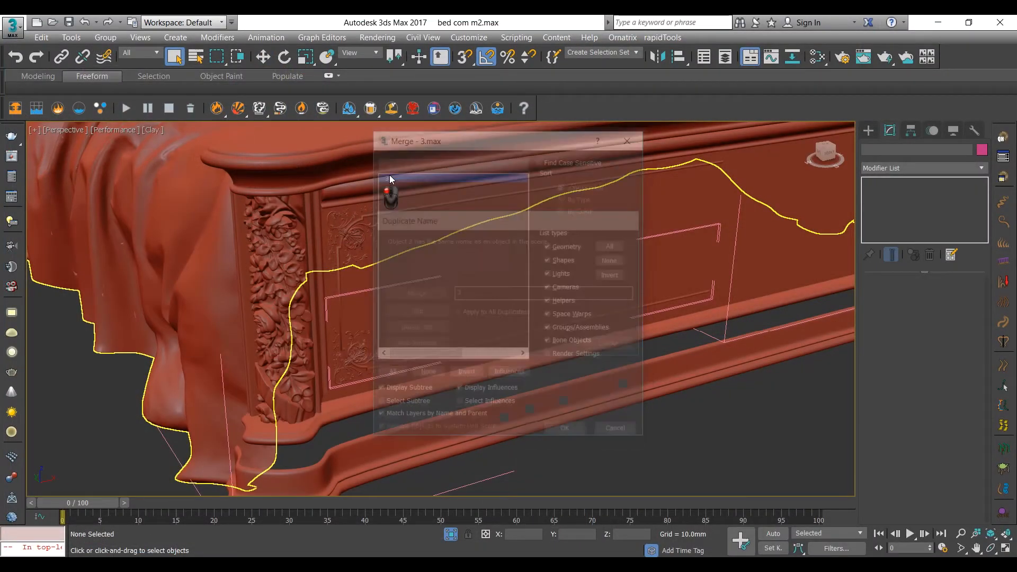
{"action": "left_click", "coordinate": [415, 345]}
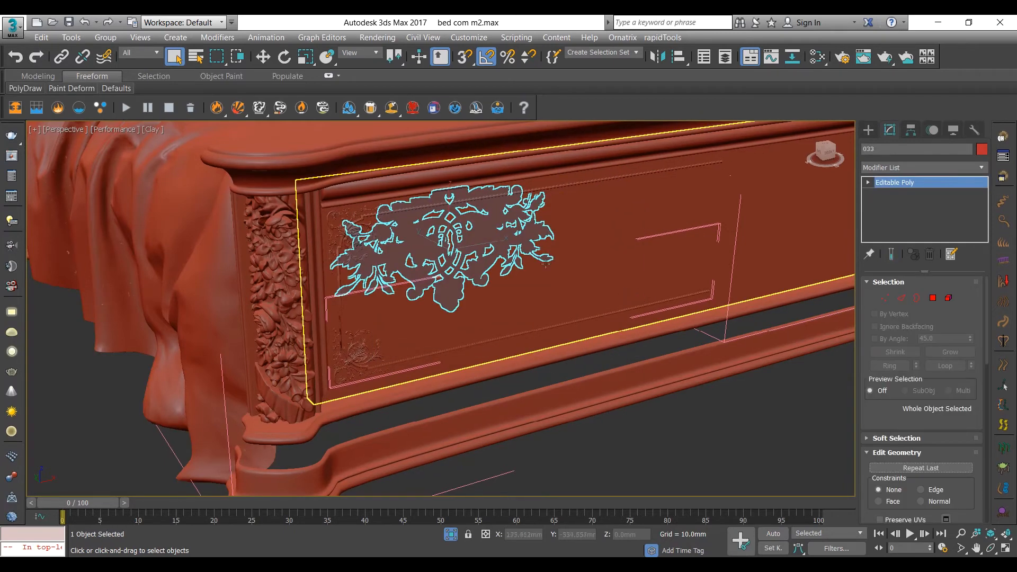
Move the merged centre ornament forward along Y in front of the footboard and rotate it 180 degrees around Y.
{"action": "left_click", "coordinate": [264, 57]}
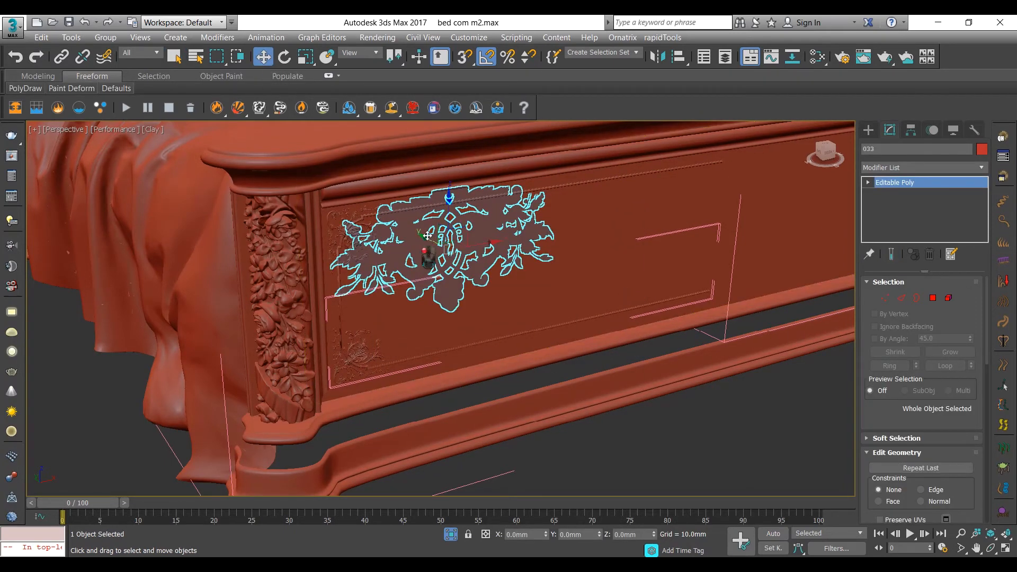
{"action": "left_click_drag", "start_coordinate": [432, 263], "coordinate": [695, 411]}
{"action": "left_click", "coordinate": [285, 57]}
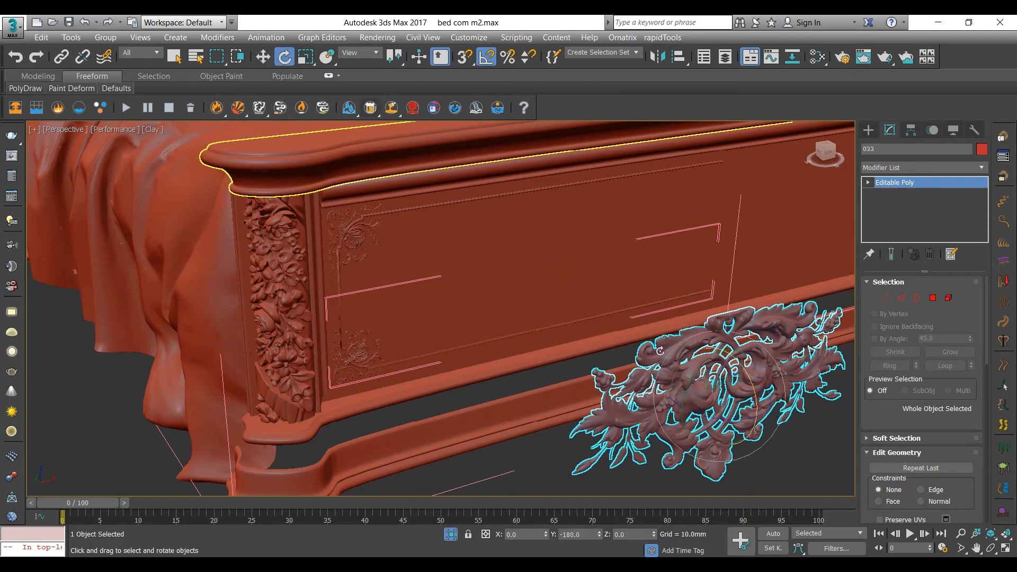
{"action": "left_click_drag", "start_coordinate": [744, 371], "coordinate": [747, 335]}
{"action": "key", "text": "ctrl+z"}
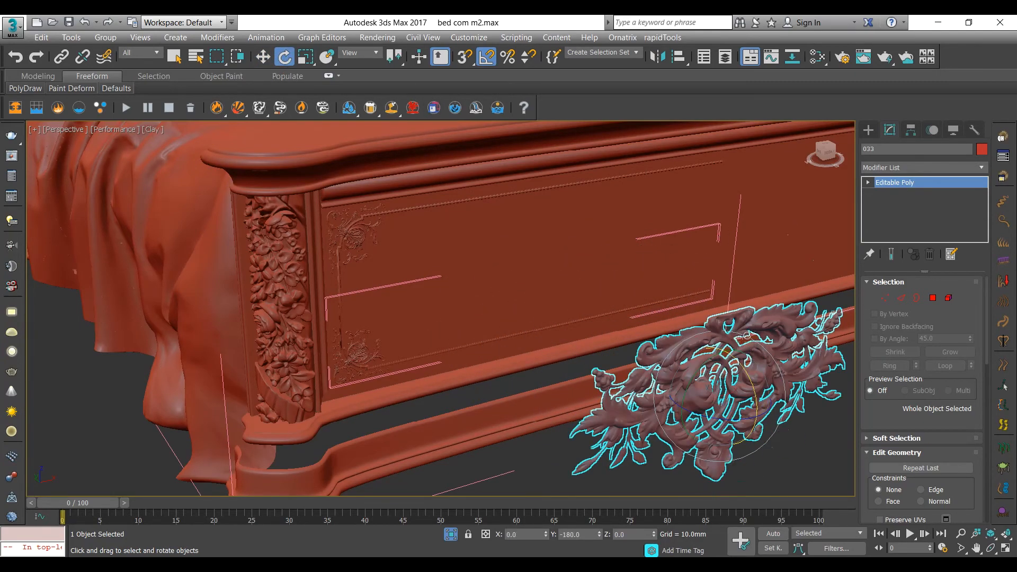
{"action": "left_click_drag", "start_coordinate": [697, 369], "coordinate": [786, 319]}
{"action": "right_click", "coordinate": [786, 319]}
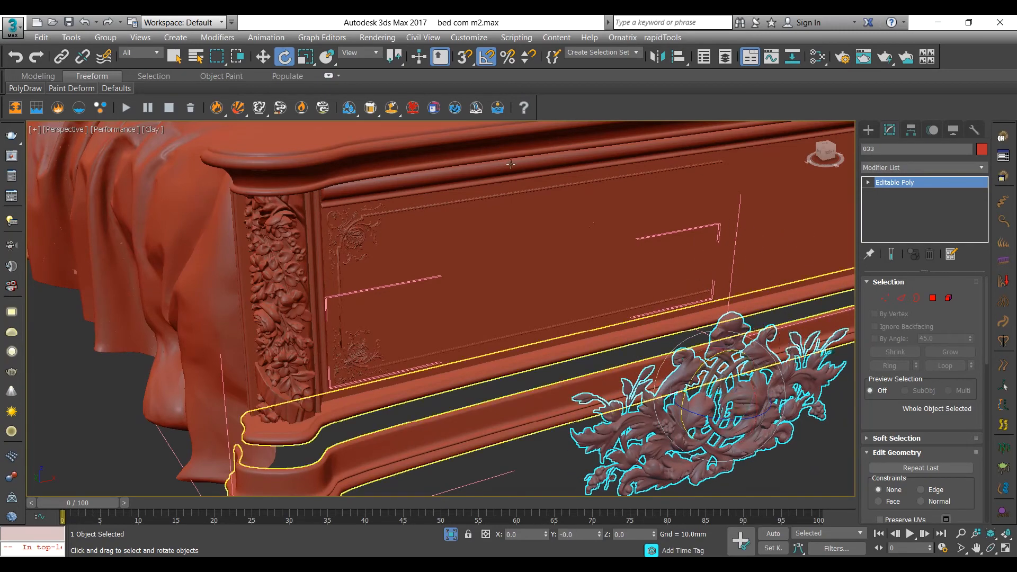
Place the centre ornament onto the footboard panel's surface and rotate it upright to face outward.
{"action": "left_click", "coordinate": [327, 57]}
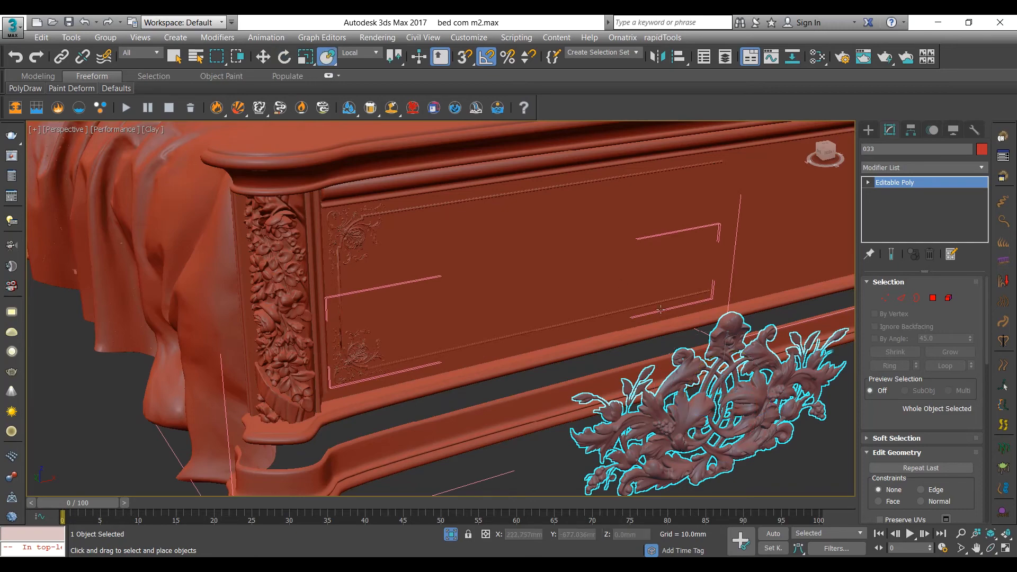
{"action": "left_click_drag", "start_coordinate": [684, 403], "coordinate": [604, 268]}
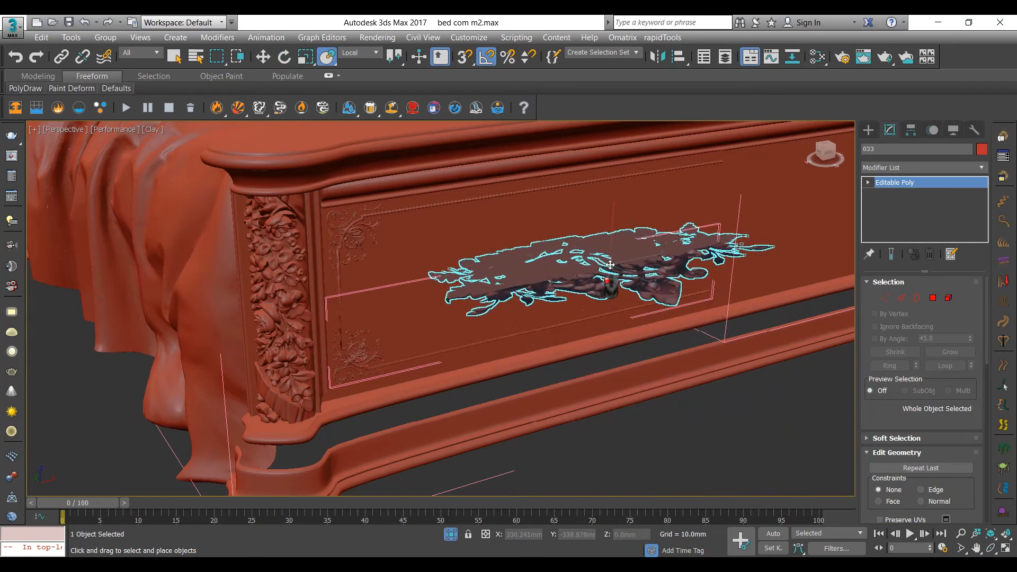
{"action": "left_click", "coordinate": [286, 56]}
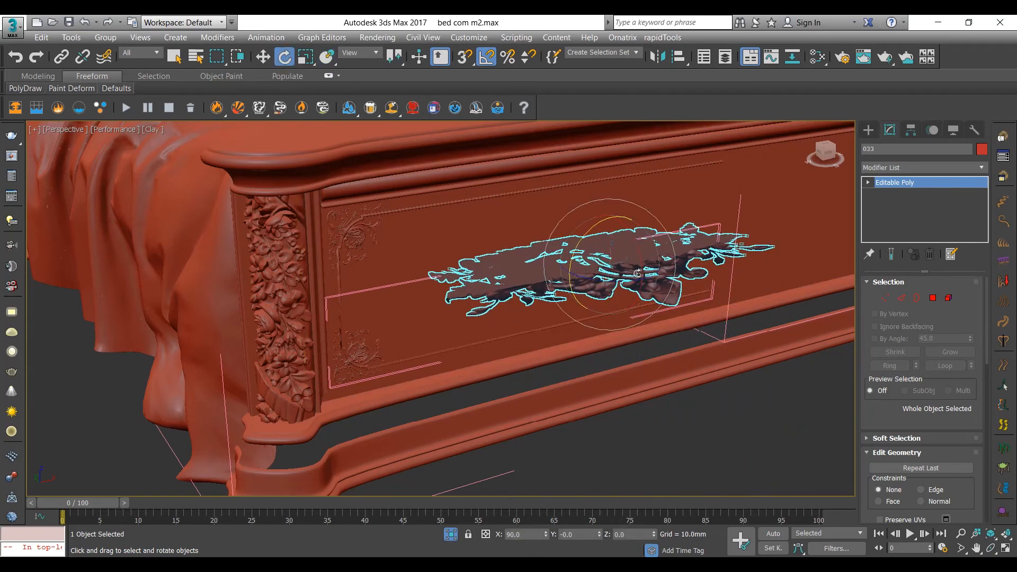
{"action": "left_click_drag", "start_coordinate": [640, 263], "coordinate": [624, 225]}
Align the centre ornament to the footboard base moulding Box1784 in X position only, center to center.
{"action": "middle_click_drag", "start_coordinate": [605, 254], "coordinate": [636, 339], "text": "alt"}
{"action": "left_click", "coordinate": [679, 56]}
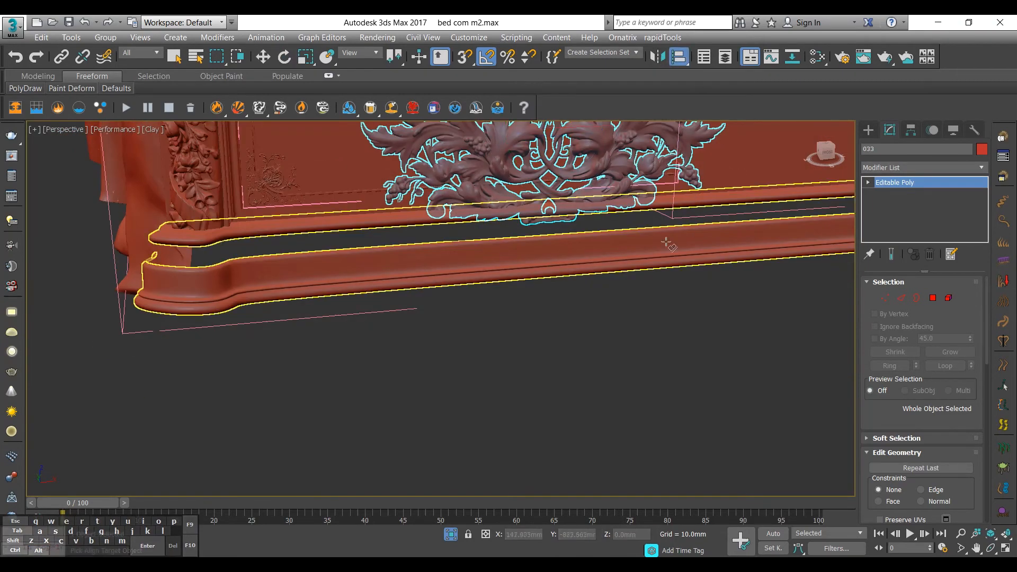
{"action": "left_click", "coordinate": [666, 242]}
{"action": "left_click", "coordinate": [456, 208]}
{"action": "left_click", "coordinate": [464, 210]}
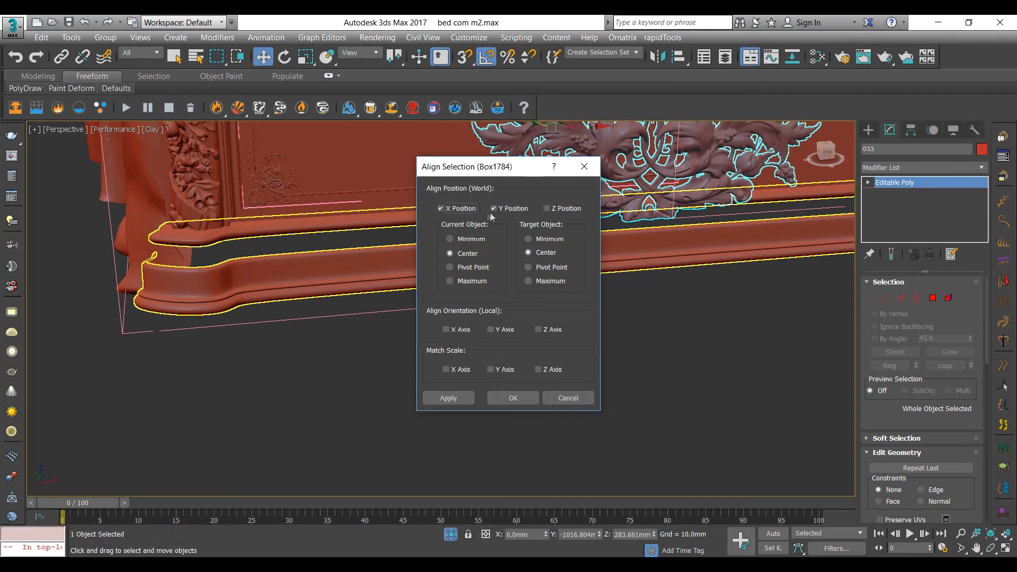
{"action": "left_click", "coordinate": [532, 210]}
{"action": "left_click", "coordinate": [548, 209]}
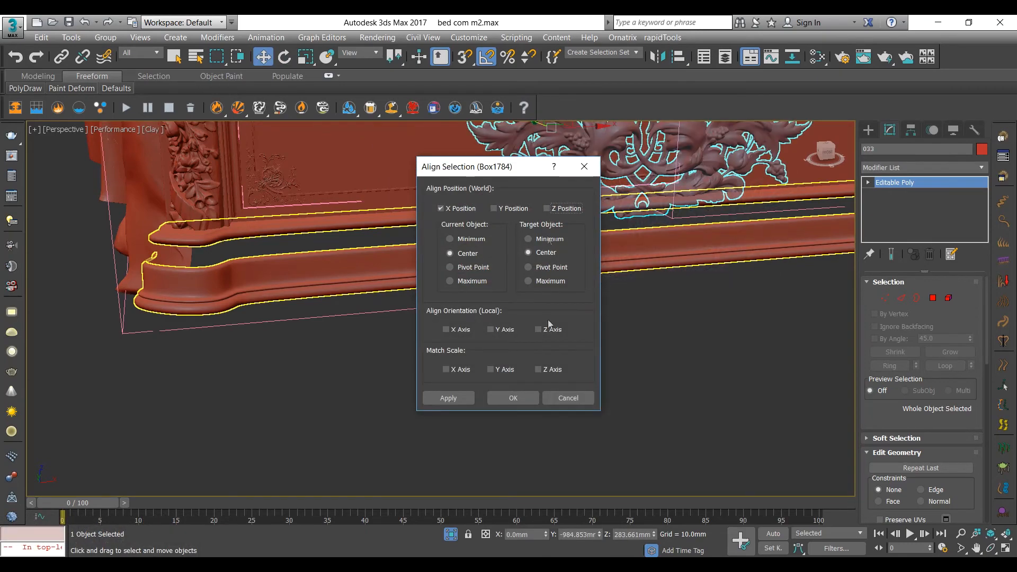
{"action": "left_click", "coordinate": [513, 398]}
Raise the centre ornament about 28 mm along Z and scale it uniformly to about 85%.
{"action": "middle_click_drag", "start_coordinate": [513, 399], "coordinate": [509, 310], "text": "alt"}
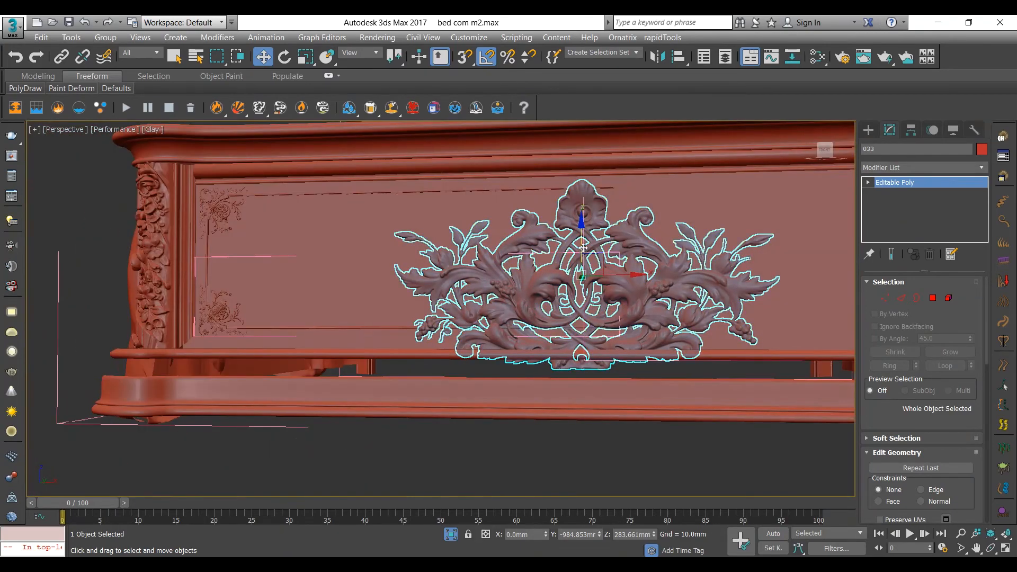
{"action": "left_click_drag", "start_coordinate": [583, 247], "coordinate": [583, 233]}
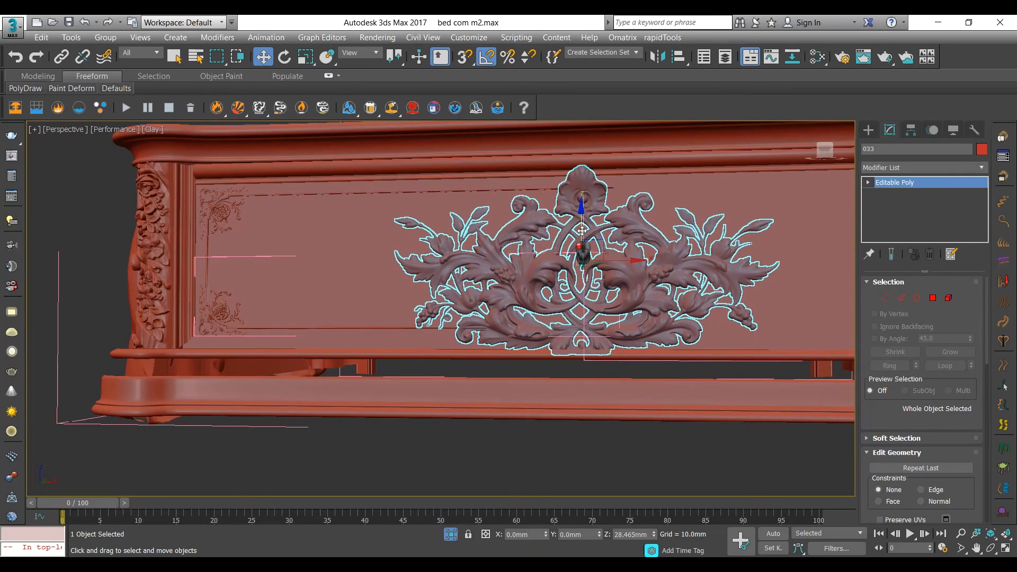
{"action": "left_click", "coordinate": [306, 56]}
{"action": "left_click_drag", "start_coordinate": [590, 278], "coordinate": [598, 280]}
Fine-tune the centre ornament's position against the footboard panel.
{"action": "middle_click_drag", "start_coordinate": [597, 281], "coordinate": [527, 311], "text": "alt"}
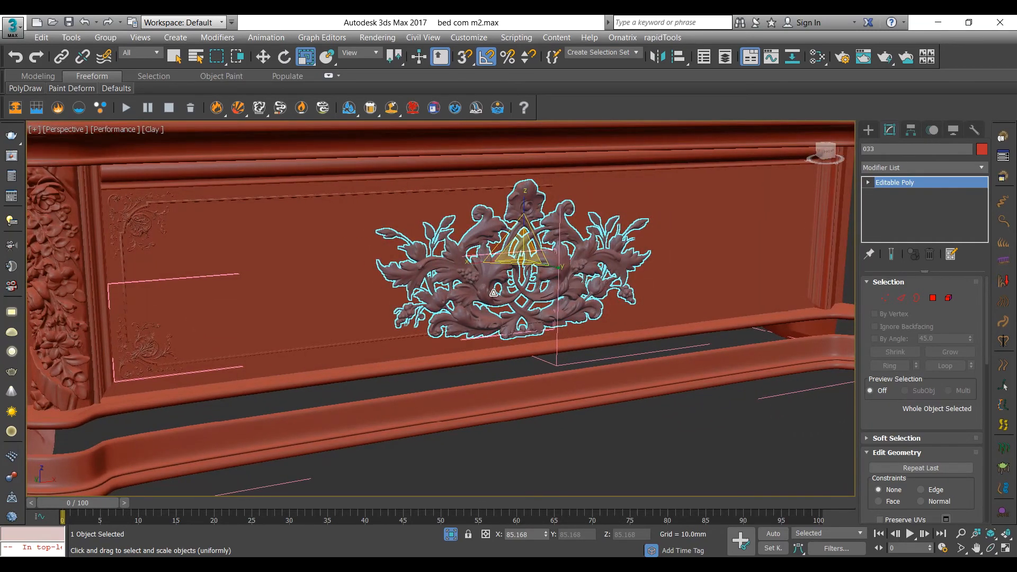
{"action": "middle_click_drag", "start_coordinate": [424, 244], "coordinate": [379, 173], "text": "alt"}
{"action": "left_click", "coordinate": [263, 59]}
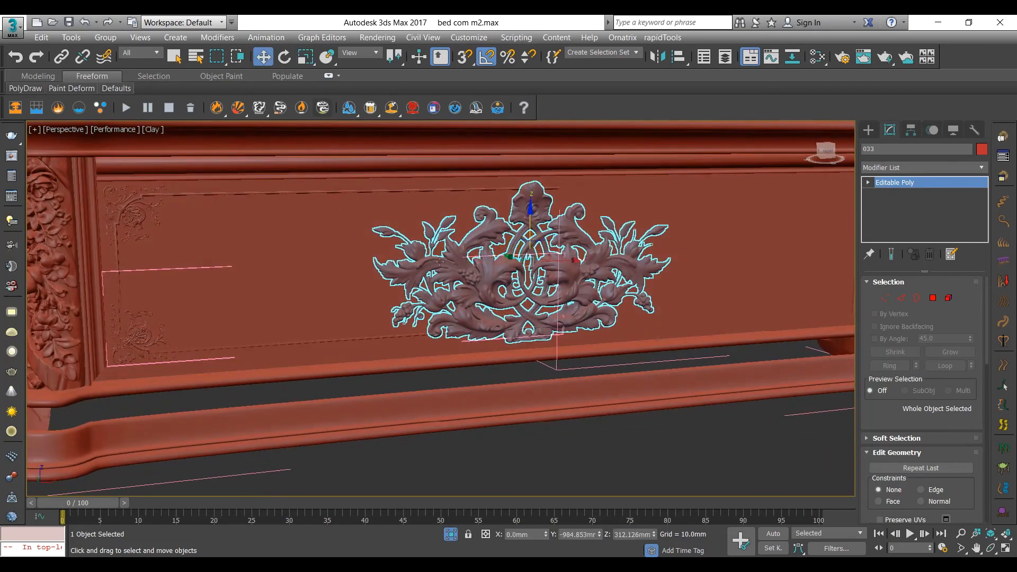
{"action": "middle_click_drag", "start_coordinate": [508, 260], "coordinate": [479, 257], "text": "alt"}
{"action": "left_click_drag", "start_coordinate": [464, 229], "coordinate": [467, 230]}
{"action": "middle_click_drag", "start_coordinate": [468, 230], "coordinate": [429, 214], "text": "alt"}
Pull the lower border strip's end vertices back along X so the strip ends behind the centre ornament.
{"action": "left_click", "coordinate": [118, 183]}
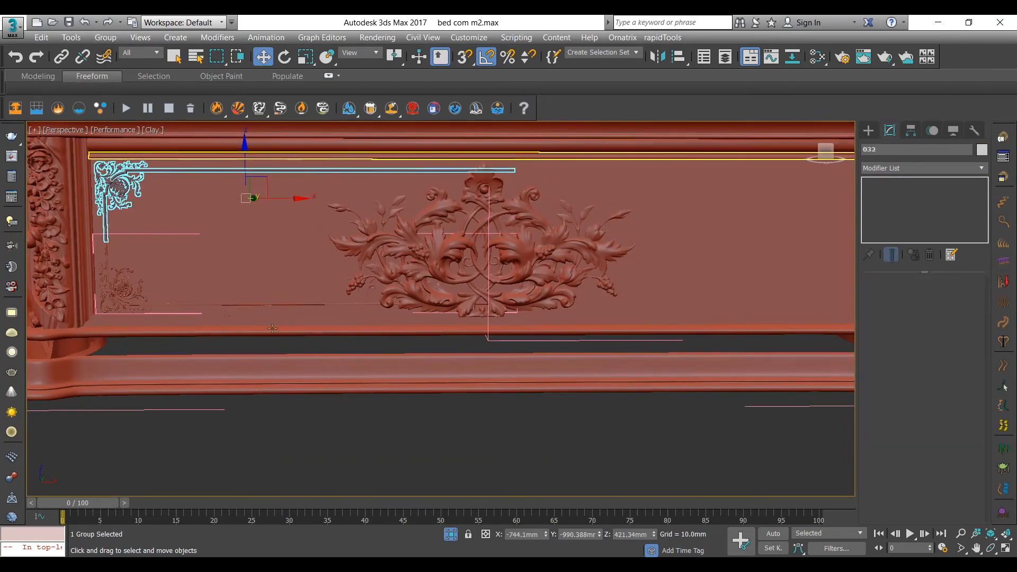
{"action": "left_click", "coordinate": [286, 304]}
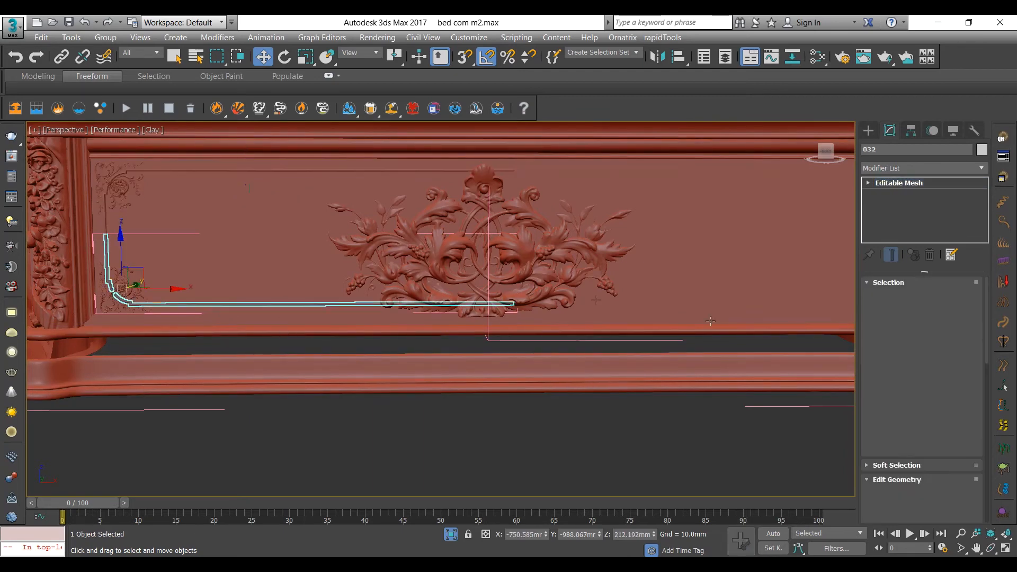
{"action": "left_click", "coordinate": [885, 301]}
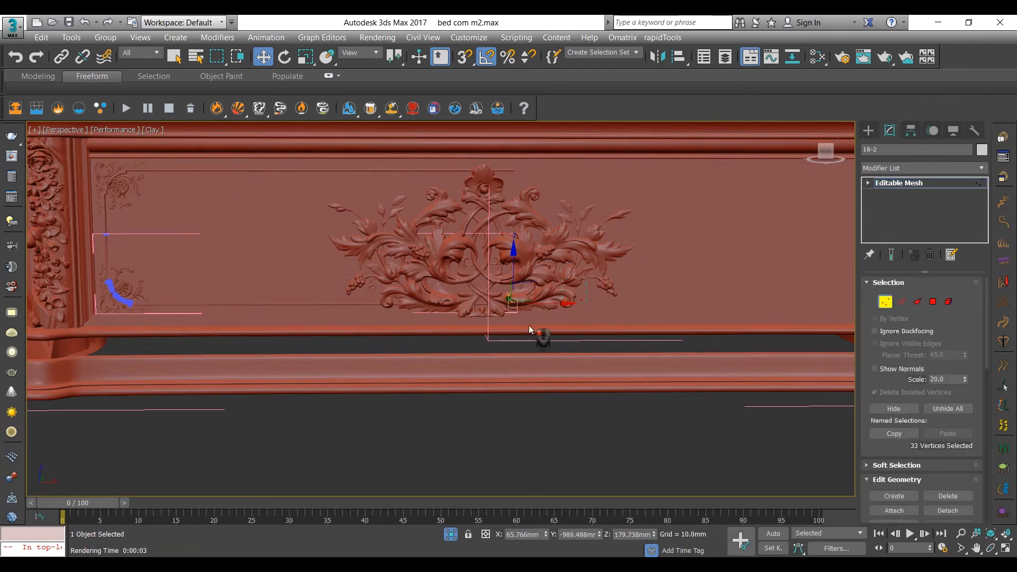
{"action": "left_click_drag", "start_coordinate": [547, 303], "coordinate": [471, 303]}
{"action": "left_click", "coordinate": [535, 439]}
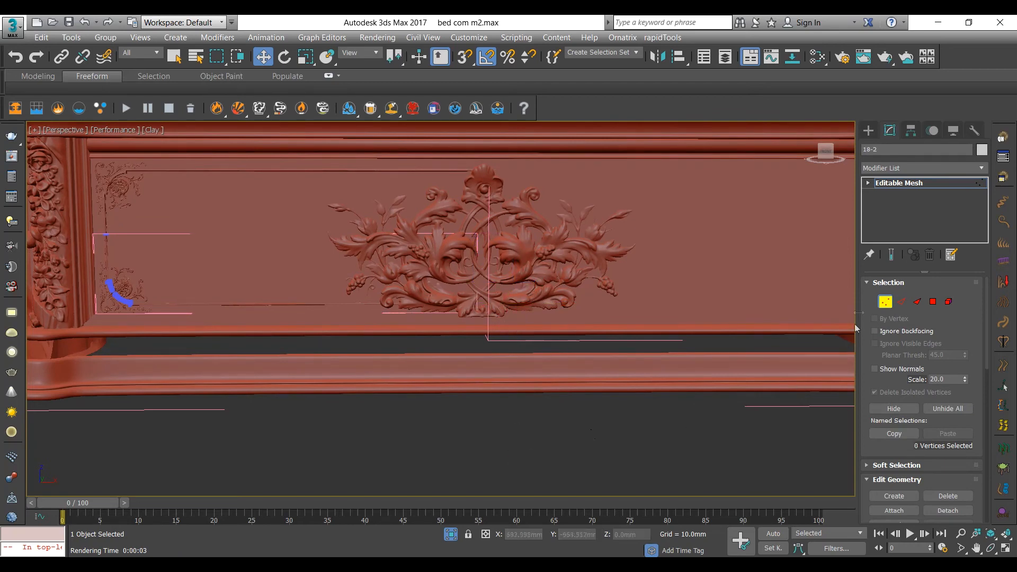
{"action": "left_click", "coordinate": [885, 302]}
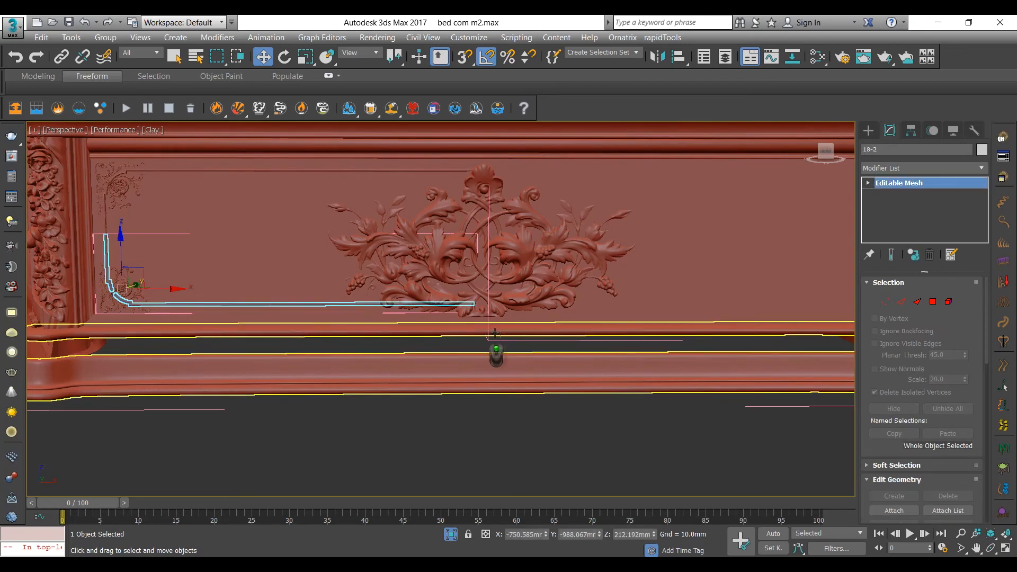
Try to restore the missing footboard base moulding by unhiding Box1825 by name.
{"action": "middle_click_drag", "start_coordinate": [500, 351], "coordinate": [563, 362], "text": "alt"}
{"action": "middle_click_drag", "start_coordinate": [379, 343], "coordinate": [422, 360]}
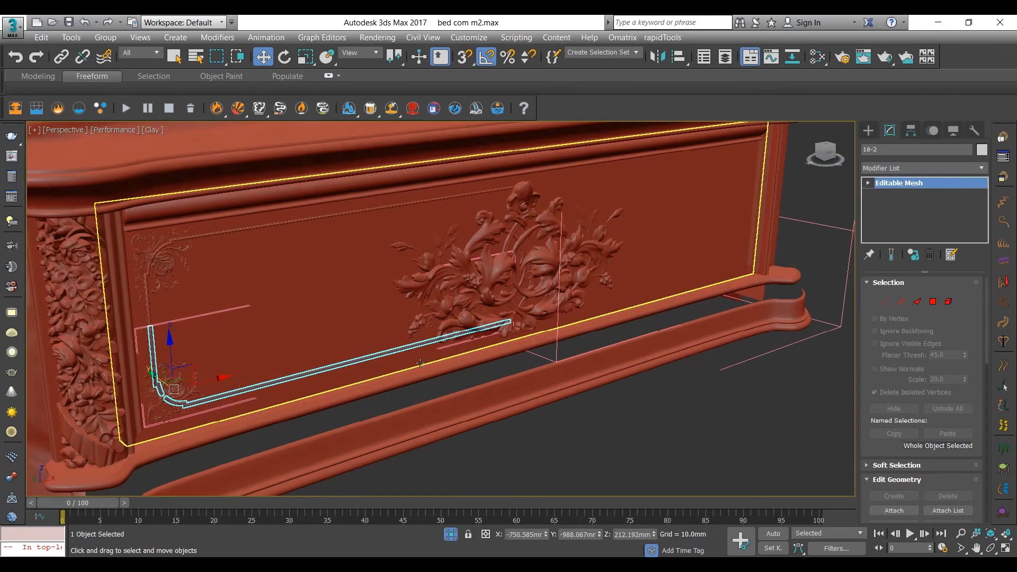
{"action": "scroll", "coordinate": [424, 373], "scroll_direction": "down", "scroll_amount": 2}
{"action": "right_click", "coordinate": [424, 386]}
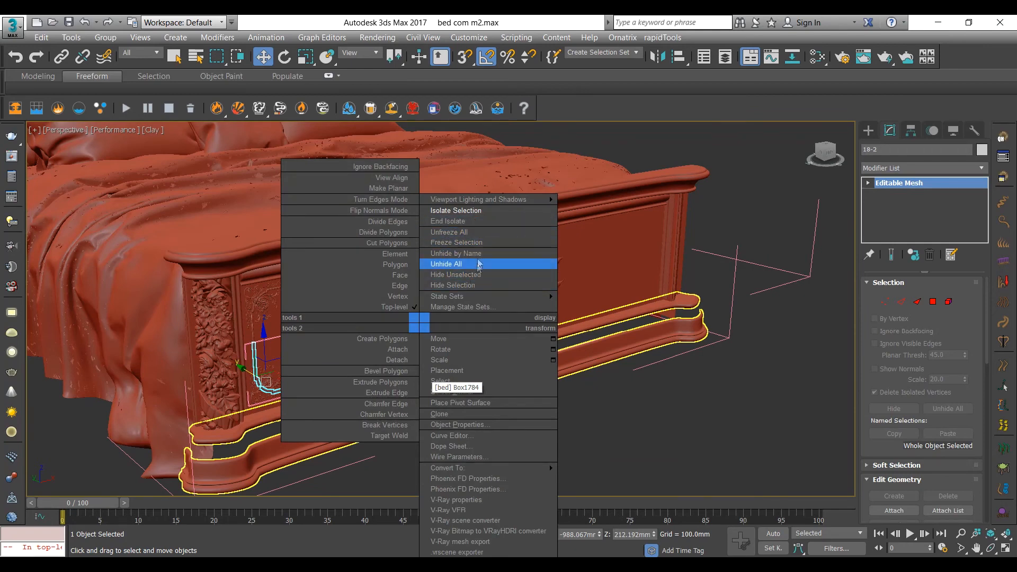
{"action": "left_click", "coordinate": [456, 253]}
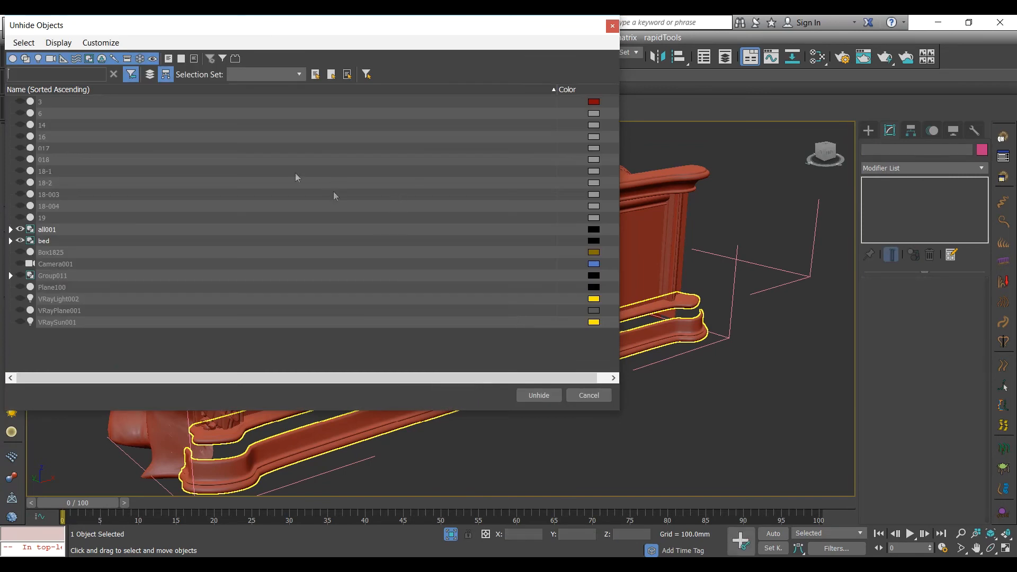
{"action": "left_click", "coordinate": [50, 253]}
{"action": "double_click", "coordinate": [53, 253]}
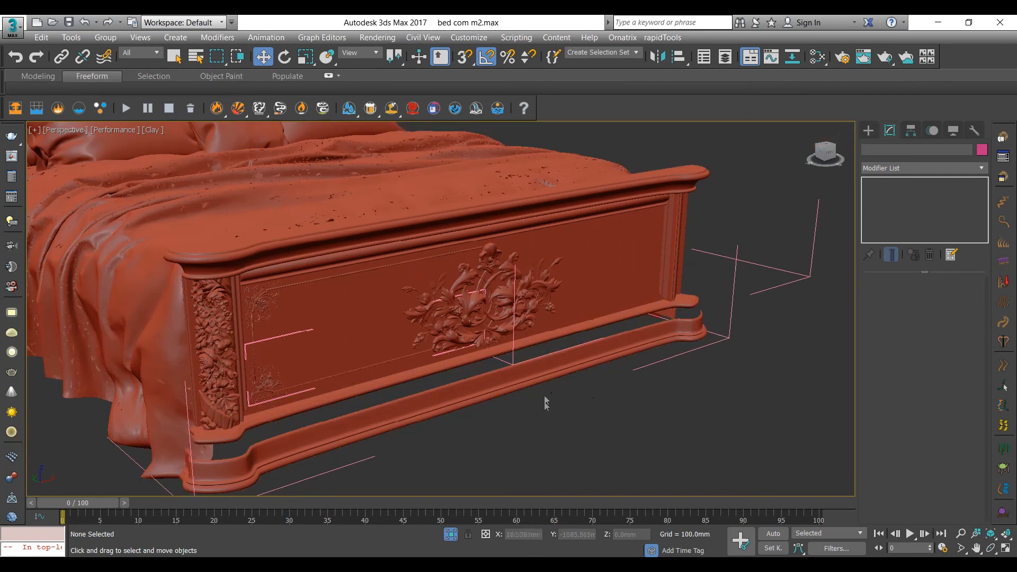
Unhide Box01 inside the bed group by name.
{"action": "right_click", "coordinate": [541, 428]}
{"action": "left_click", "coordinate": [578, 264]}
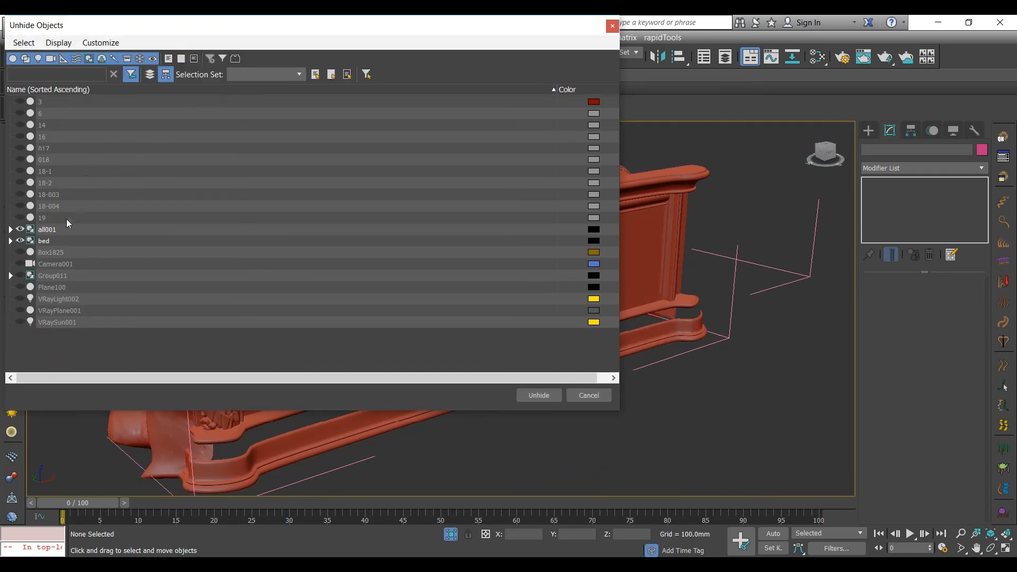
{"action": "left_click", "coordinate": [10, 241]}
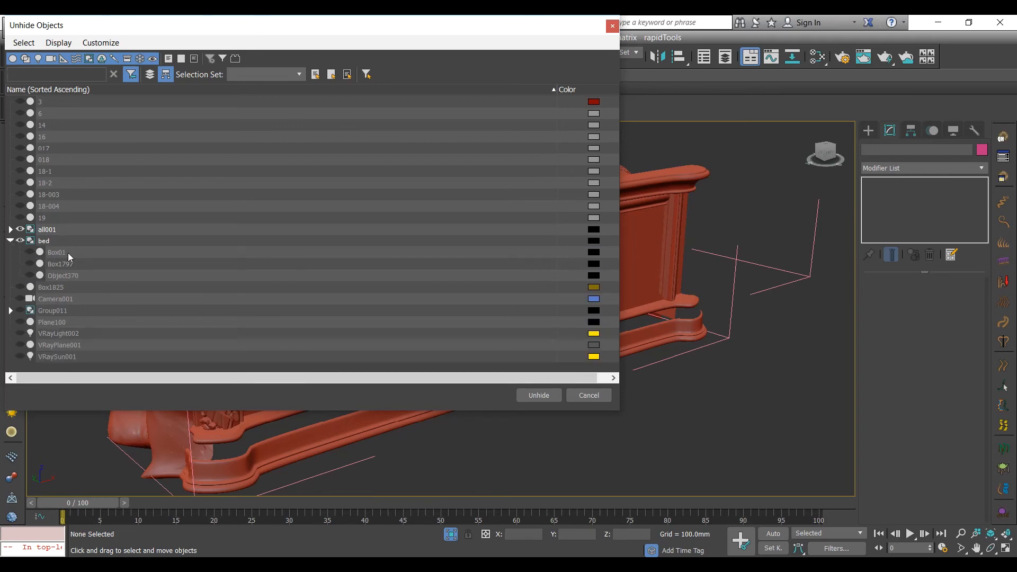
{"action": "double_click", "coordinate": [68, 252]}
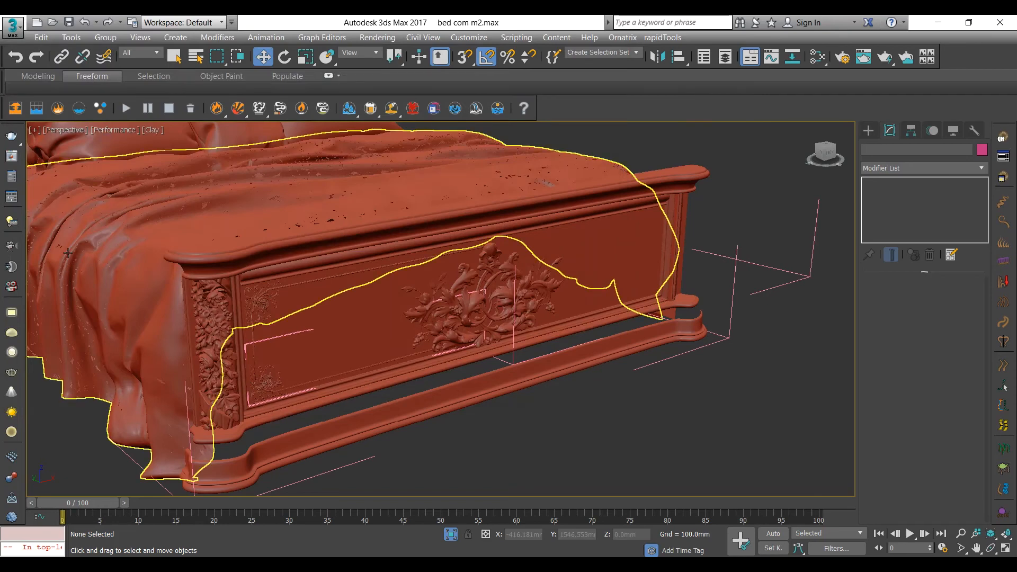
Unhide Box1825 by name in search of the missing base moulding.
{"action": "right_click", "coordinate": [139, 189]}
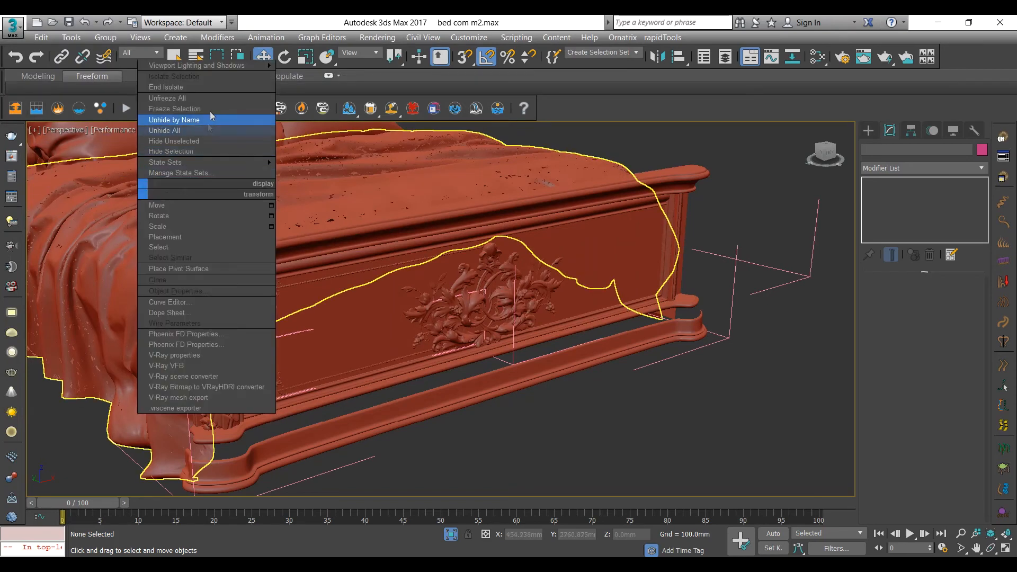
{"action": "left_click", "coordinate": [215, 122]}
{"action": "double_click", "coordinate": [66, 236]}
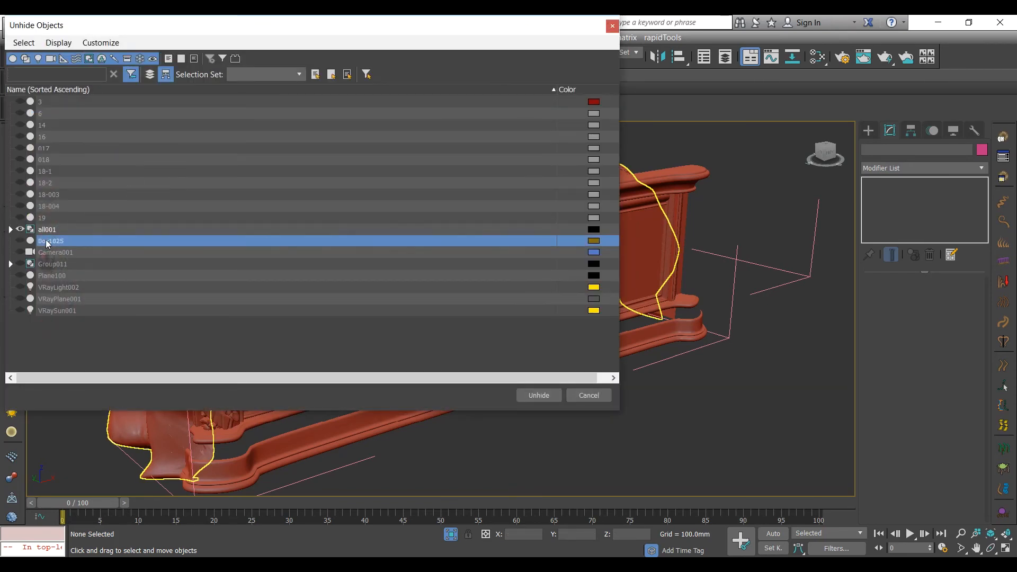
{"action": "left_click", "coordinate": [106, 247]}
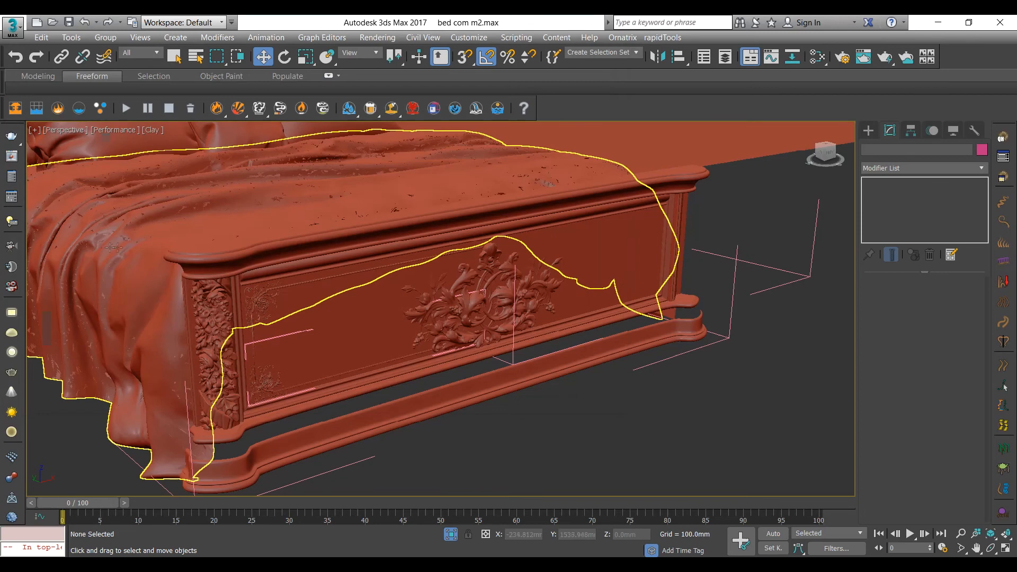
Check the contents of the all001 group and unhide all listed hidden objects.
{"action": "right_click", "coordinate": [159, 231]}
{"action": "left_click", "coordinate": [175, 159]}
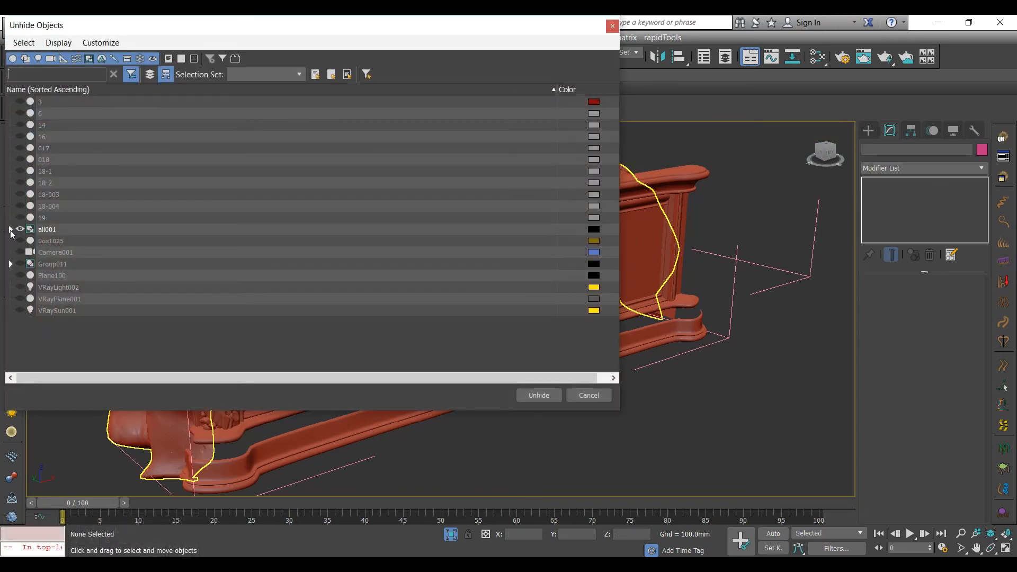
{"action": "left_click", "coordinate": [10, 230]}
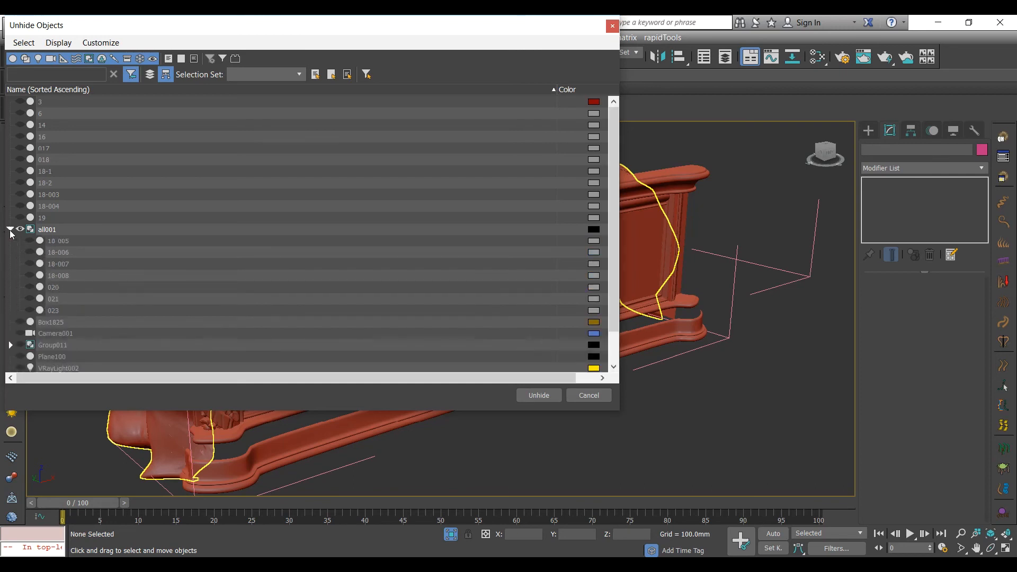
{"action": "left_click", "coordinate": [10, 230]}
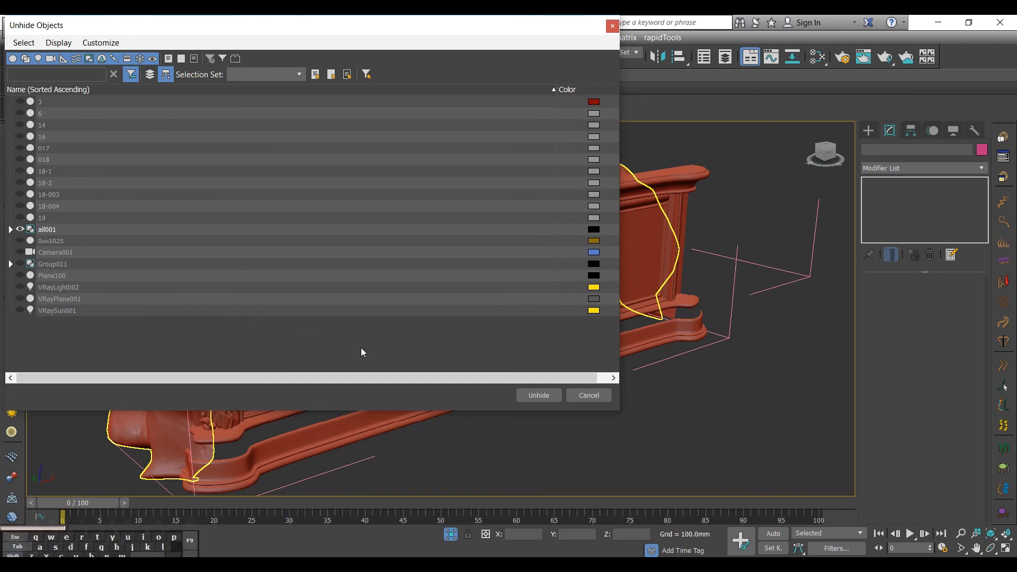
{"action": "key", "text": "ctrl+a"}
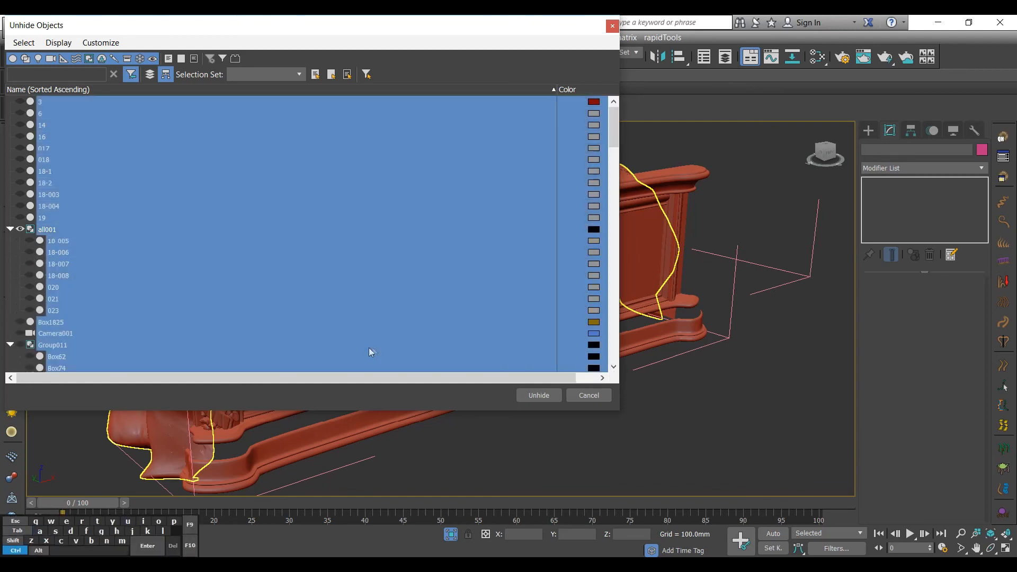
{"action": "left_click", "coordinate": [534, 395]}
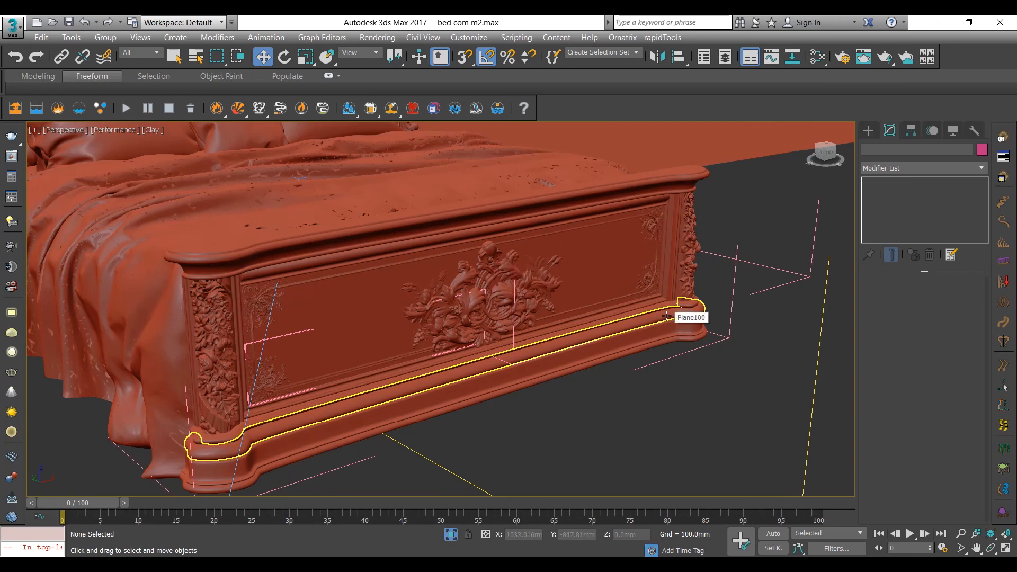
Unhide only Plane100, the base moulding that fills the gap below the footboard panel.
{"action": "left_click", "coordinate": [790, 414]}
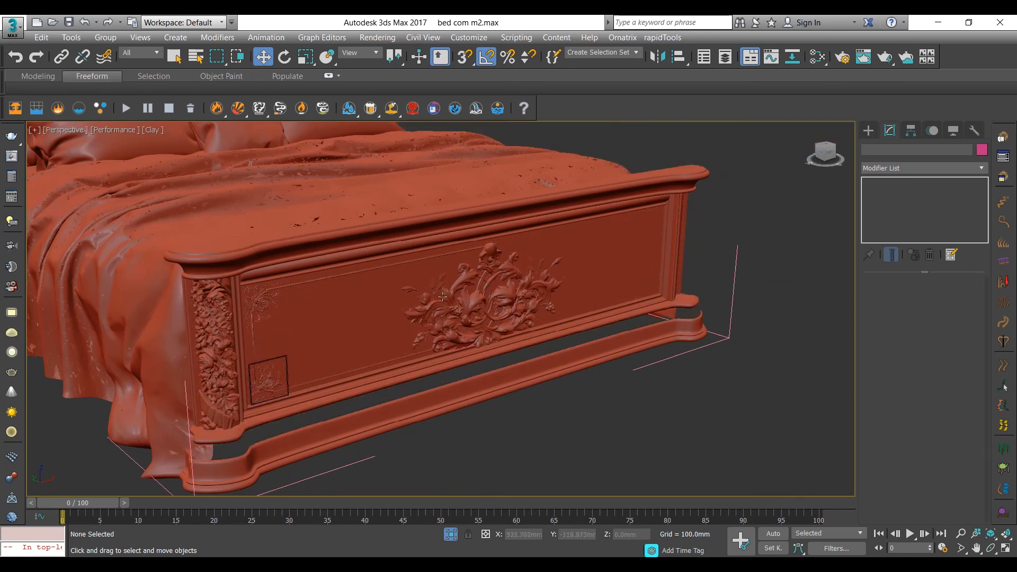
{"action": "right_click", "coordinate": [723, 337]}
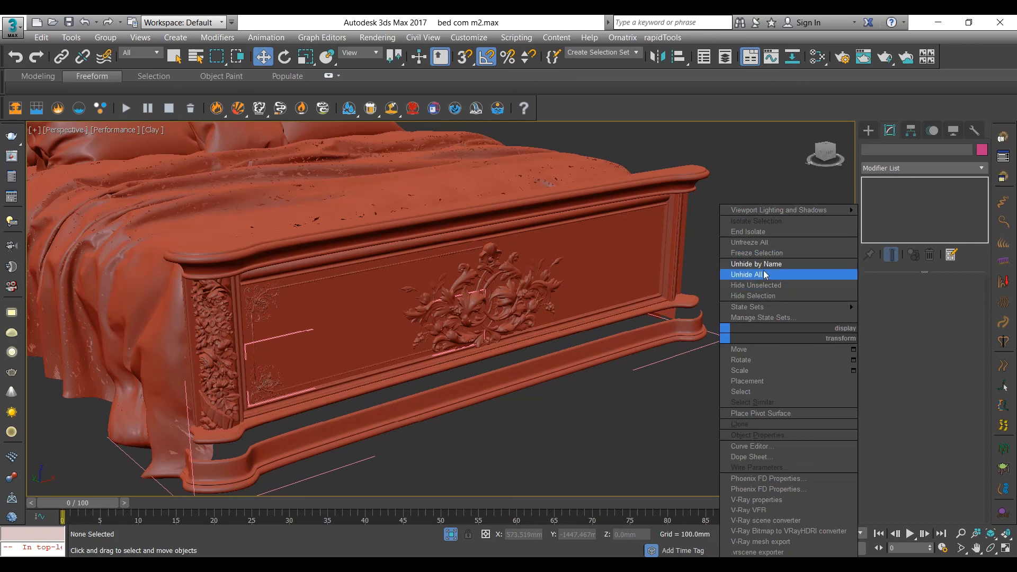
{"action": "left_click", "coordinate": [758, 264]}
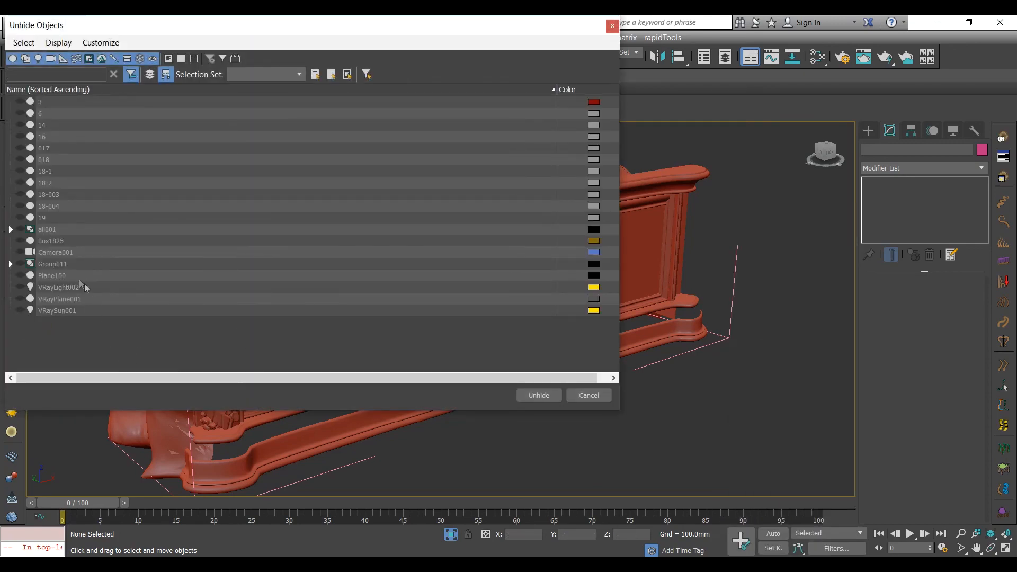
{"action": "double_click", "coordinate": [79, 276]}
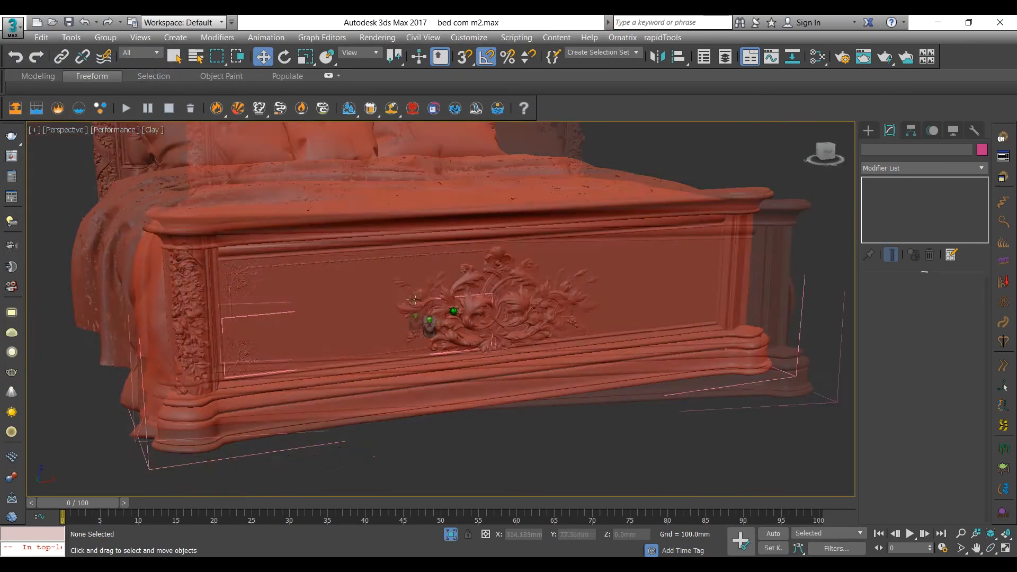
{"action": "middle_click_drag", "start_coordinate": [414, 300], "coordinate": [443, 320], "text": "alt"}
{"action": "scroll", "coordinate": [498, 358], "scroll_direction": "down", "scroll_amount": 6}
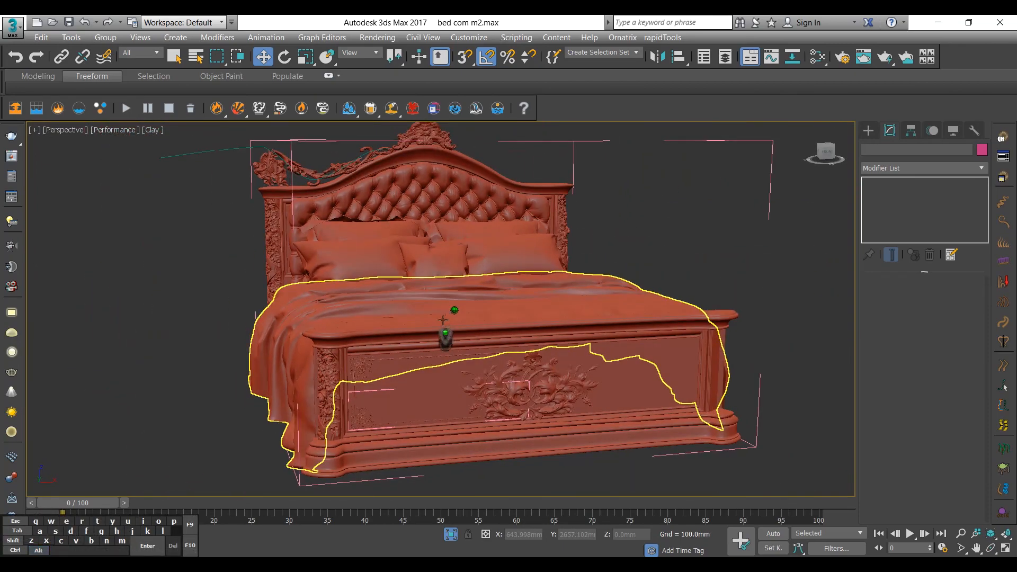
{"action": "scroll", "coordinate": [403, 322], "scroll_direction": "up", "scroll_amount": 5}
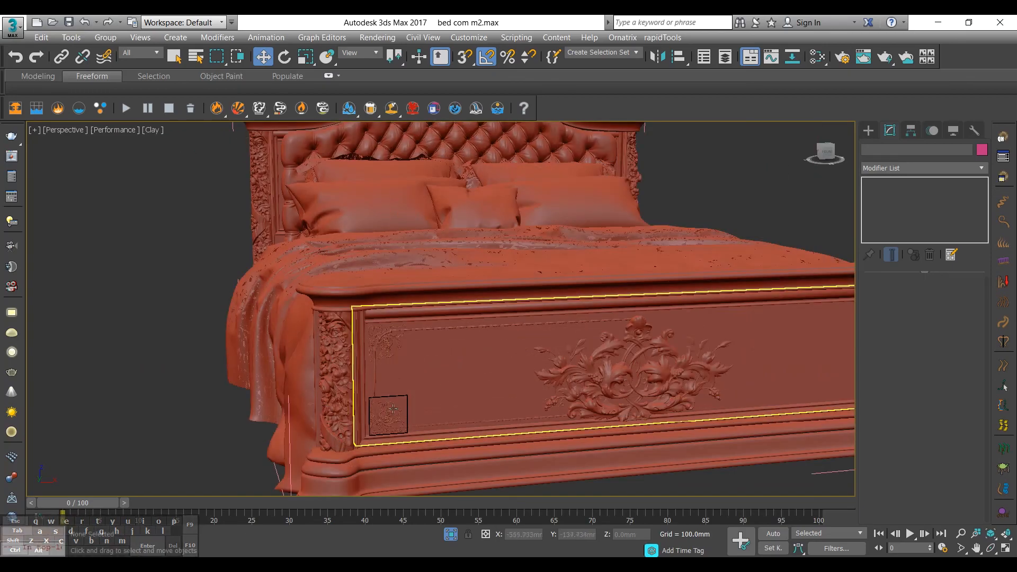